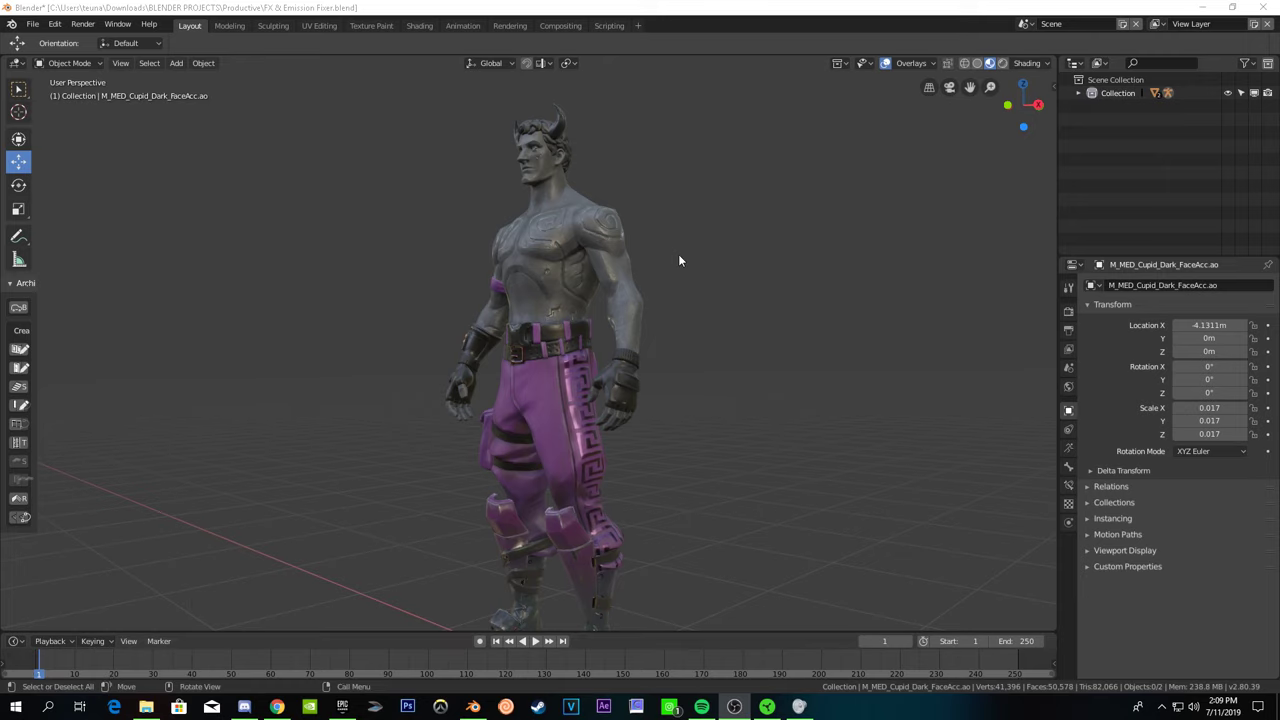
- Select the horned Fortnite character mesh and zoom in on its torso
{"action": "mouse_move", "coordinate": [679, 260]}
{"action": "middle_mouse_down"}
{"action": "mouse_move", "coordinate": [743, 280]}
{"action": "mouse_move", "coordinate": [648, 294]}
{"action": "mouse_move", "coordinate": [680, 331]}
{"action": "mouse_move", "coordinate": [707, 290]}
{"action": "mouse_move", "coordinate": [730, 178]}
{"action": "mouse_move", "coordinate": [782, 182]}
{"action": "mouse_move", "coordinate": [607, 212]}
{"action": "mouse_move", "coordinate": [665, 216]}
{"action": "mouse_move", "coordinate": [571, 170]}
{"action": "middle_mouse_up"}
{"action": "left_click", "coordinate": [623, 243]}
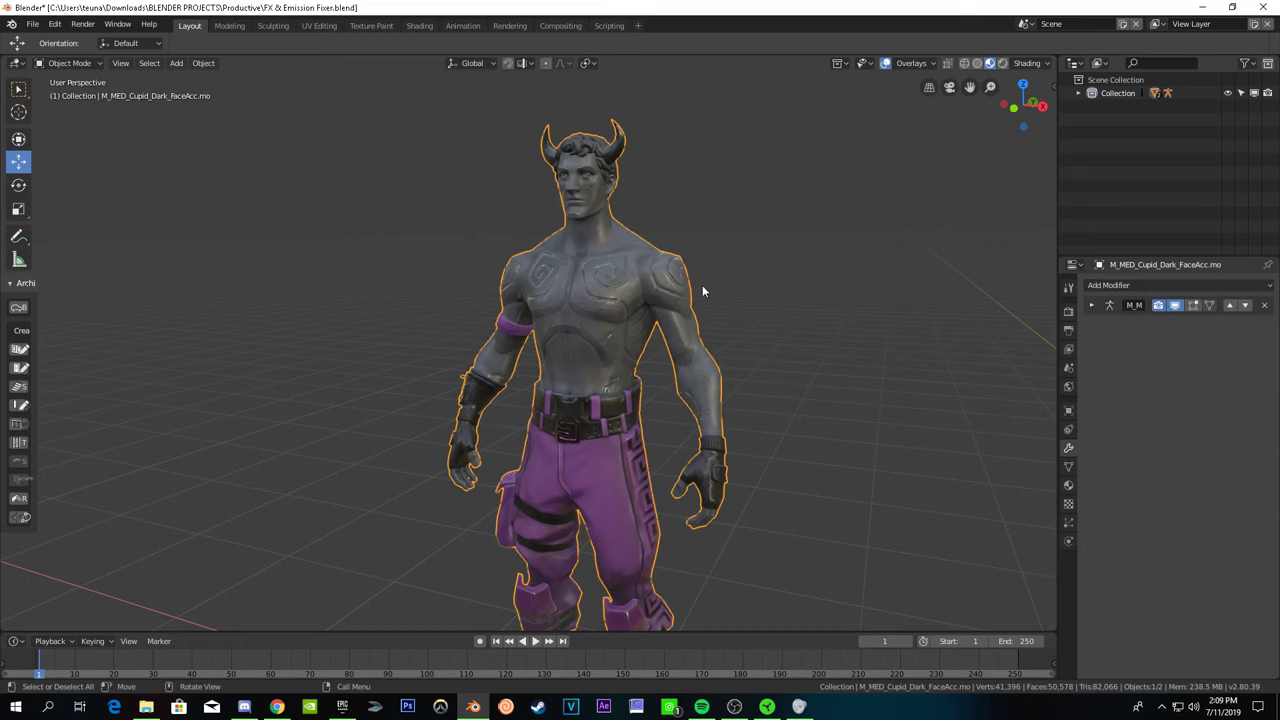
{"action": "scroll", "coordinate": [702, 285], "scroll_direction": "up", "scroll_amount": 2}
{"action": "scroll", "coordinate": [690, 271], "scroll_direction": "up", "scroll_amount": 2}
{"action": "middle_click_drag", "start_coordinate": [670, 277], "coordinate": [708, 277]}
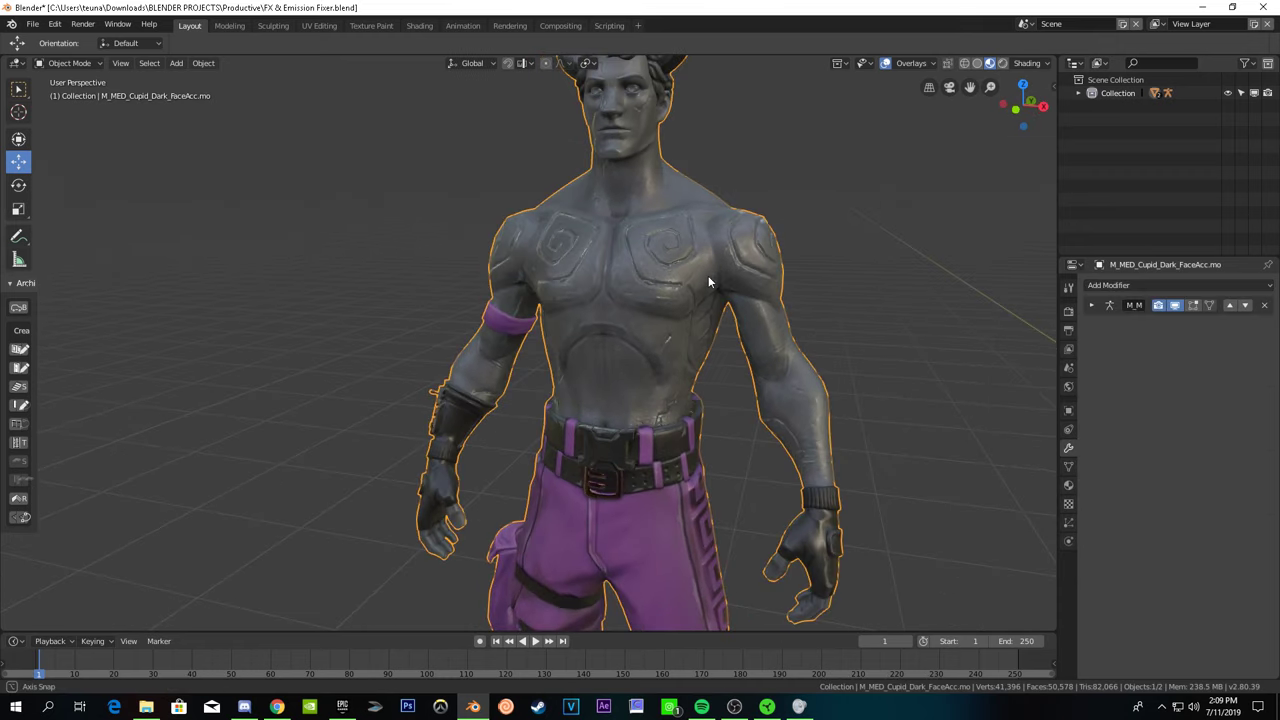
- In the Shading workspace, move a head image texture node aside and frame the horned head
{"action": "left_click", "coordinate": [420, 25]}
{"action": "middle_click_drag", "start_coordinate": [527, 502], "coordinate": [796, 588]}
{"action": "left_click_drag", "start_coordinate": [705, 483], "coordinate": [348, 486]}
{"action": "scroll", "coordinate": [443, 634], "scroll_direction": "down", "scroll_amount": 2}
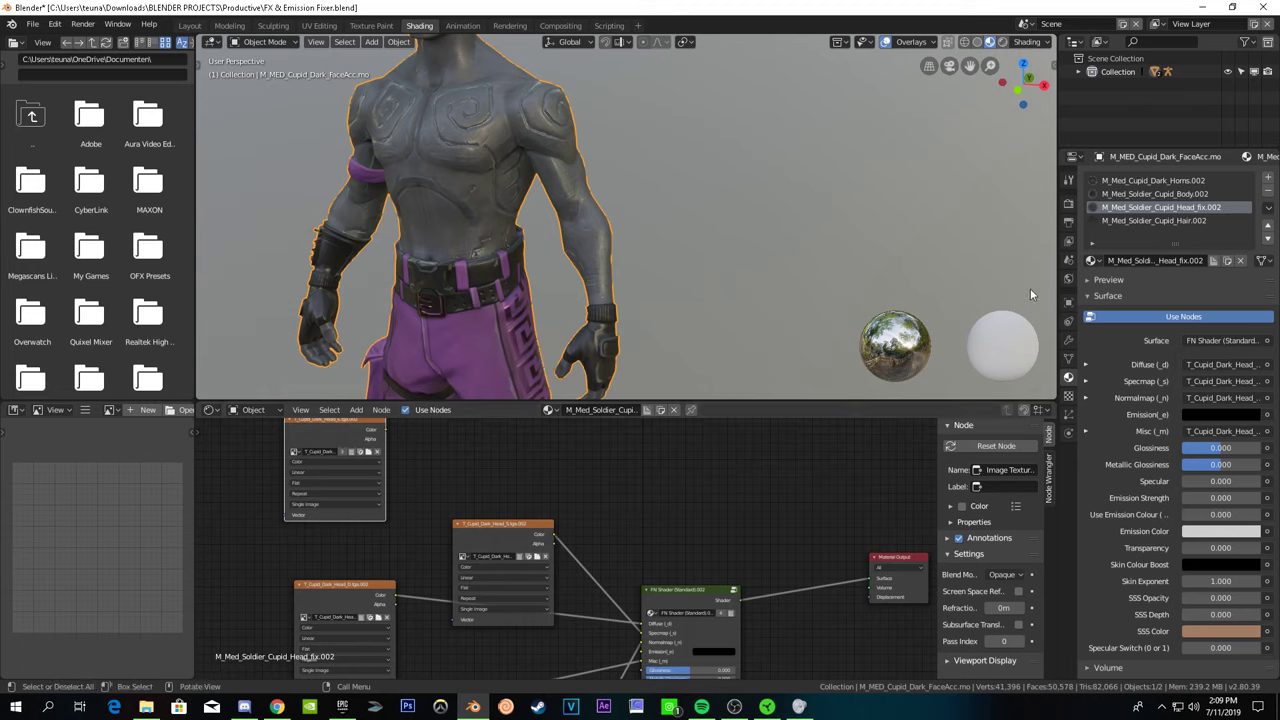
{"action": "left_click_drag", "start_coordinate": [969, 66], "coordinate": [696, 148]}
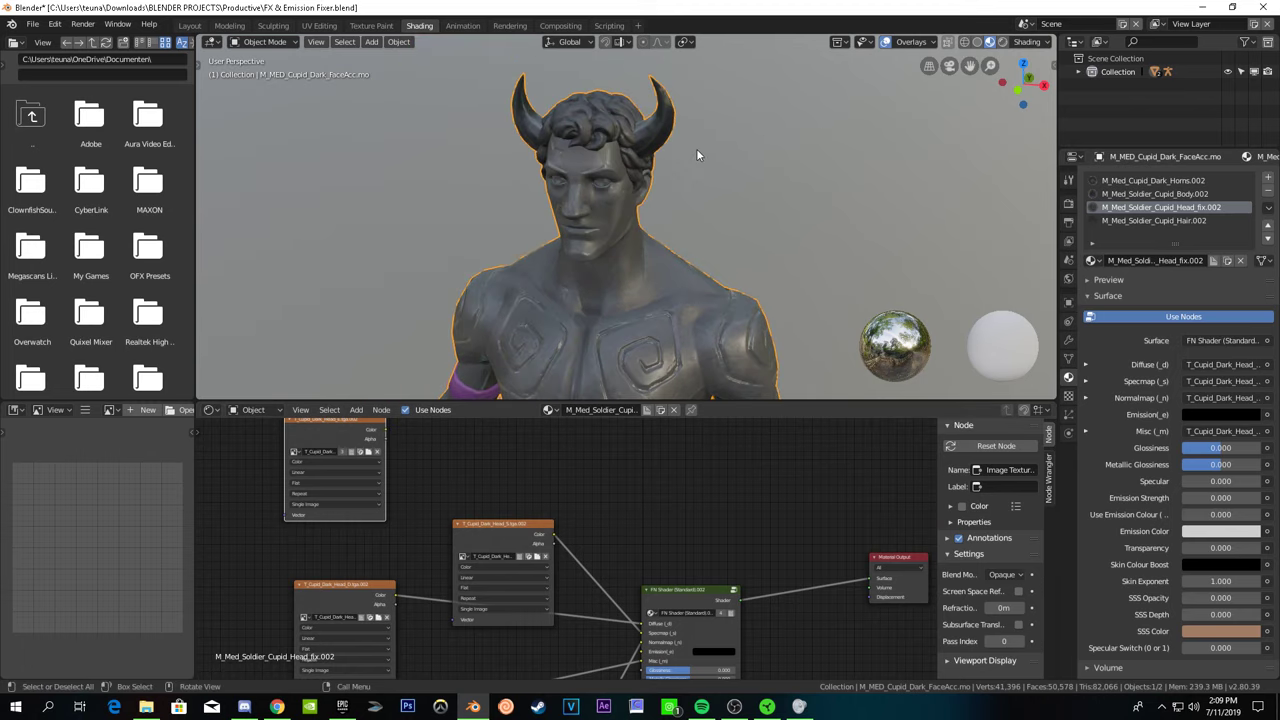
{"action": "scroll", "coordinate": [696, 148], "scroll_direction": "up", "scroll_amount": 3}
{"action": "middle_click_drag", "start_coordinate": [702, 167], "coordinate": [660, 190]}
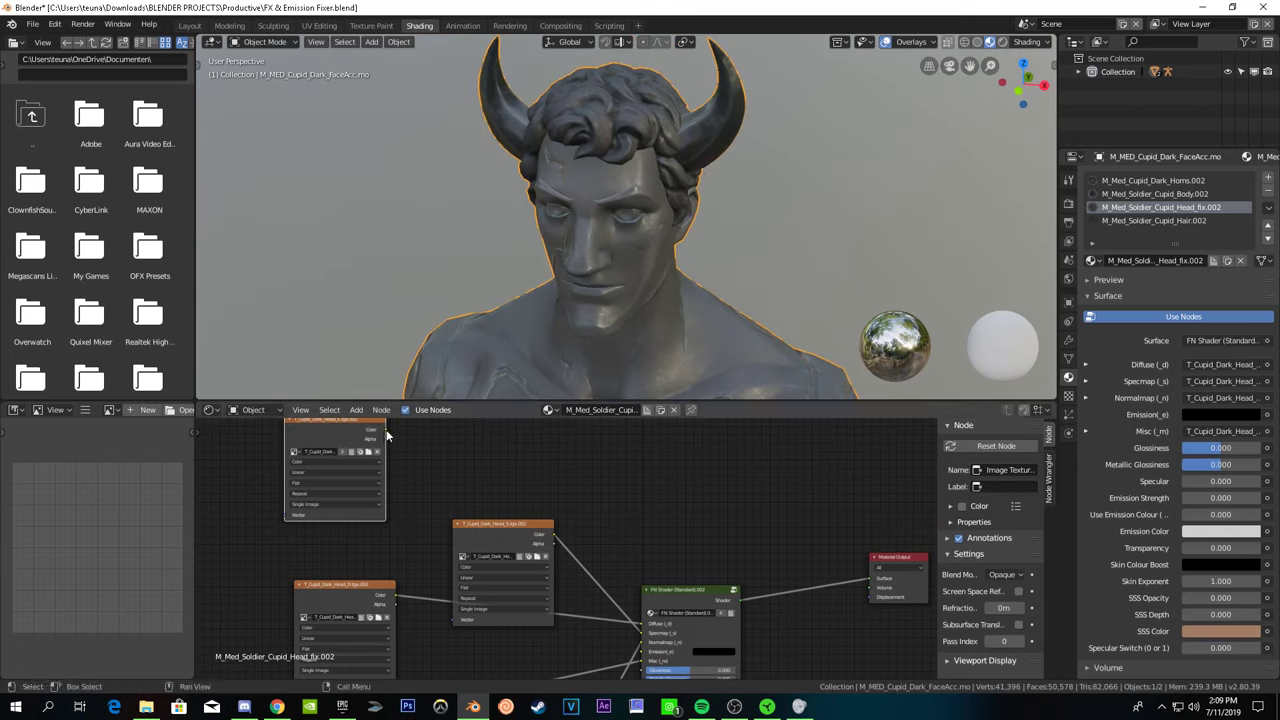
- Cancel a stray texture link and show the M_Med_Soldier_Cupid_Body.002 material's nodes
{"action": "left_click_drag", "start_coordinate": [477, 593], "coordinate": [604, 651]}
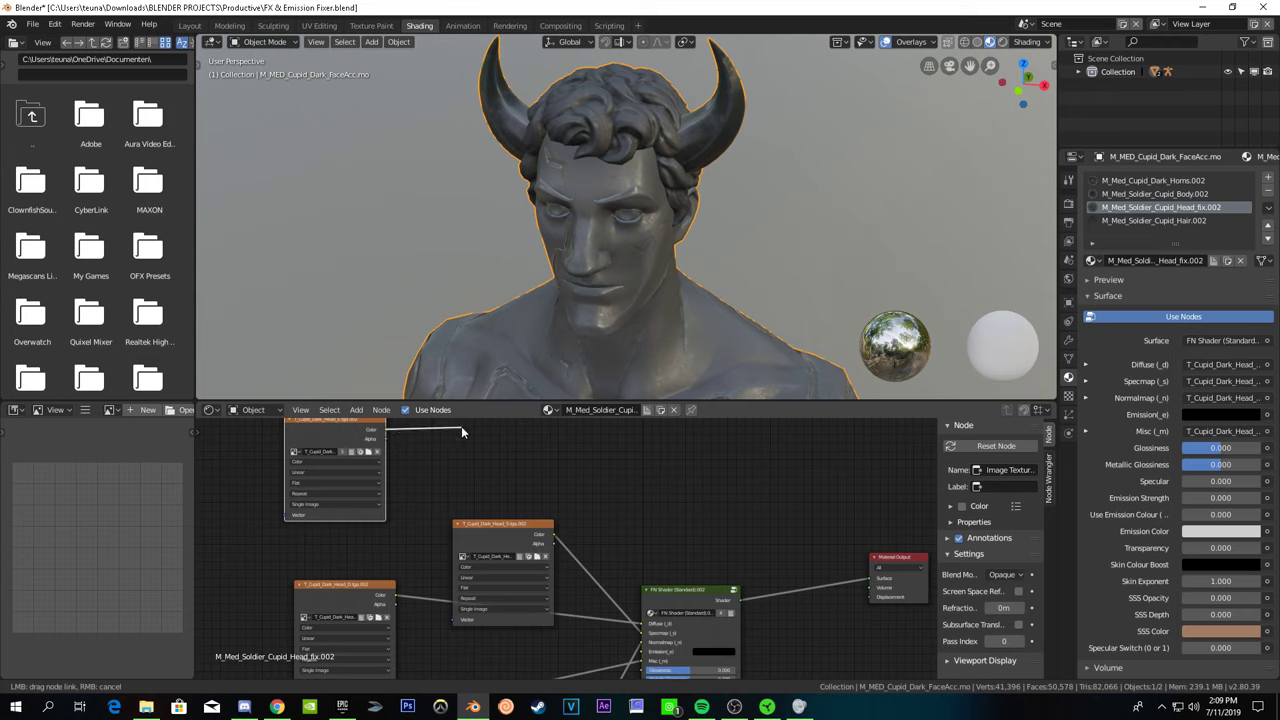
{"action": "left_click_drag", "start_coordinate": [462, 430], "coordinate": [448, 427]}
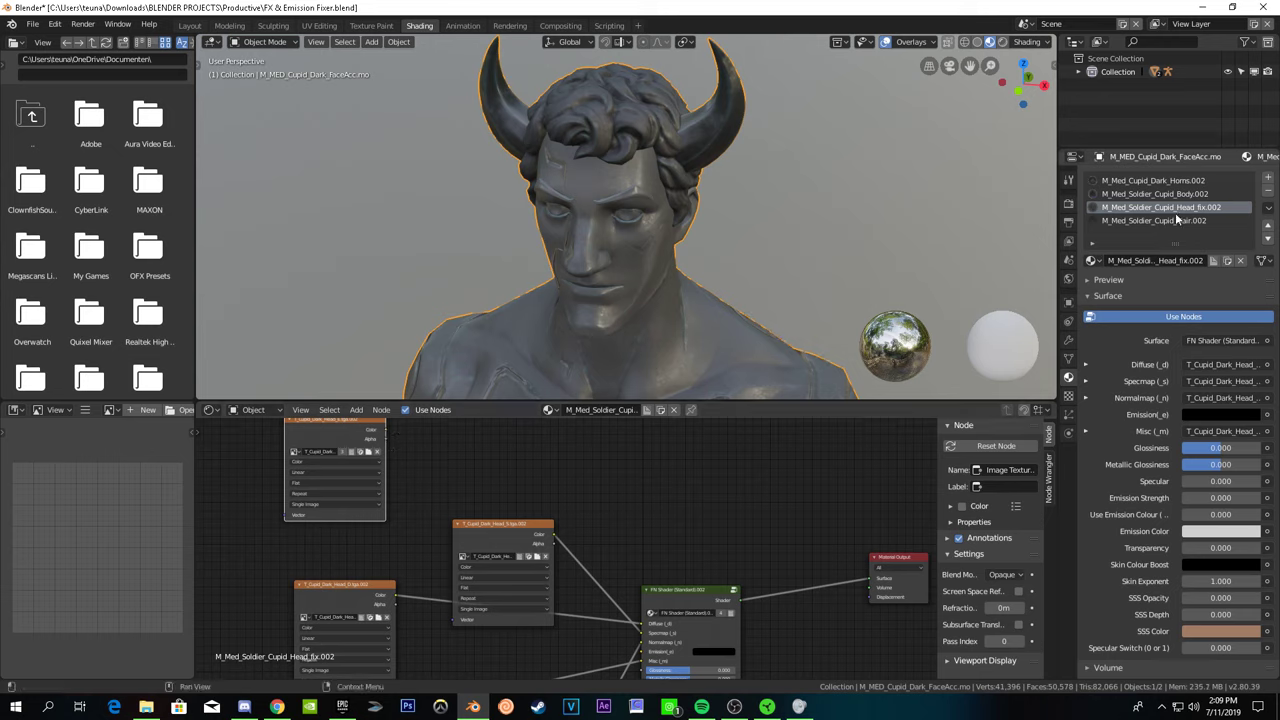
{"action": "left_click", "coordinate": [1196, 193]}
- Connect the body texture's Color output to the Emission input
{"action": "middle_click_drag", "start_coordinate": [634, 514], "coordinate": [344, 503]}
{"action": "scroll", "coordinate": [494, 500], "scroll_direction": "up", "scroll_amount": 2}
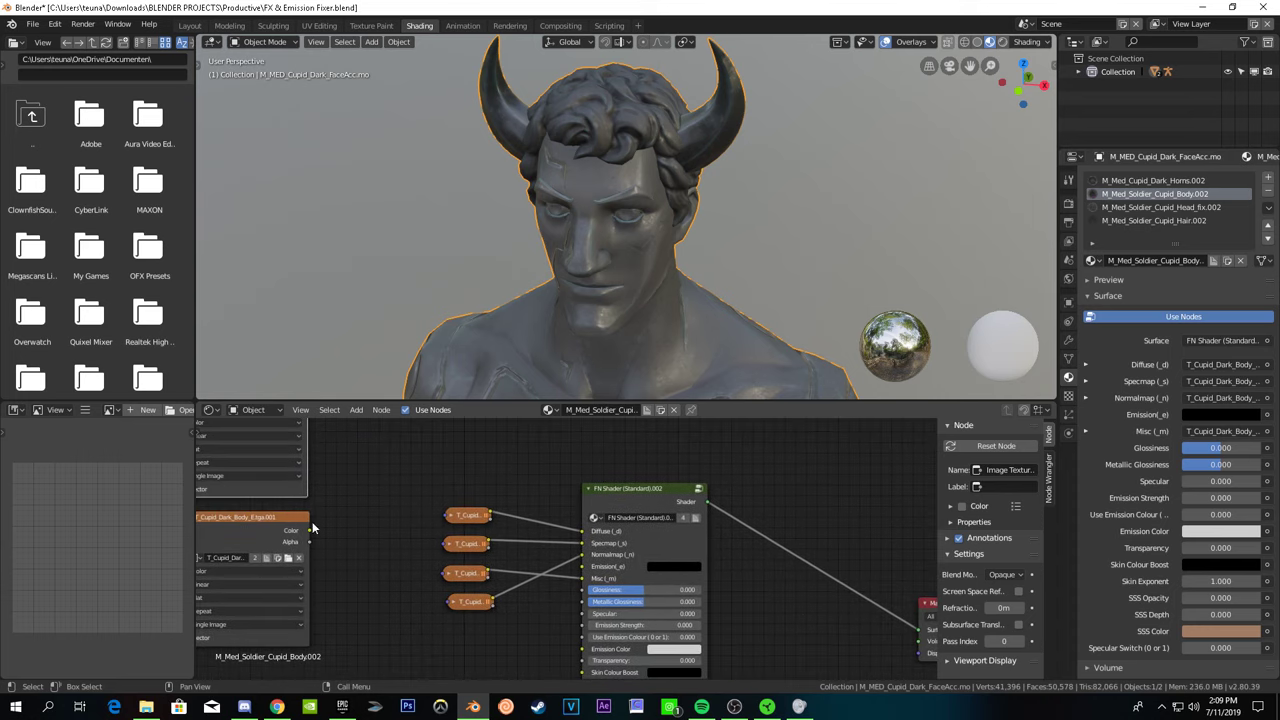
{"action": "left_click_drag", "start_coordinate": [310, 531], "coordinate": [582, 566]}
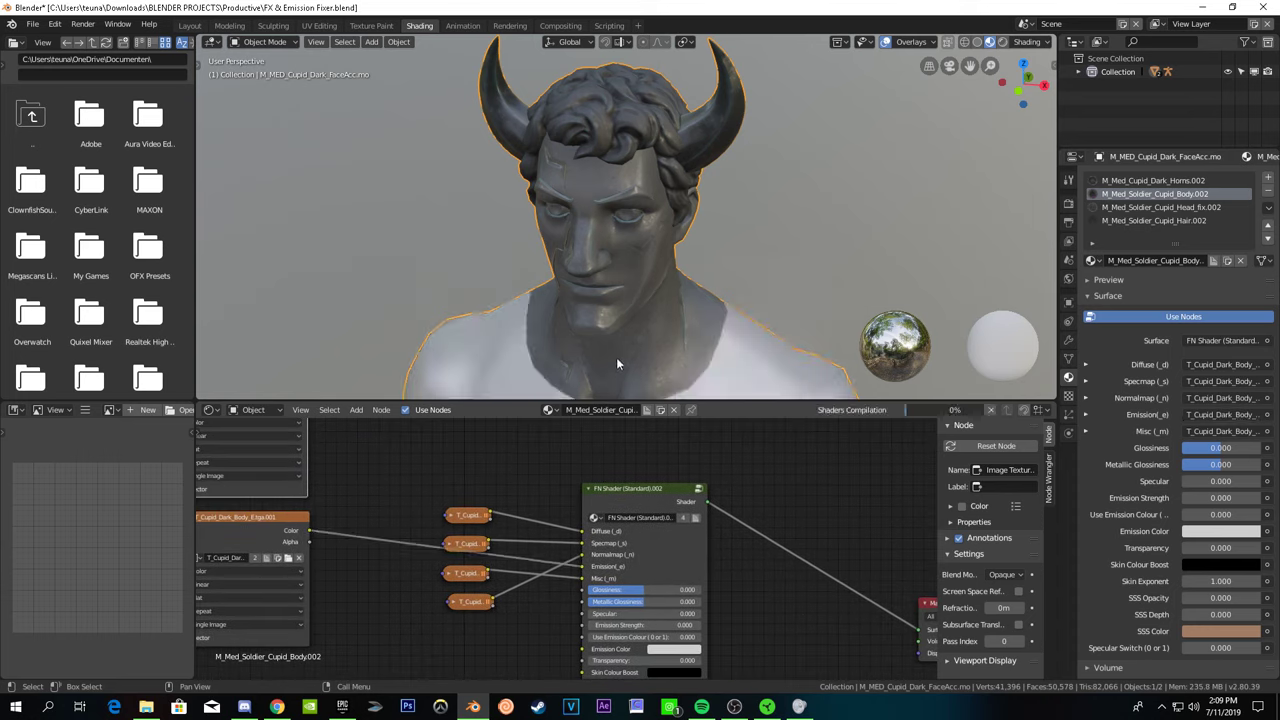
{"action": "middle_click_drag", "start_coordinate": [616, 357], "coordinate": [628, 347]}
{"action": "scroll", "coordinate": [628, 347], "scroll_direction": "down", "scroll_amount": 5, "text": "shift"}
{"action": "scroll", "coordinate": [620, 307], "scroll_direction": "down", "scroll_amount": 2, "text": "shift"}
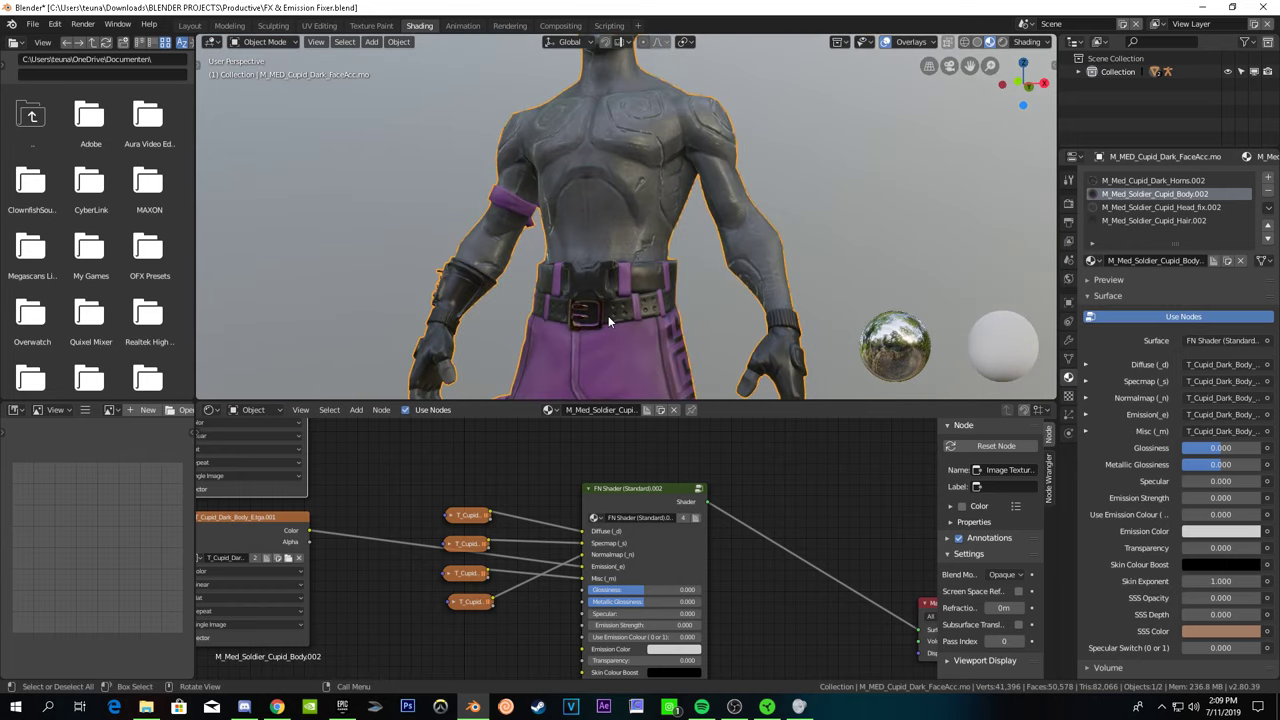
{"action": "scroll", "coordinate": [608, 315], "scroll_direction": "up", "scroll_amount": 3}
{"action": "scroll", "coordinate": [605, 319], "scroll_direction": "up", "scroll_amount": 2, "text": "shift"}
{"action": "scroll", "coordinate": [602, 320], "scroll_direction": "up", "scroll_amount": 3, "text": "ctrl"}
{"action": "scroll", "coordinate": [626, 320], "scroll_direction": "up", "scroll_amount": 2}
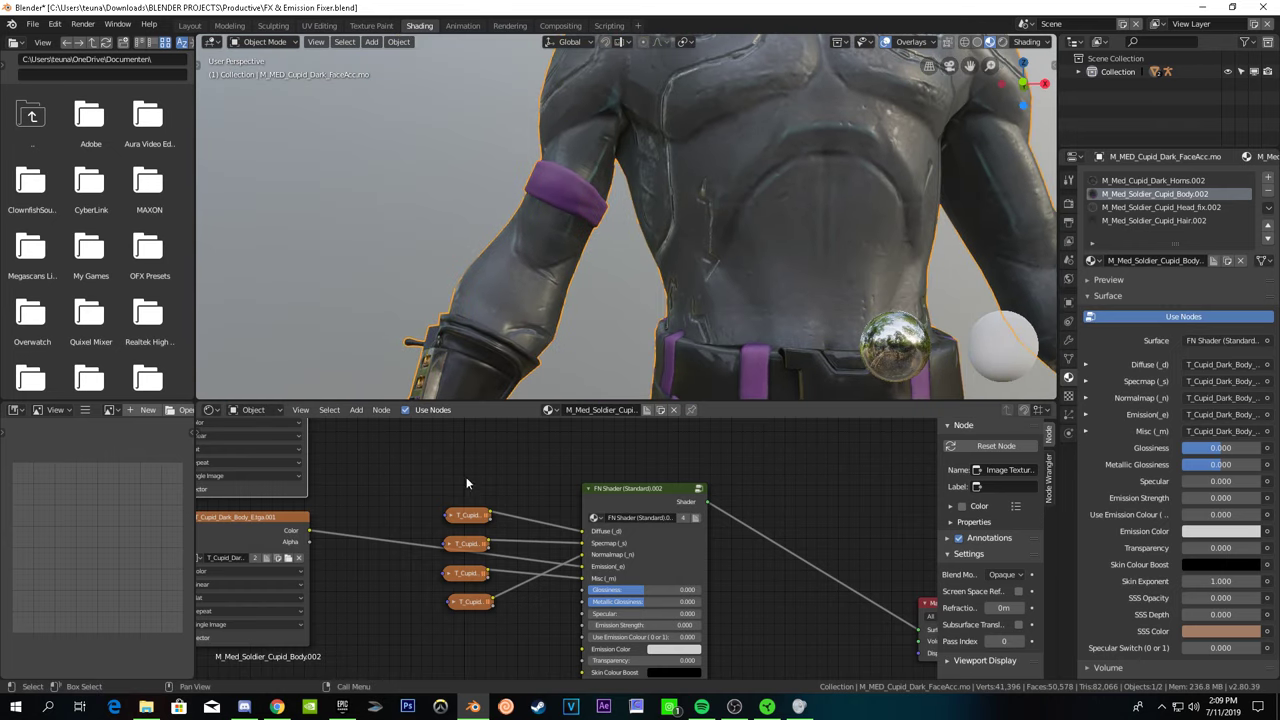
- Disconnect the texture from Emission, leaving the Emission input unlinked
{"action": "left_click_drag", "start_coordinate": [583, 567], "coordinate": [462, 549]}
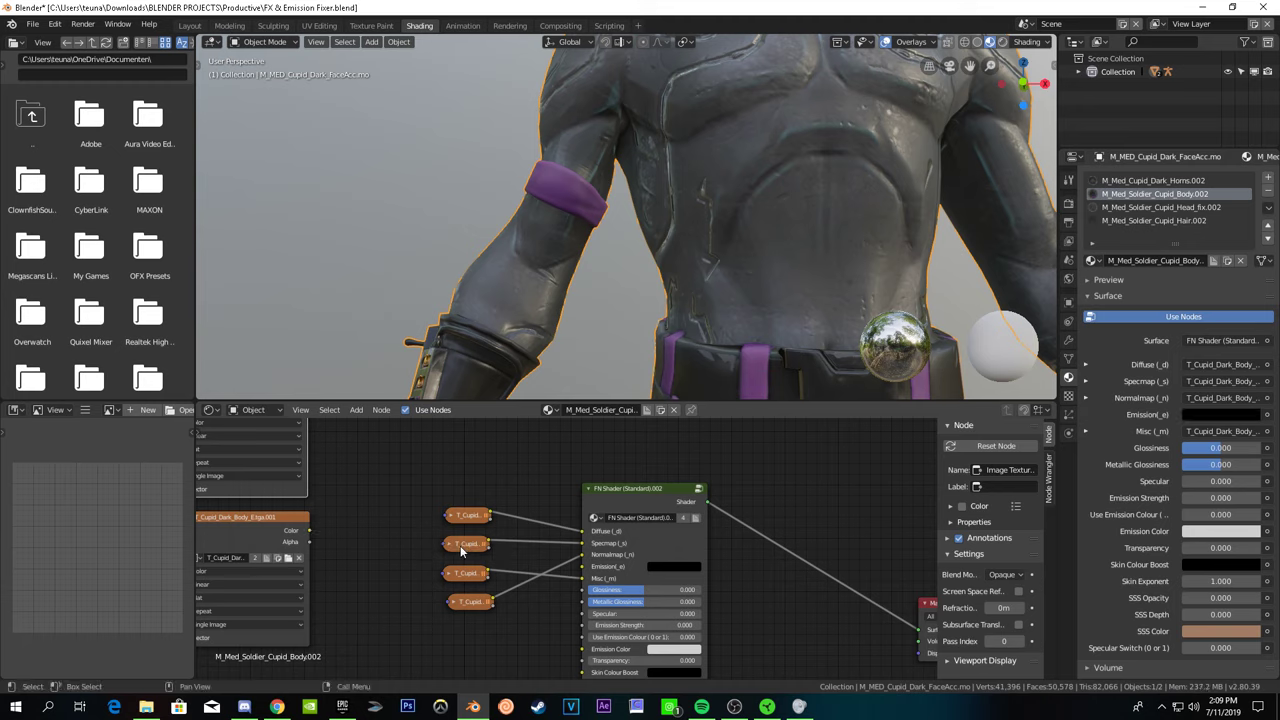
{"action": "left_click_drag", "start_coordinate": [315, 537], "coordinate": [333, 541]}
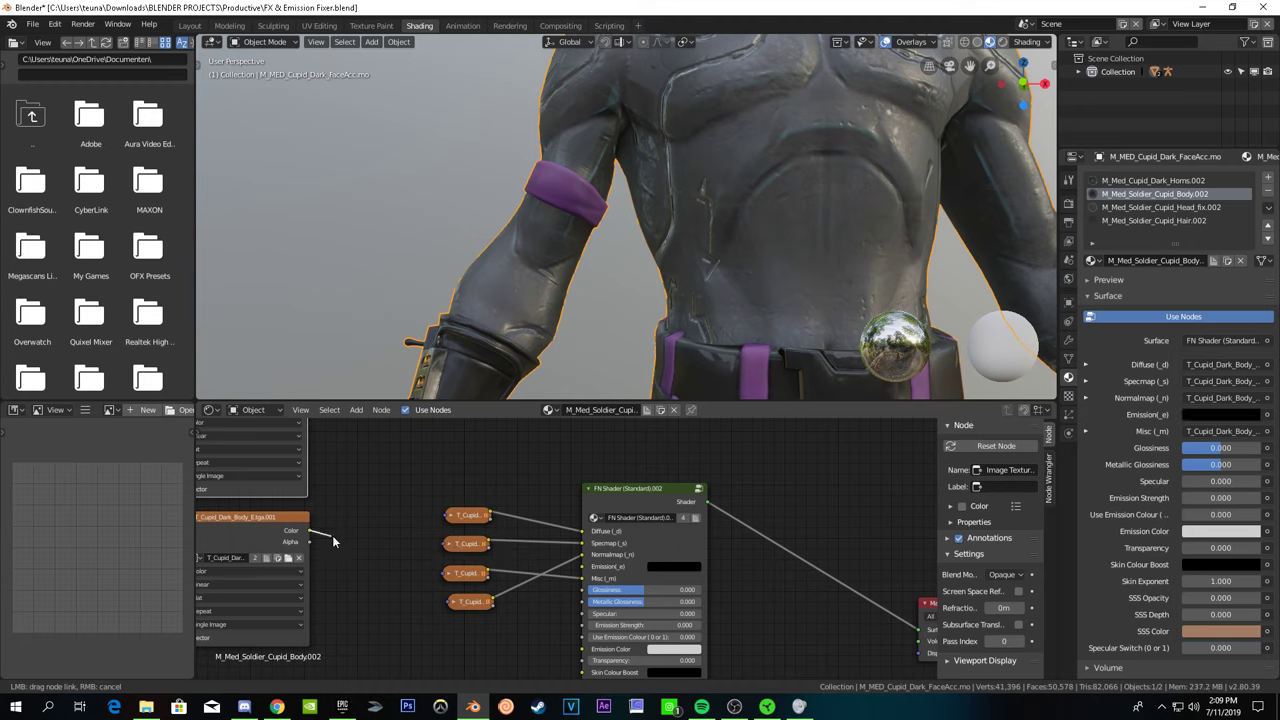
{"action": "mouse_move", "coordinate": [538, 568]}
{"action": "left_mouse_down"}
{"action": "mouse_move", "coordinate": [583, 567]}
{"action": "mouse_move", "coordinate": [339, 517]}
{"action": "left_mouse_up"}
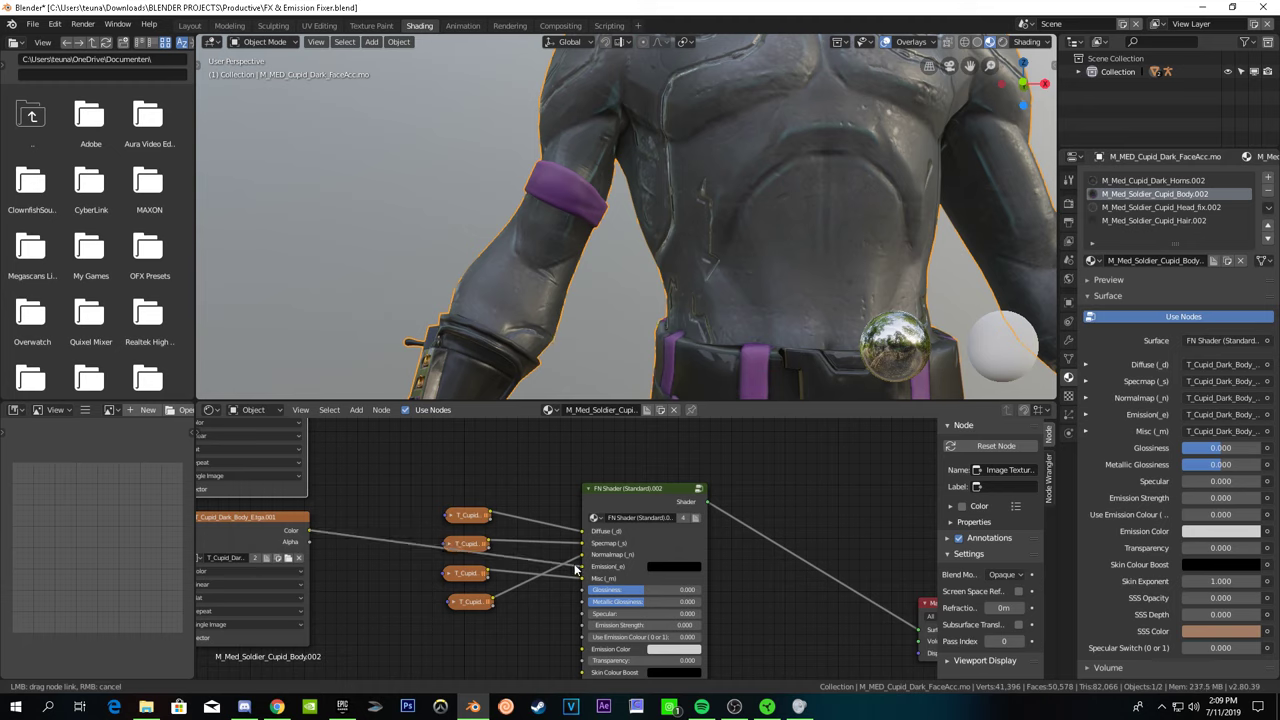
{"action": "middle_click_drag", "start_coordinate": [520, 290], "coordinate": [531, 323]}
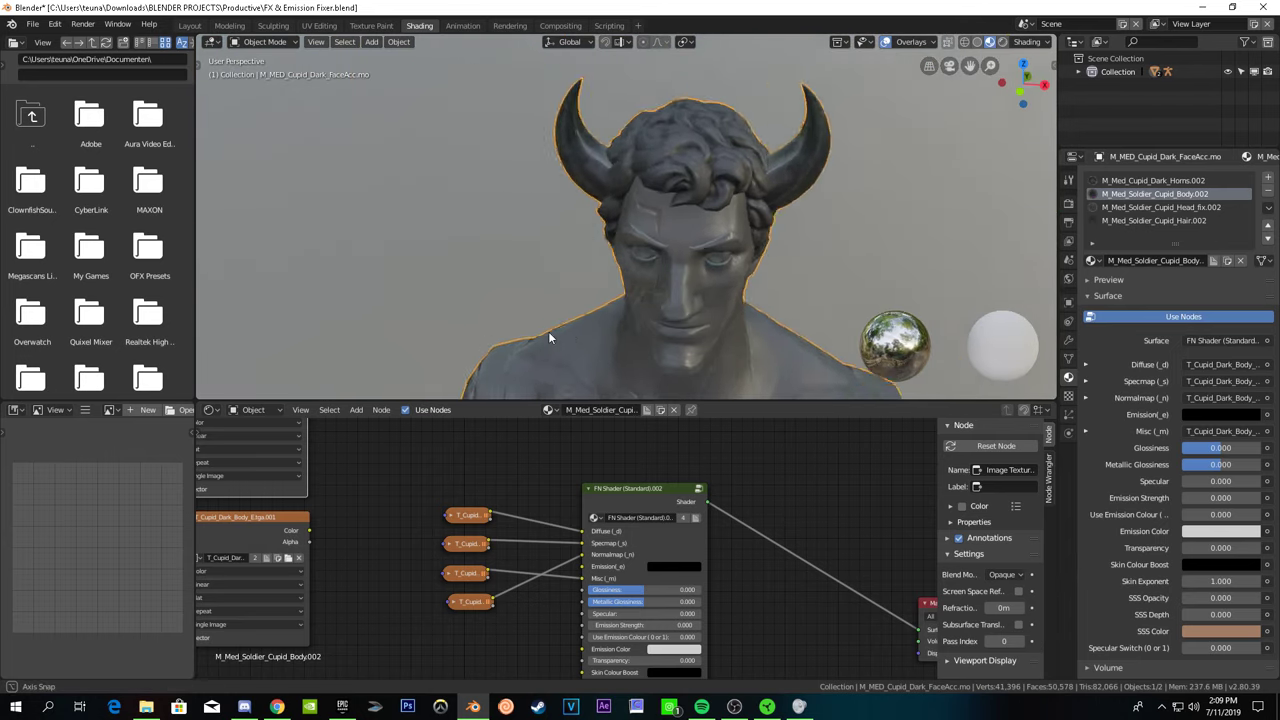
{"action": "mouse_move", "coordinate": [531, 330]}
{"action": "middle_mouse_down"}
{"action": "mouse_move", "coordinate": [700, 297]}
{"action": "mouse_move", "coordinate": [627, 289]}
{"action": "middle_mouse_up"}
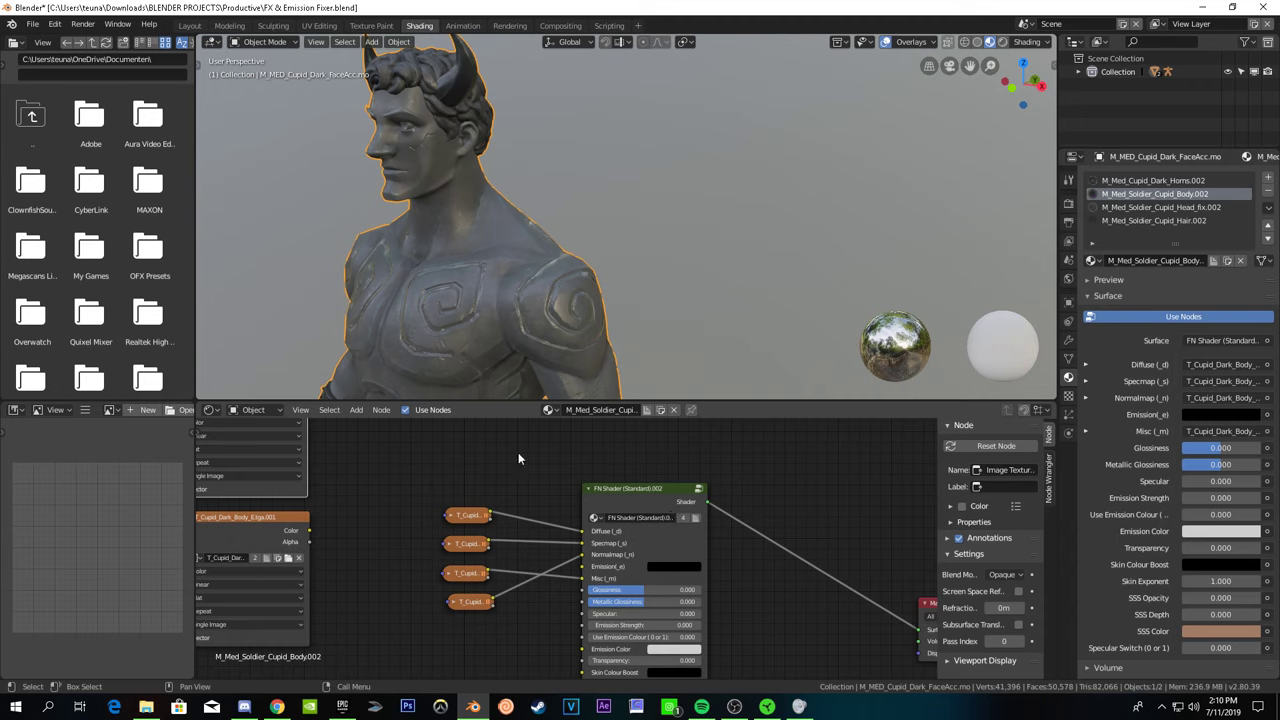
{"action": "mouse_move", "coordinate": [517, 392]}
{"action": "middle_mouse_down"}
{"action": "mouse_move", "coordinate": [513, 341]}
{"action": "mouse_move", "coordinate": [528, 331]}
{"action": "mouse_move", "coordinate": [548, 369]}
{"action": "middle_mouse_up"}
{"action": "middle_click_drag", "start_coordinate": [640, 471], "coordinate": [352, 449]}
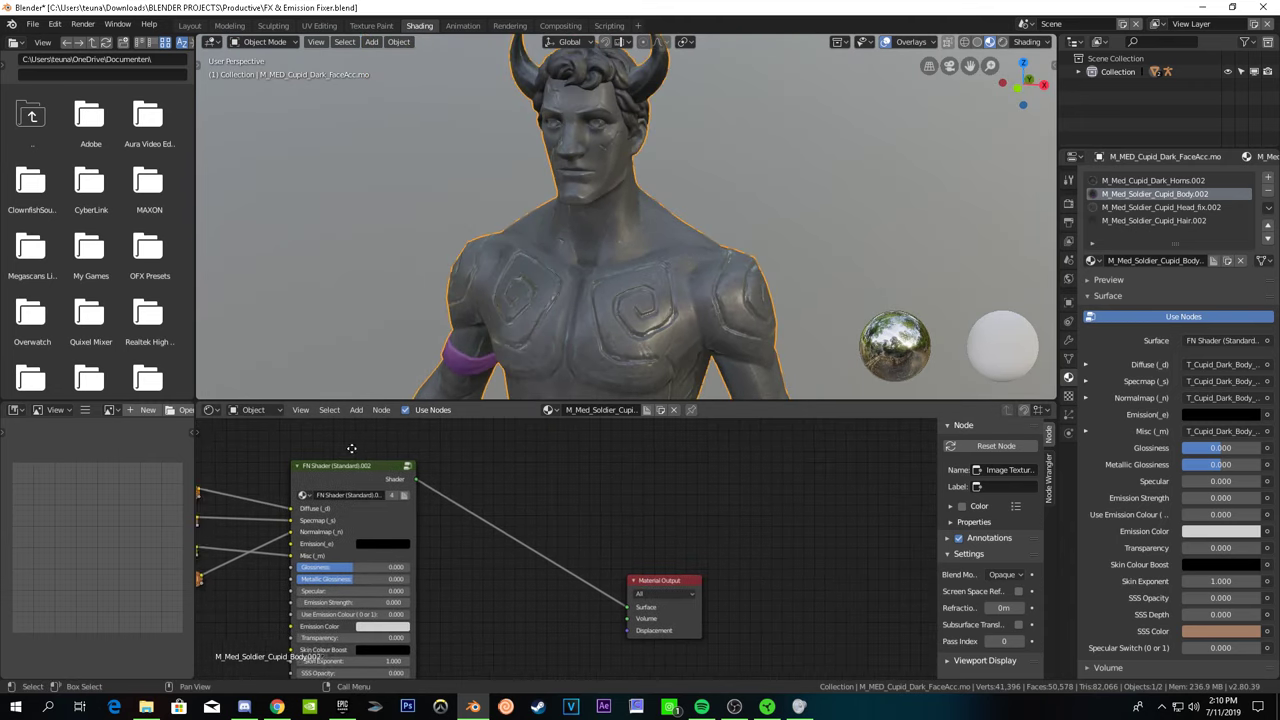
- Move the Material Output node level with the FN Shader
{"action": "left_click_drag", "start_coordinate": [650, 587], "coordinate": [657, 470]}
{"action": "scroll", "coordinate": [657, 466], "scroll_direction": "down", "scroll_amount": 2}
{"action": "scroll", "coordinate": [663, 531], "scroll_direction": "down", "scroll_amount": 1}
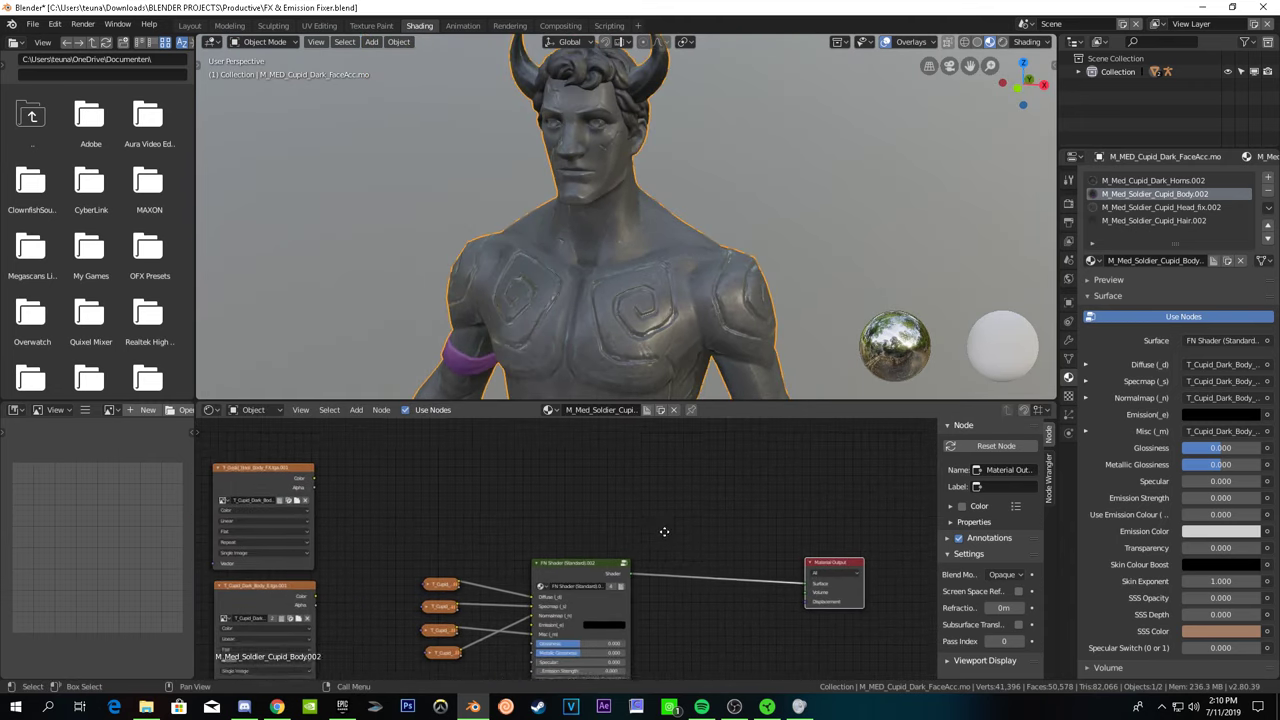
{"action": "mouse_move", "coordinate": [663, 531]}
{"action": "middle_mouse_down"}
{"action": "mouse_move", "coordinate": [693, 488]}
{"action": "mouse_move", "coordinate": [484, 484]}
{"action": "middle_mouse_up"}
{"action": "scroll", "coordinate": [685, 482], "scroll_direction": "up", "scroll_amount": 2}
{"action": "scroll", "coordinate": [679, 491], "scroll_direction": "up", "scroll_amount": 1}
{"action": "scroll", "coordinate": [510, 480], "scroll_direction": "left", "scroll_amount": 3}
{"action": "scroll", "coordinate": [555, 462], "scroll_direction": "left", "scroll_amount": 3}
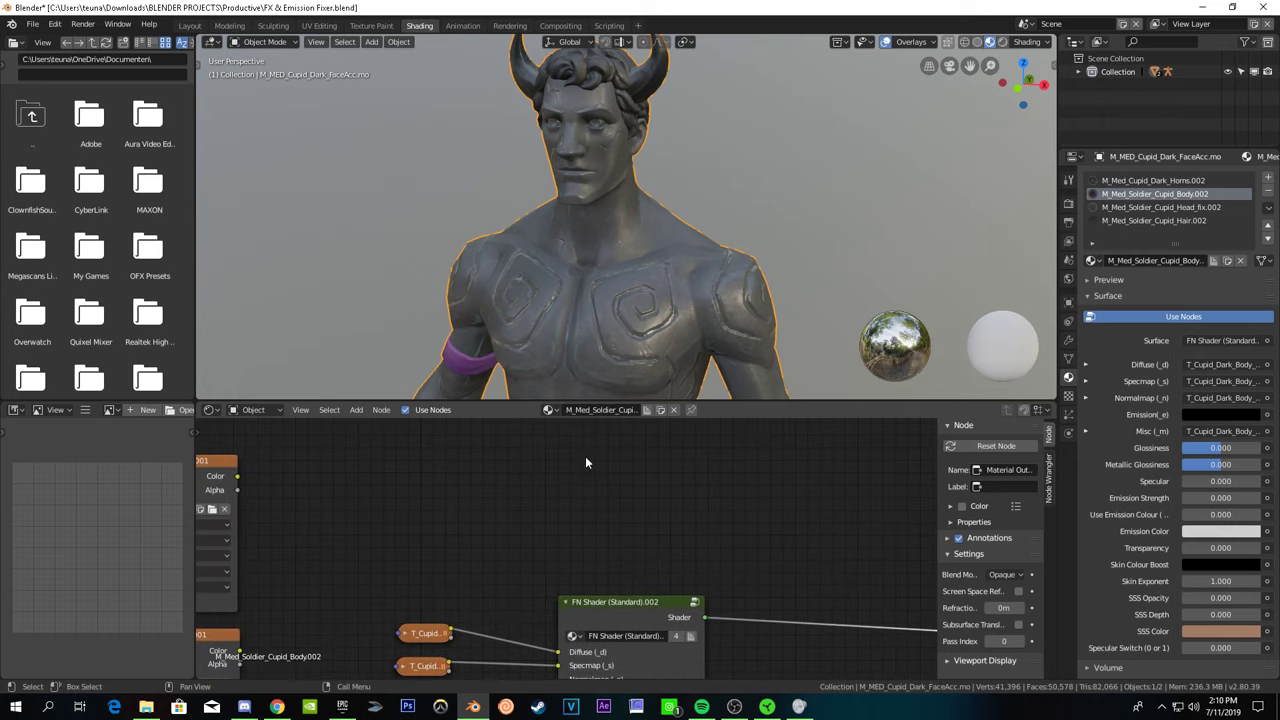
{"action": "scroll", "coordinate": [584, 462], "scroll_direction": "left", "scroll_amount": 3}
{"action": "mouse_move", "coordinate": [592, 370]}
{"action": "middle_mouse_down"}
{"action": "mouse_move", "coordinate": [598, 295]}
{"action": "mouse_move", "coordinate": [640, 390]}
{"action": "middle_mouse_up"}
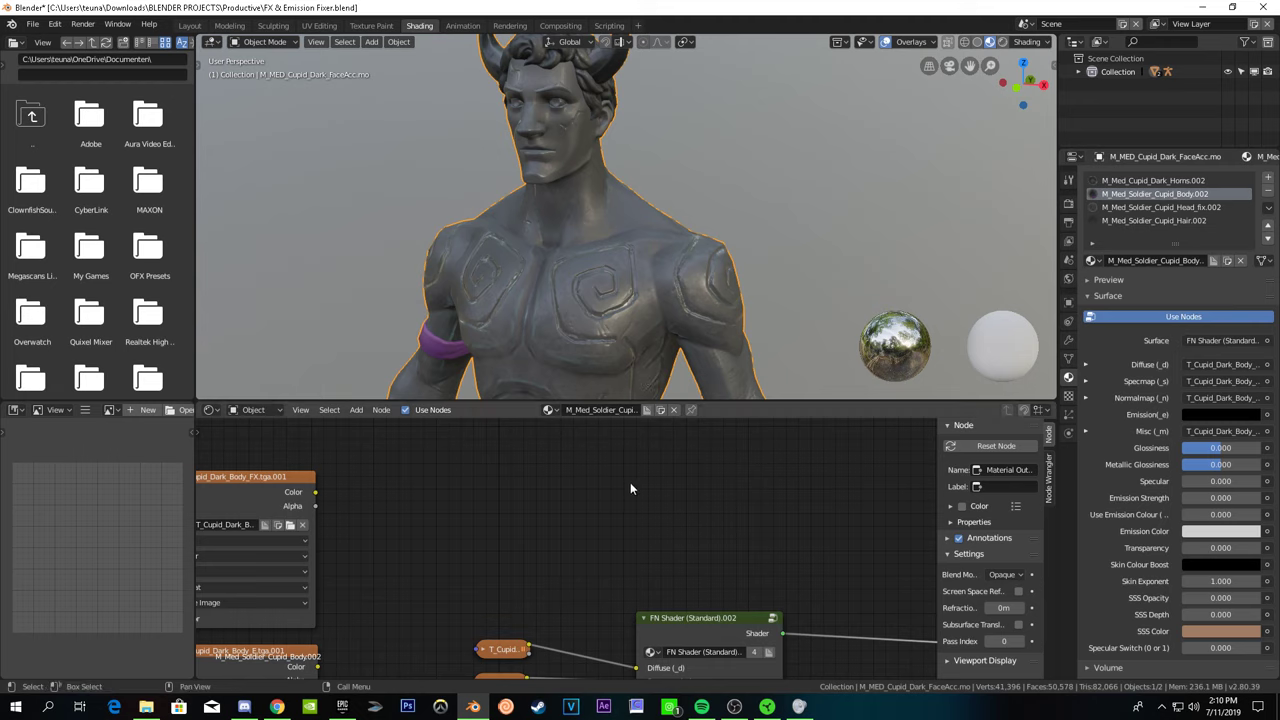
{"action": "middle_click_drag", "start_coordinate": [630, 482], "coordinate": [626, 500]}
{"action": "key", "text": "shift+a"}
{"action": "key", "text": "Escape"}
{"action": "key", "text": "Home"}
{"action": "key", "text": "Home"}
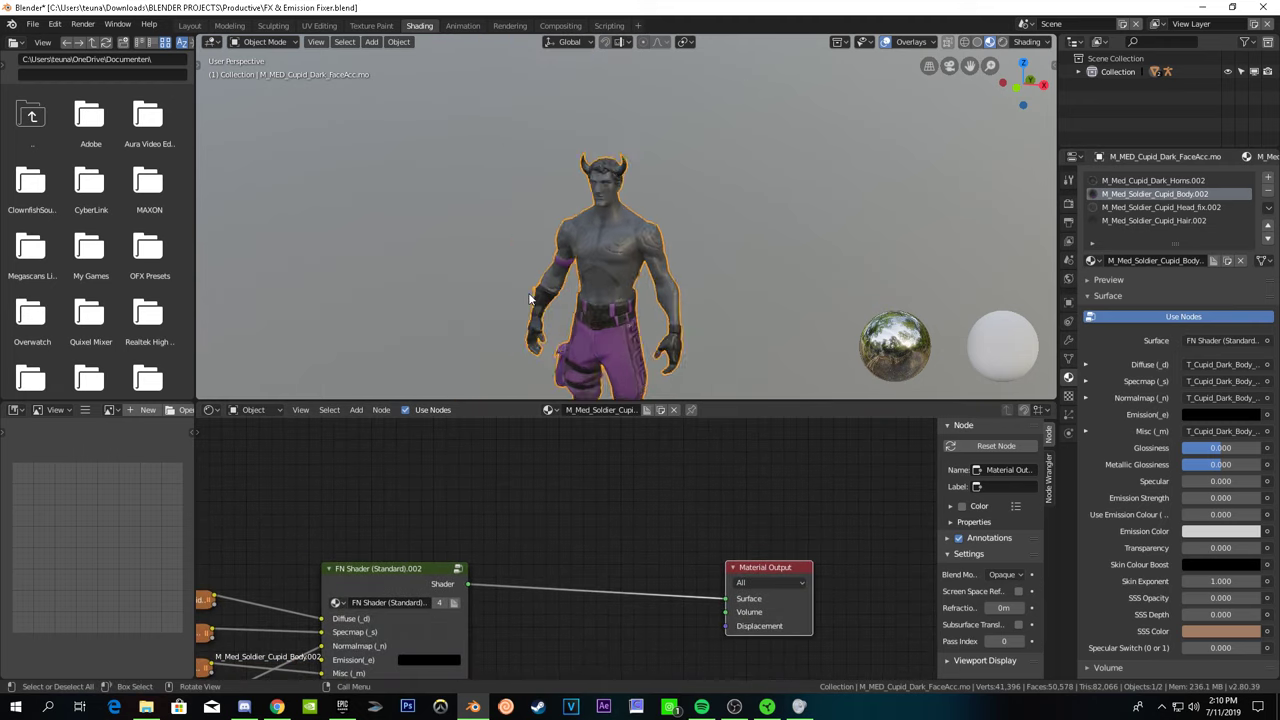
{"action": "scroll", "coordinate": [533, 305], "scroll_direction": "up", "scroll_amount": 5}
{"action": "scroll", "coordinate": [556, 303], "scroll_direction": "up", "scroll_amount": 3}
{"action": "middle_click_drag", "start_coordinate": [556, 303], "coordinate": [540, 315]}
{"action": "middle_click_drag", "start_coordinate": [405, 544], "coordinate": [669, 578]}
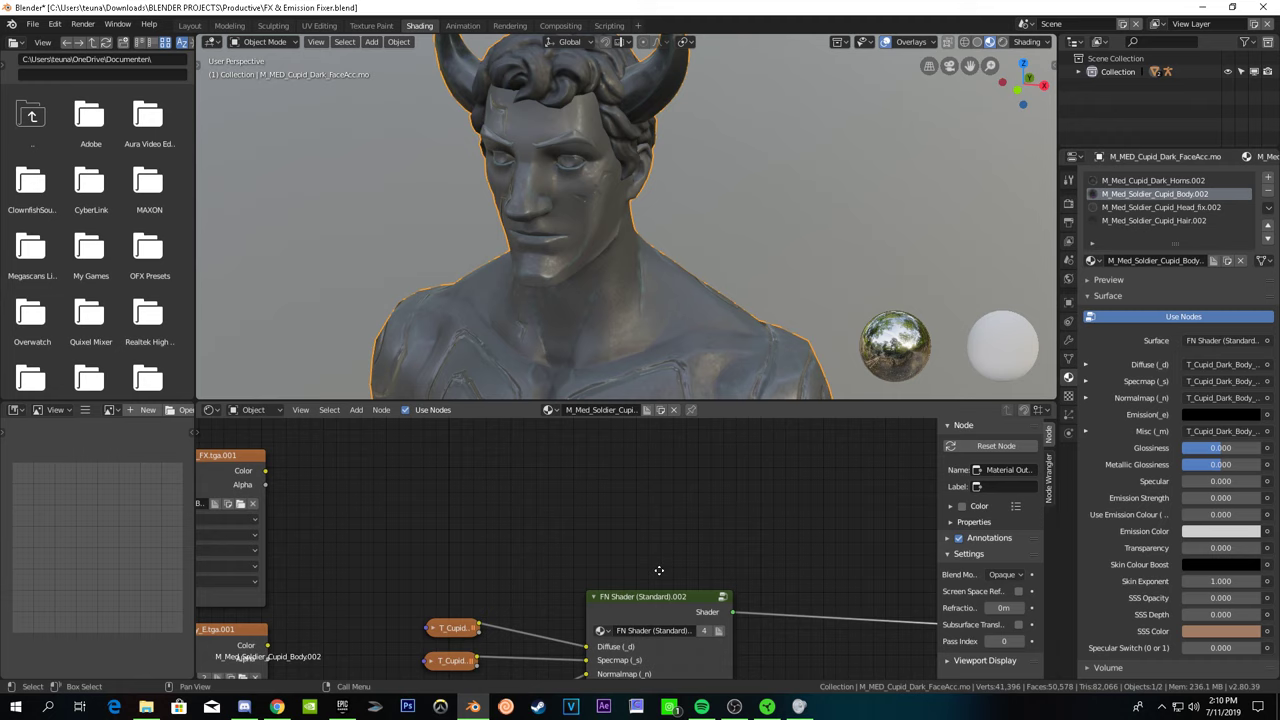
{"action": "middle_click_drag", "start_coordinate": [668, 577], "coordinate": [797, 545]}
{"action": "scroll", "coordinate": [566, 591], "scroll_direction": "up", "scroll_amount": 3}
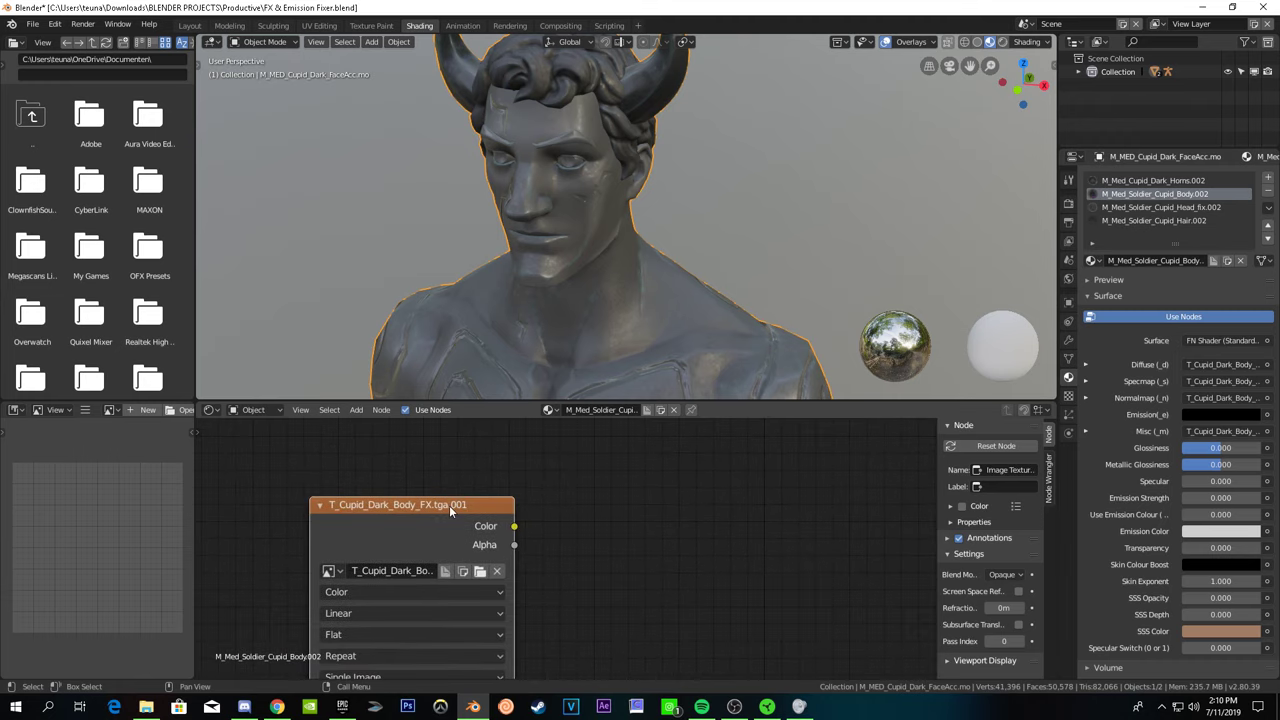
{"action": "scroll", "coordinate": [449, 505], "scroll_direction": "down", "scroll_amount": 2}
{"action": "mouse_move", "coordinate": [517, 506]}
{"action": "middle_mouse_down"}
{"action": "mouse_move", "coordinate": [451, 485]}
{"action": "mouse_move", "coordinate": [471, 495]}
{"action": "middle_mouse_up"}
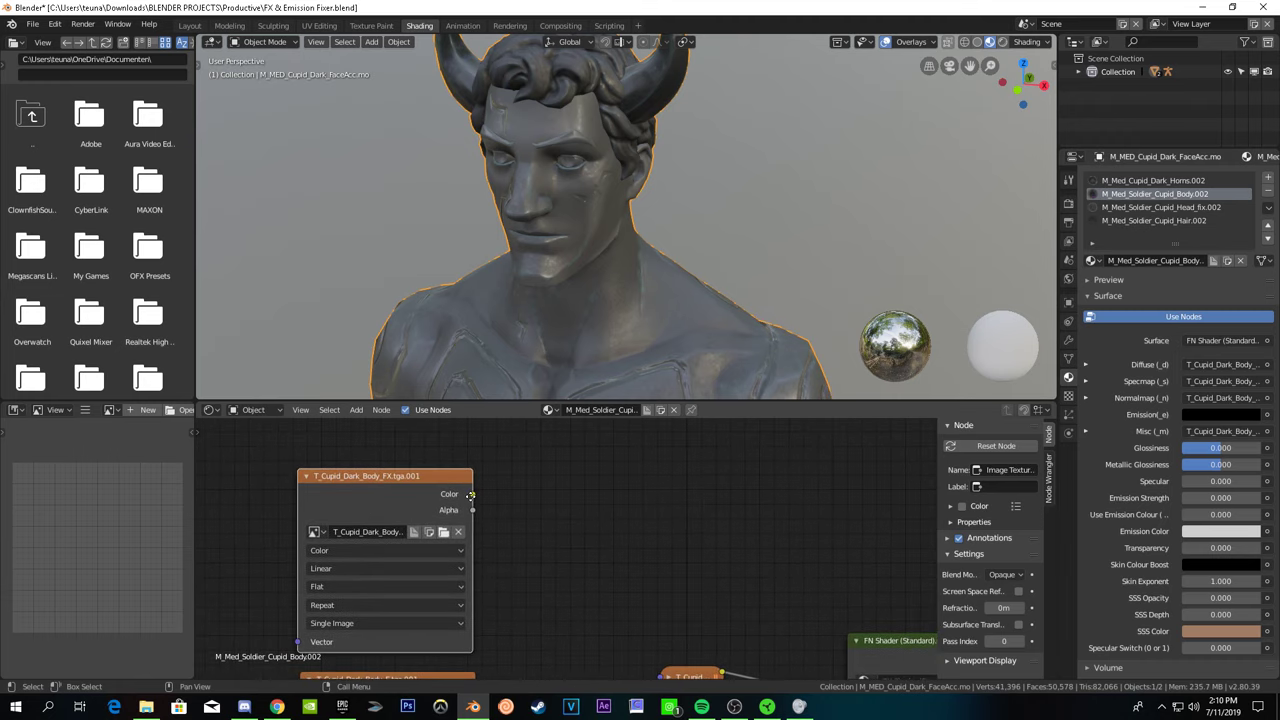
{"action": "left_click", "coordinate": [370, 482], "text": "ctrl+shift"}
{"action": "scroll", "coordinate": [422, 334], "scroll_direction": "down", "scroll_amount": 5}
{"action": "scroll", "coordinate": [464, 284], "scroll_direction": "up", "scroll_amount": 3}
{"action": "scroll", "coordinate": [512, 289], "scroll_direction": "up", "scroll_amount": 2}
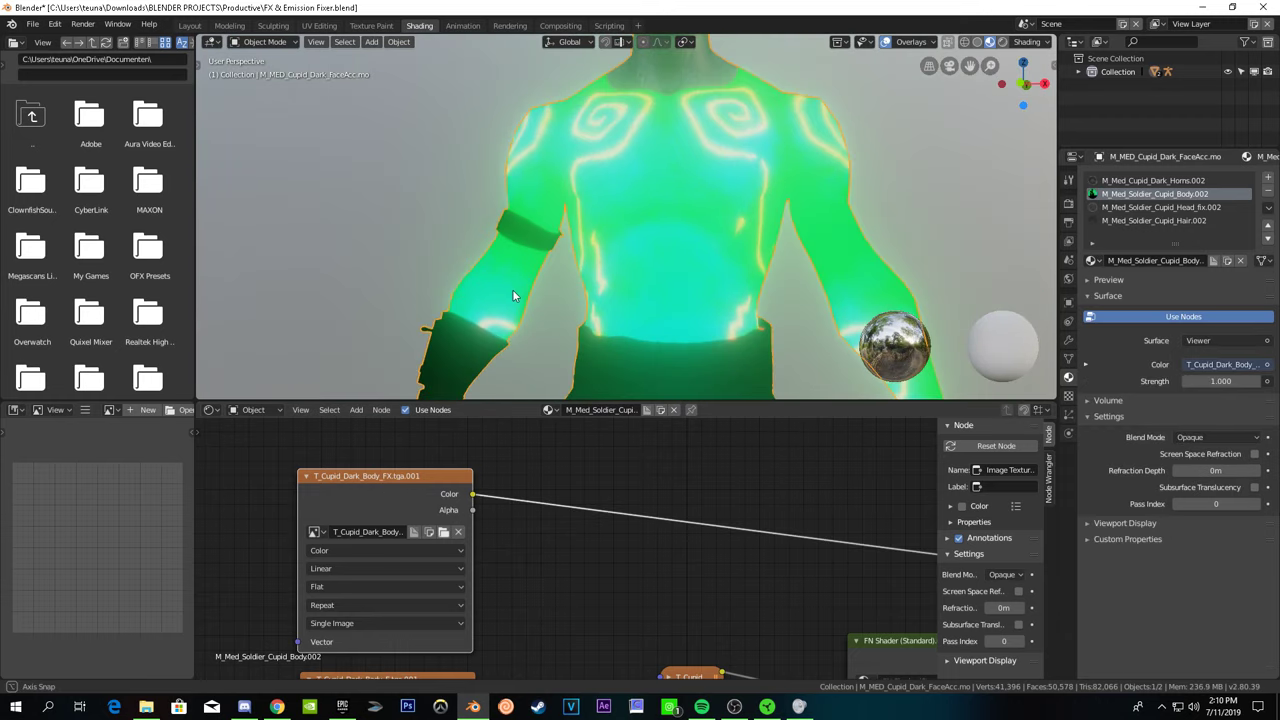
{"action": "scroll", "coordinate": [633, 258], "scroll_direction": "up", "scroll_amount": 2}
{"action": "scroll", "coordinate": [630, 242], "scroll_direction": "up", "scroll_amount": 2}
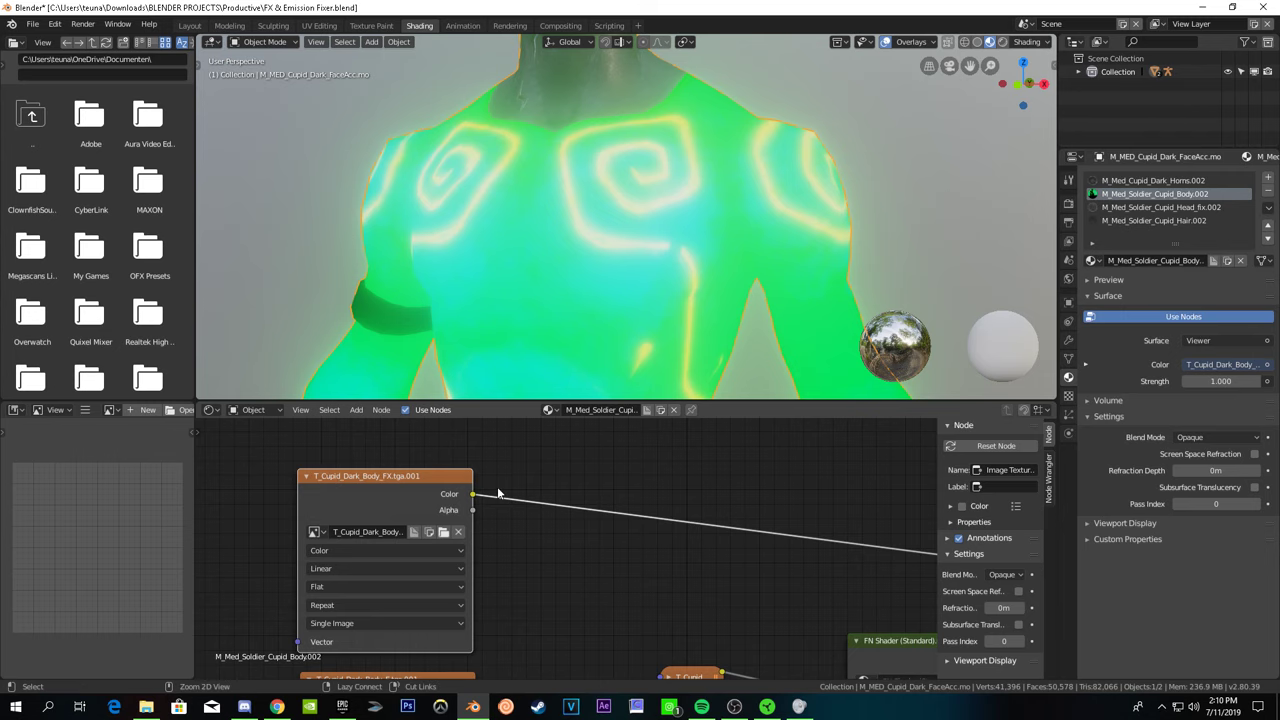
{"action": "key", "text": "ctrl+z"}
{"action": "middle_click_drag", "start_coordinate": [593, 510], "coordinate": [534, 510]}
{"action": "scroll", "coordinate": [534, 510], "scroll_direction": "down", "scroll_amount": 2}
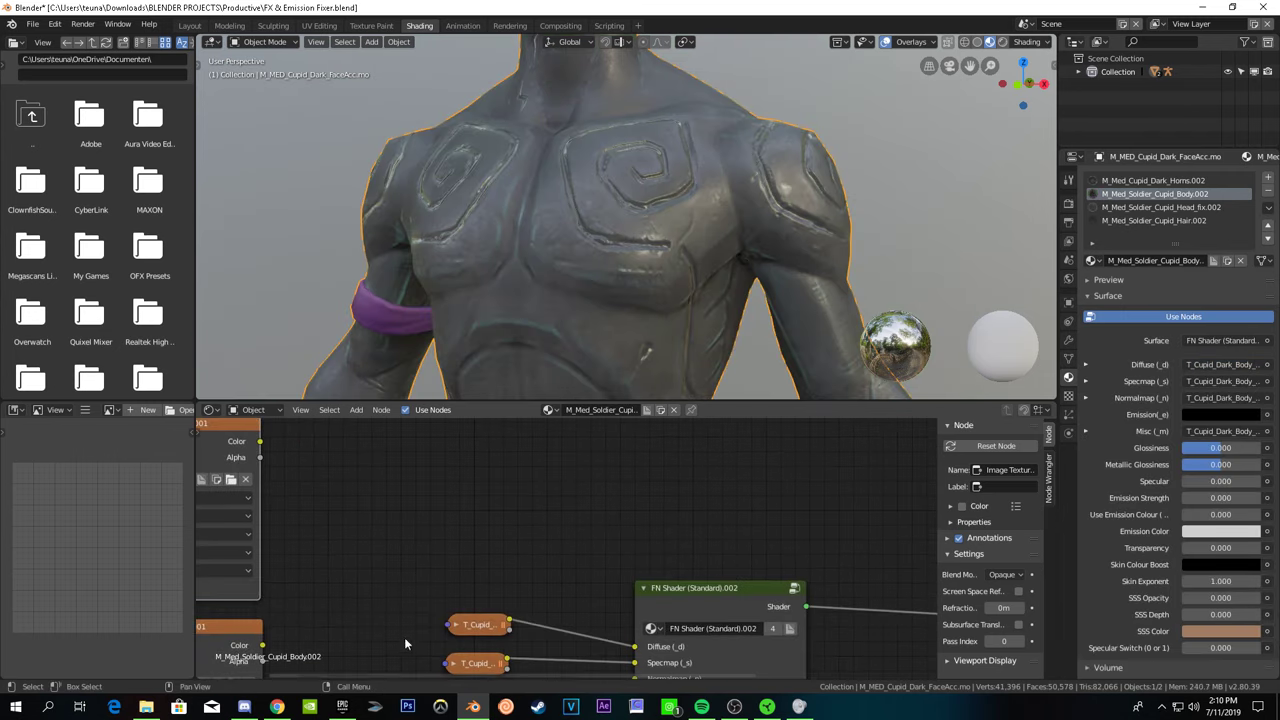
- Switch to the browser to view the Fortnite Fallen Love Ranger skin reference
{"action": "left_click", "coordinate": [277, 707]}
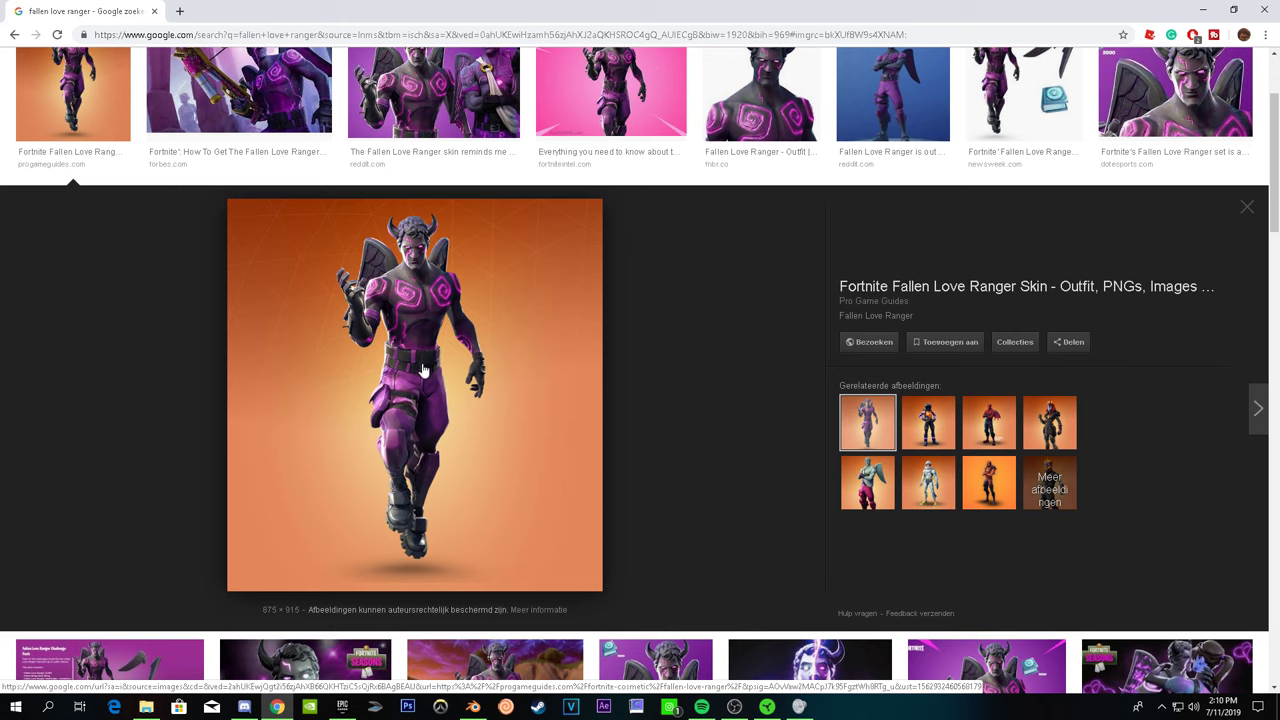
- Return to Blender and frame the body material's FN Shader node
{"action": "left_click", "coordinate": [473, 707]}
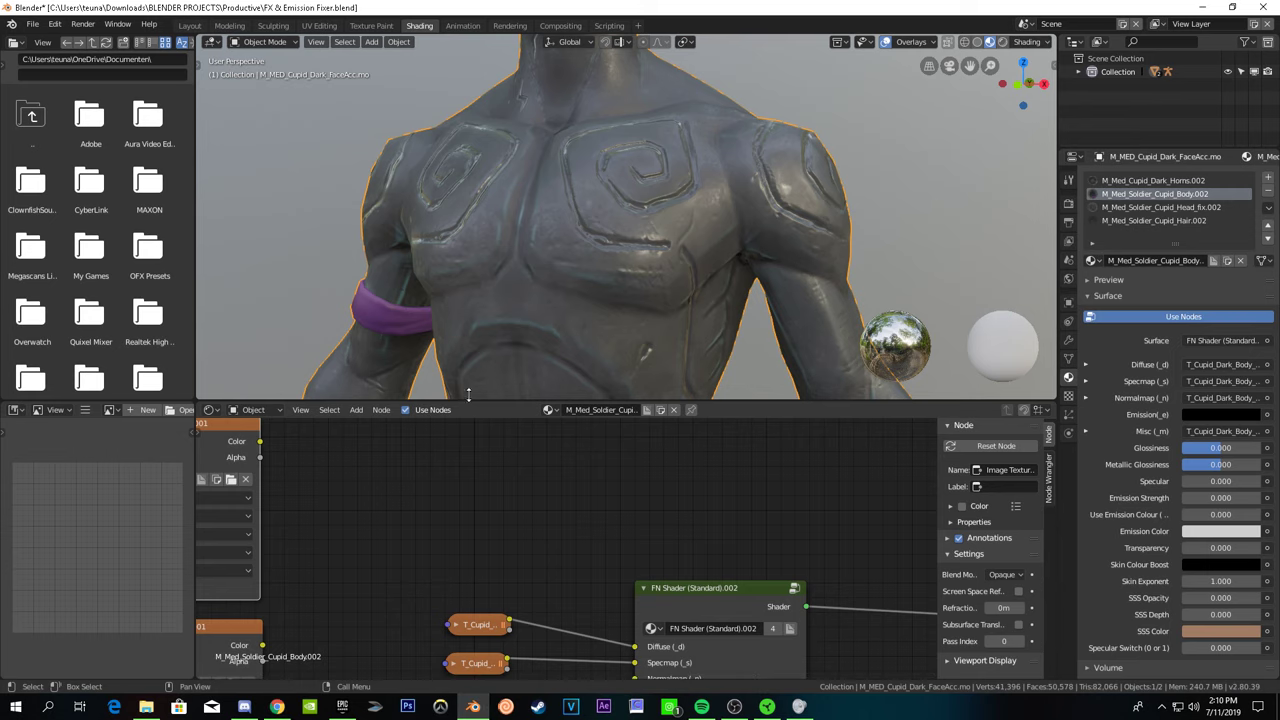
{"action": "scroll", "coordinate": [468, 380], "scroll_direction": "down", "scroll_amount": 3}
{"action": "scroll", "coordinate": [520, 487], "scroll_direction": "down", "scroll_amount": 3, "text": "shift"}
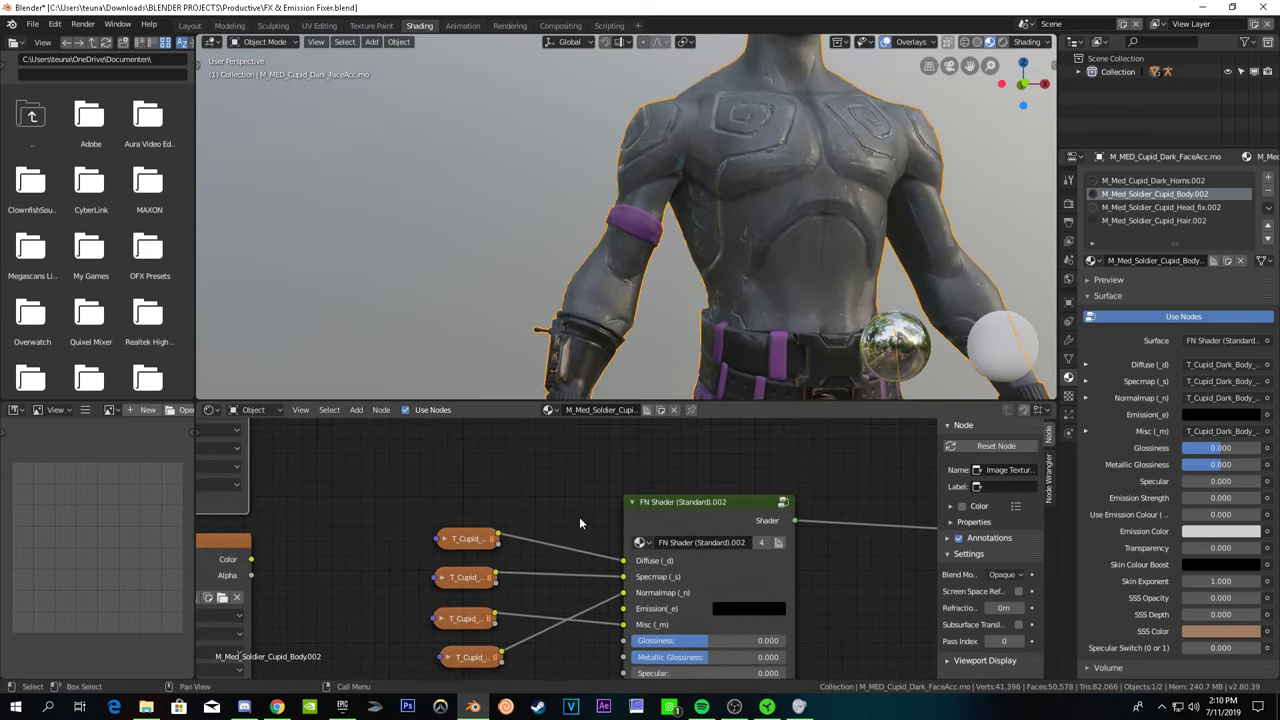
{"action": "mouse_move", "coordinate": [610, 390]}
{"action": "middle_mouse_down"}
{"action": "mouse_move", "coordinate": [648, 293]}
{"action": "mouse_move", "coordinate": [467, 224]}
{"action": "middle_mouse_up"}
{"action": "middle_click_drag", "start_coordinate": [432, 372], "coordinate": [560, 330]}
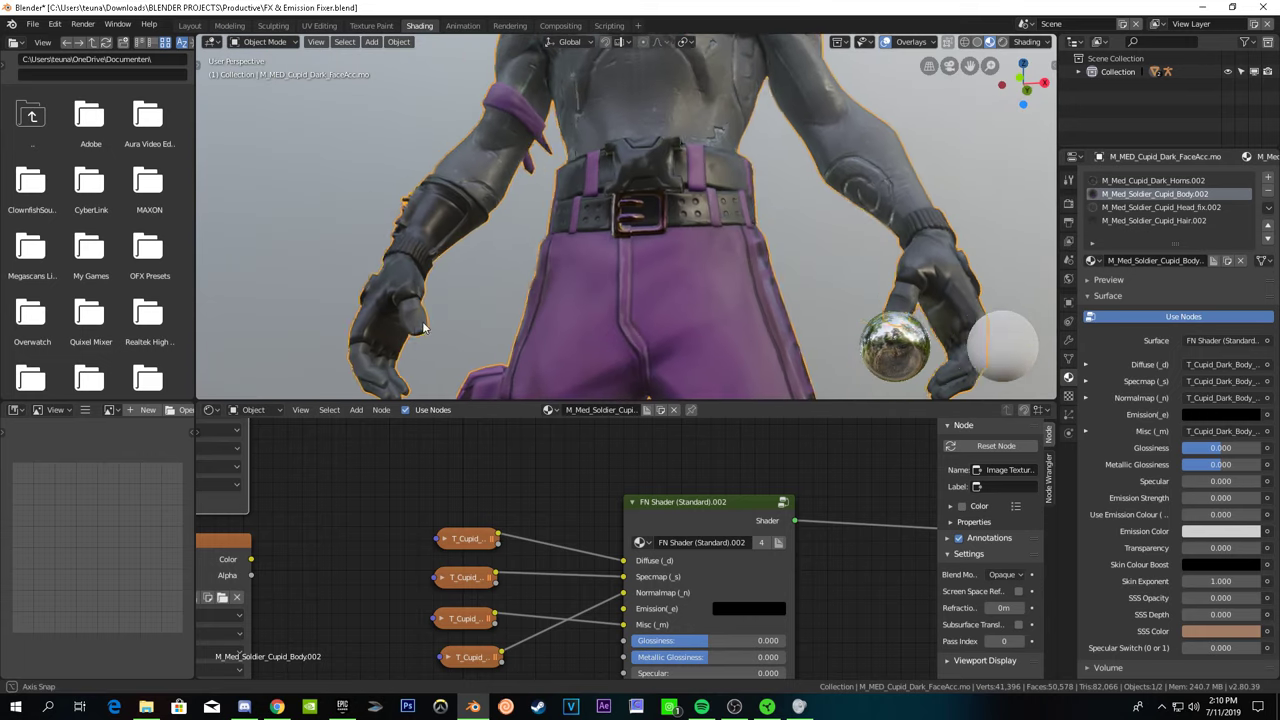
{"action": "scroll", "coordinate": [662, 577], "scroll_direction": "up", "scroll_amount": 2}
{"action": "scroll", "coordinate": [662, 577], "scroll_direction": "up", "scroll_amount": 2}
{"action": "scroll", "coordinate": [662, 577], "scroll_direction": "down", "scroll_amount": 3}
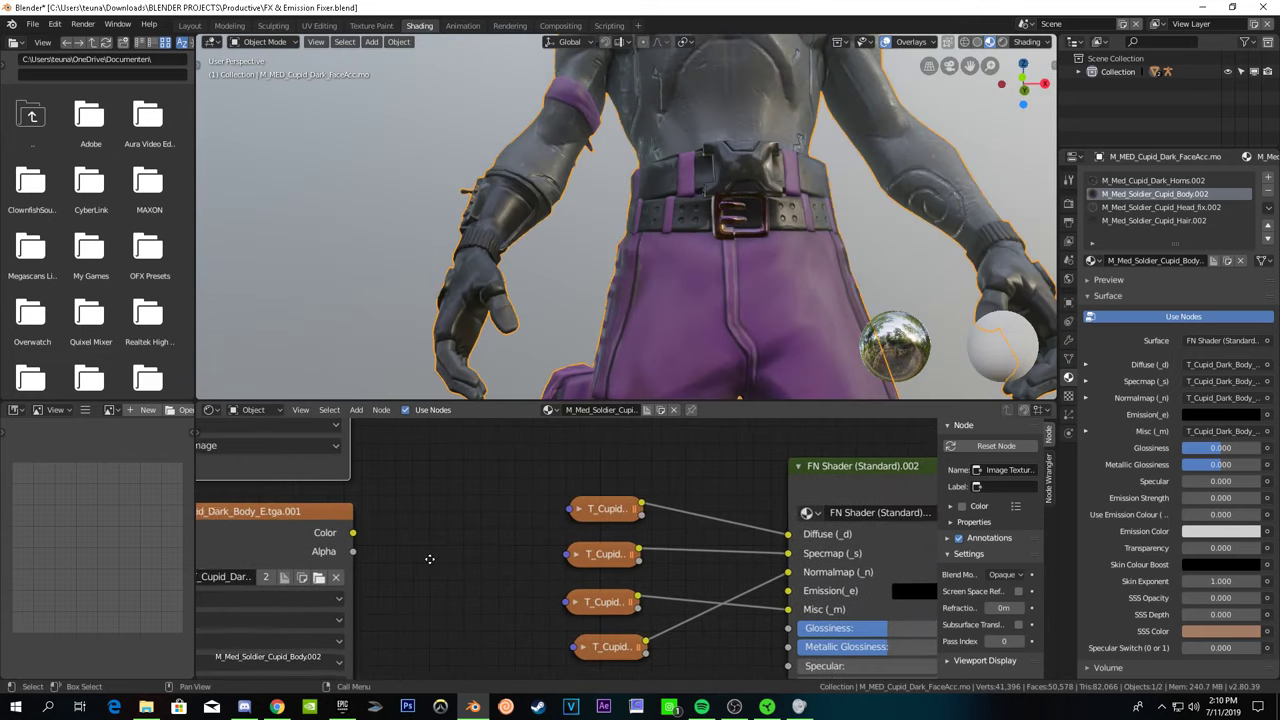
{"action": "middle_click_drag", "start_coordinate": [340, 554], "coordinate": [332, 598]}
{"action": "mouse_move", "coordinate": [406, 563]}
{"action": "middle_mouse_down"}
{"action": "mouse_move", "coordinate": [300, 508]}
{"action": "mouse_move", "coordinate": [600, 497]}
{"action": "middle_mouse_up"}
- Add an Add Shader node and an Emission node to the body material
{"action": "key", "text": "shift+a"}
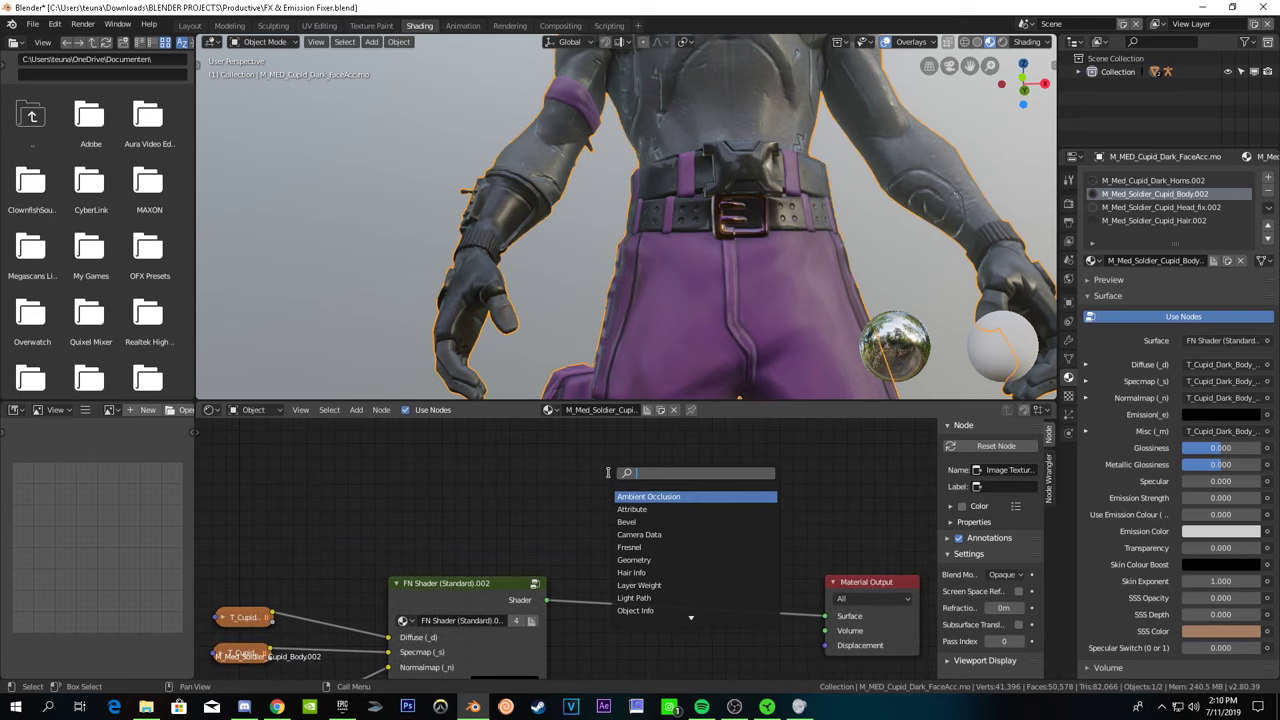
{"action": "type", "text": "add"}
{"action": "key", "text": "Return"}
{"action": "left_click", "coordinate": [609, 472]}
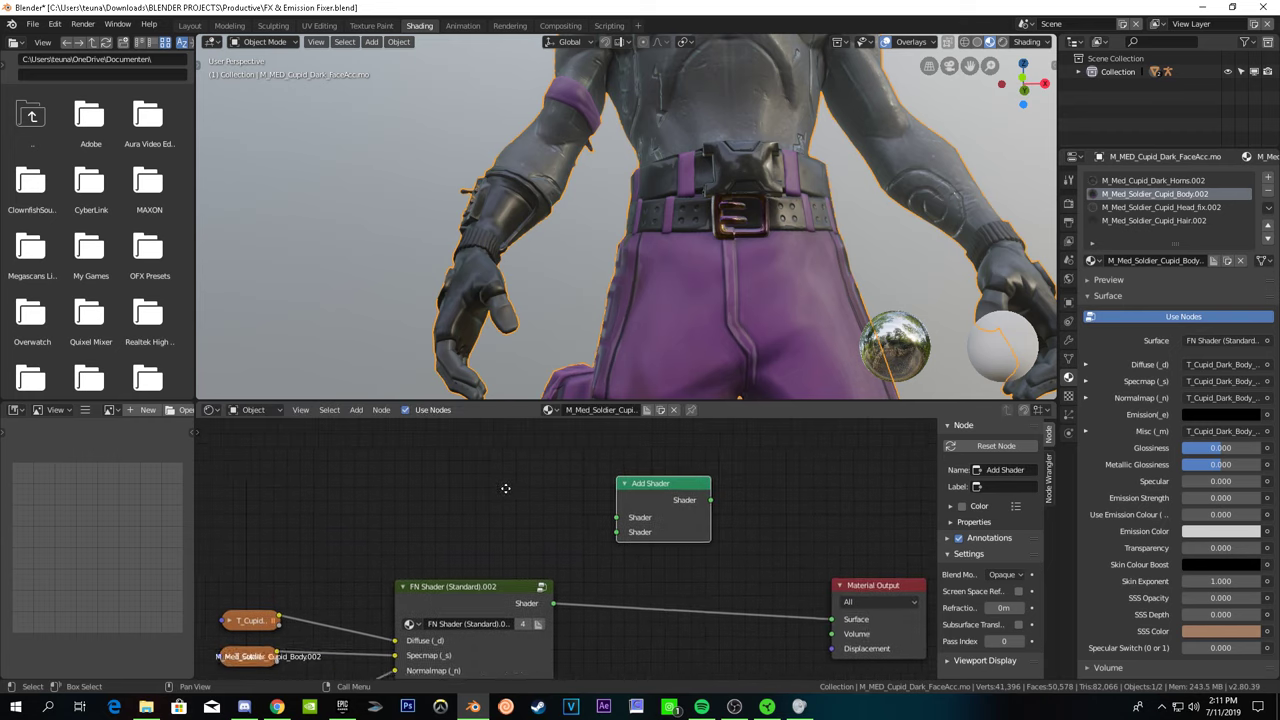
{"action": "middle_click_drag", "start_coordinate": [409, 458], "coordinate": [517, 473]}
{"action": "key", "text": "shift+a"}
{"action": "type", "text": "em"}
{"action": "key", "text": "Return"}
{"action": "left_click", "coordinate": [517, 473]}
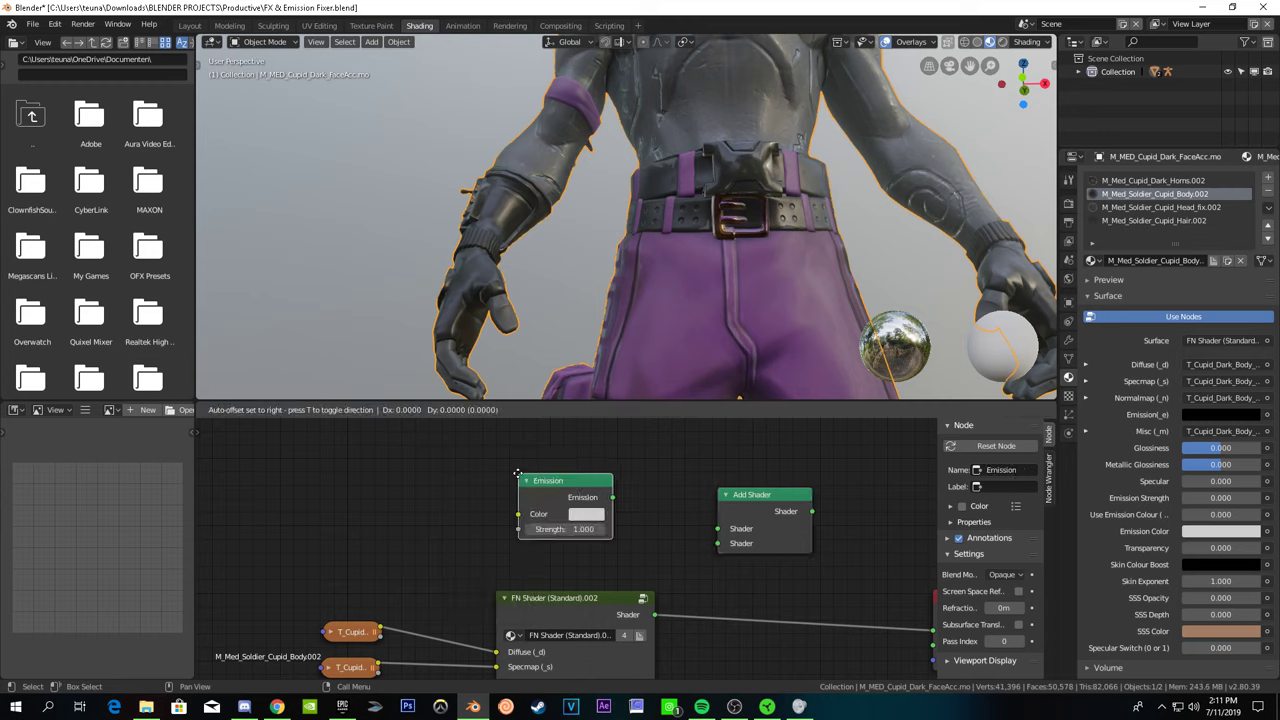
- Feed Emission and FN Shader into Add Shader, emission texture into Emission, Add Shader into Surface
{"action": "left_click_drag", "start_coordinate": [612, 497], "coordinate": [717, 528]}
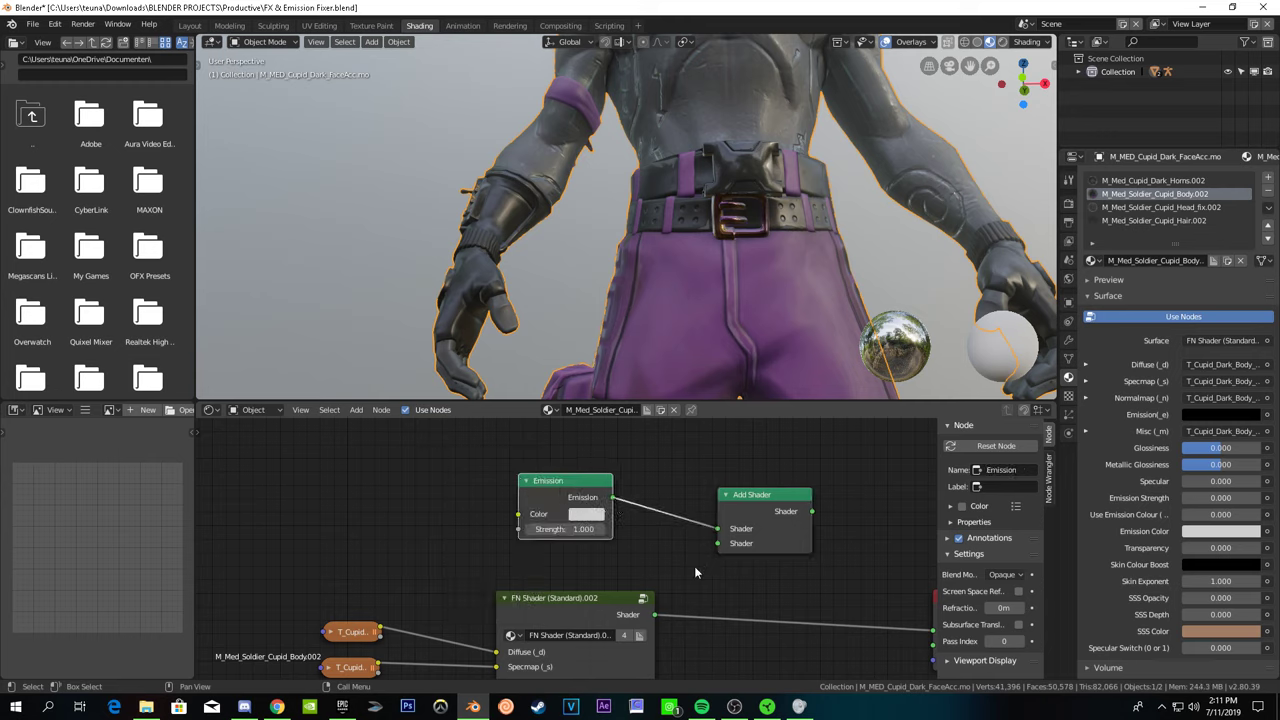
{"action": "left_click_drag", "start_coordinate": [656, 614], "coordinate": [717, 543]}
{"action": "middle_click_drag", "start_coordinate": [719, 546], "coordinate": [349, 615]}
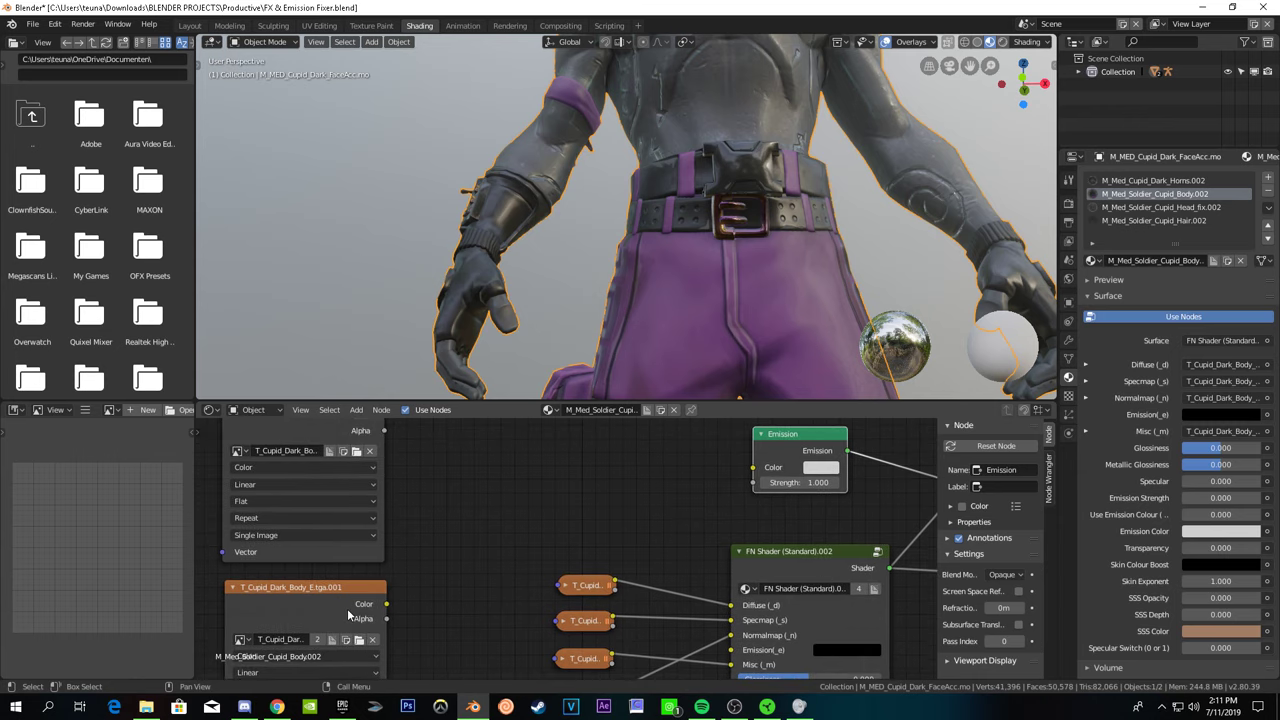
{"action": "left_click_drag", "start_coordinate": [385, 604], "coordinate": [753, 467]}
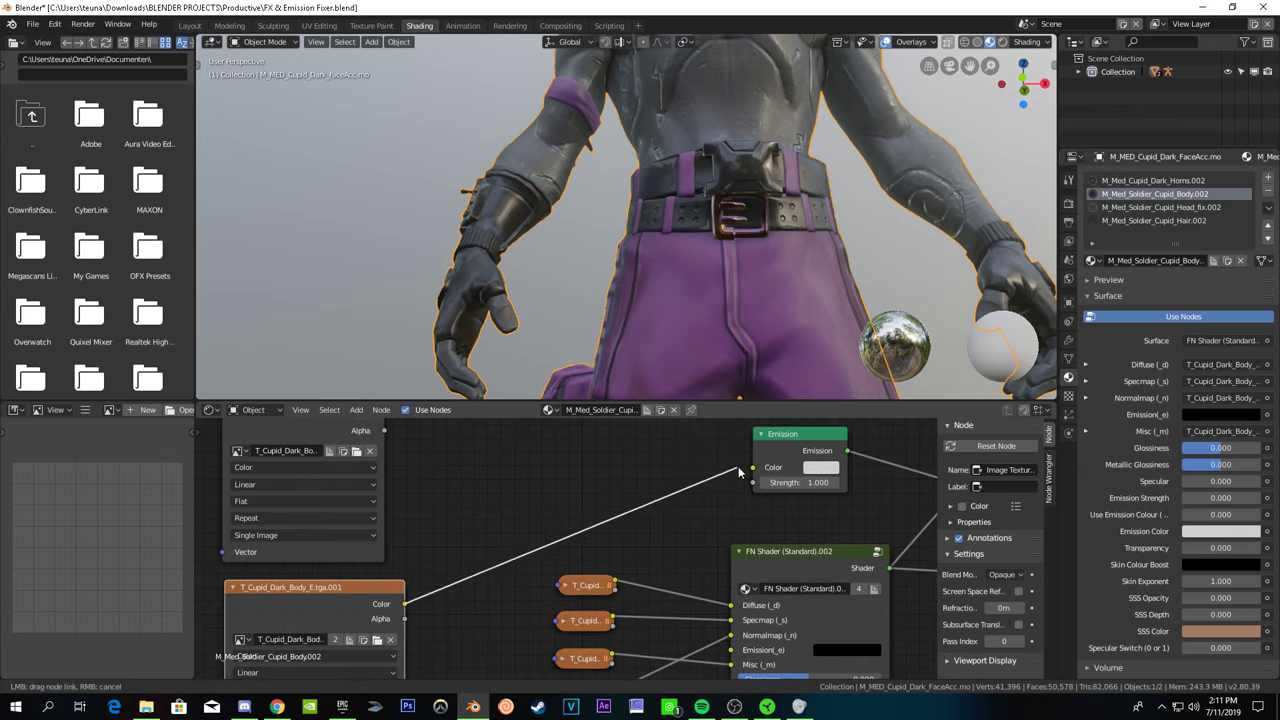
{"action": "middle_click_drag", "start_coordinate": [702, 576], "coordinate": [213, 565]}
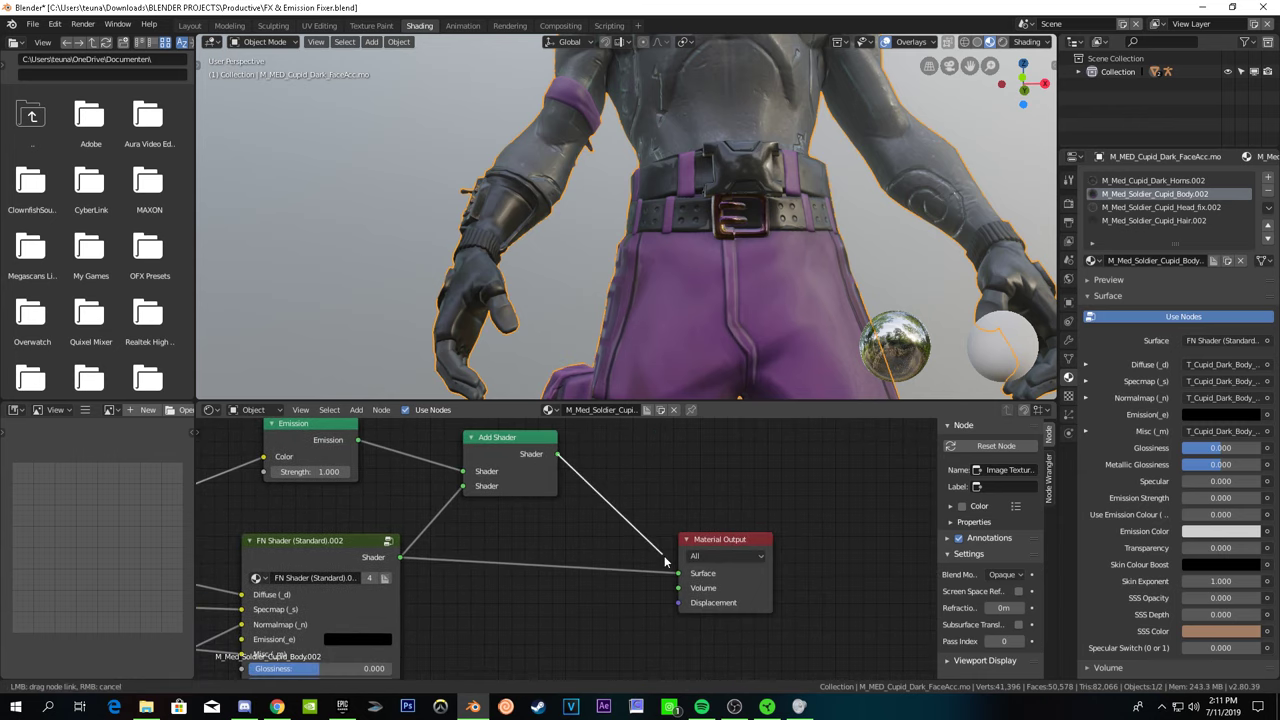
{"action": "left_click_drag", "start_coordinate": [664, 558], "coordinate": [683, 569]}
- Check the upper body result and select the Add Shader node
{"action": "mouse_move", "coordinate": [707, 270]}
{"action": "middle_mouse_down"}
{"action": "mouse_move", "coordinate": [751, 266]}
{"action": "mouse_move", "coordinate": [604, 346]}
{"action": "mouse_move", "coordinate": [591, 298]}
{"action": "mouse_move", "coordinate": [689, 292]}
{"action": "mouse_move", "coordinate": [527, 324]}
{"action": "mouse_move", "coordinate": [512, 300]}
{"action": "middle_mouse_up"}
{"action": "mouse_move", "coordinate": [595, 293]}
{"action": "middle_mouse_down"}
{"action": "mouse_move", "coordinate": [615, 300]}
{"action": "mouse_move", "coordinate": [589, 322]}
{"action": "middle_mouse_up"}
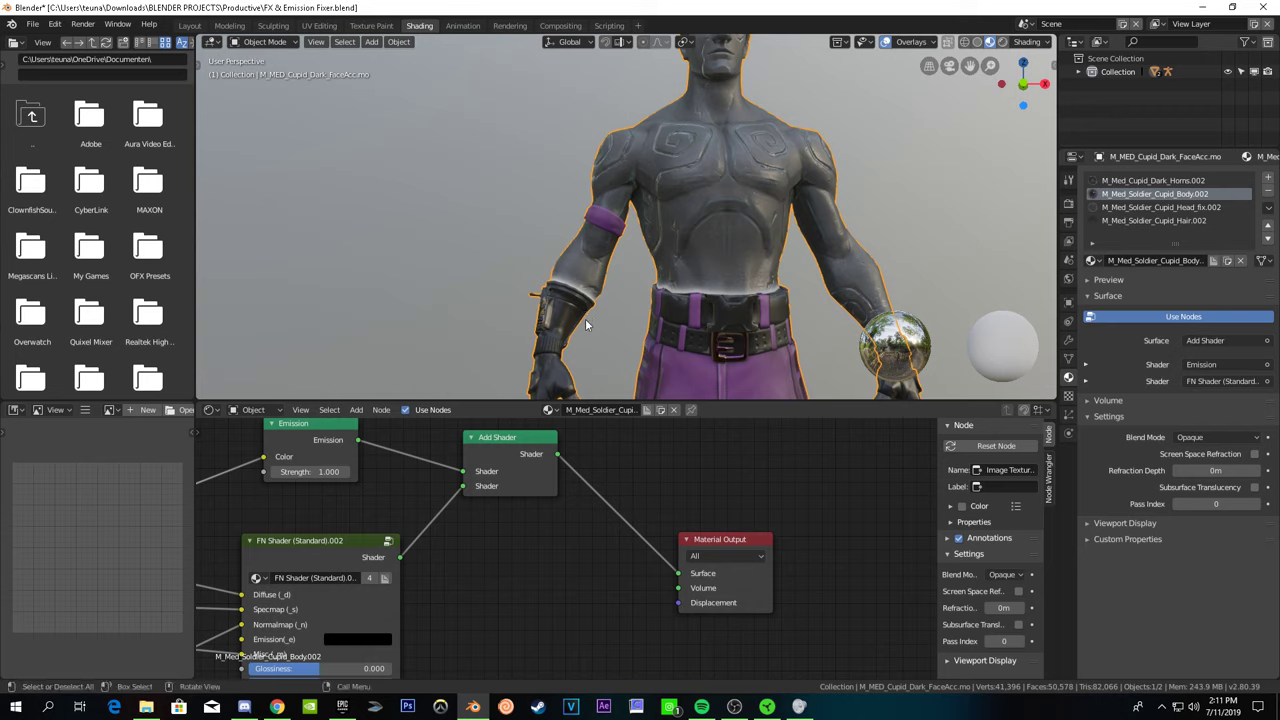
{"action": "scroll", "coordinate": [591, 517], "scroll_direction": "up", "scroll_amount": 2}
{"action": "mouse_move", "coordinate": [591, 517]}
{"action": "middle_mouse_down"}
{"action": "mouse_move", "coordinate": [657, 627]}
{"action": "mouse_move", "coordinate": [900, 590]}
{"action": "mouse_move", "coordinate": [631, 576]}
{"action": "middle_mouse_up"}
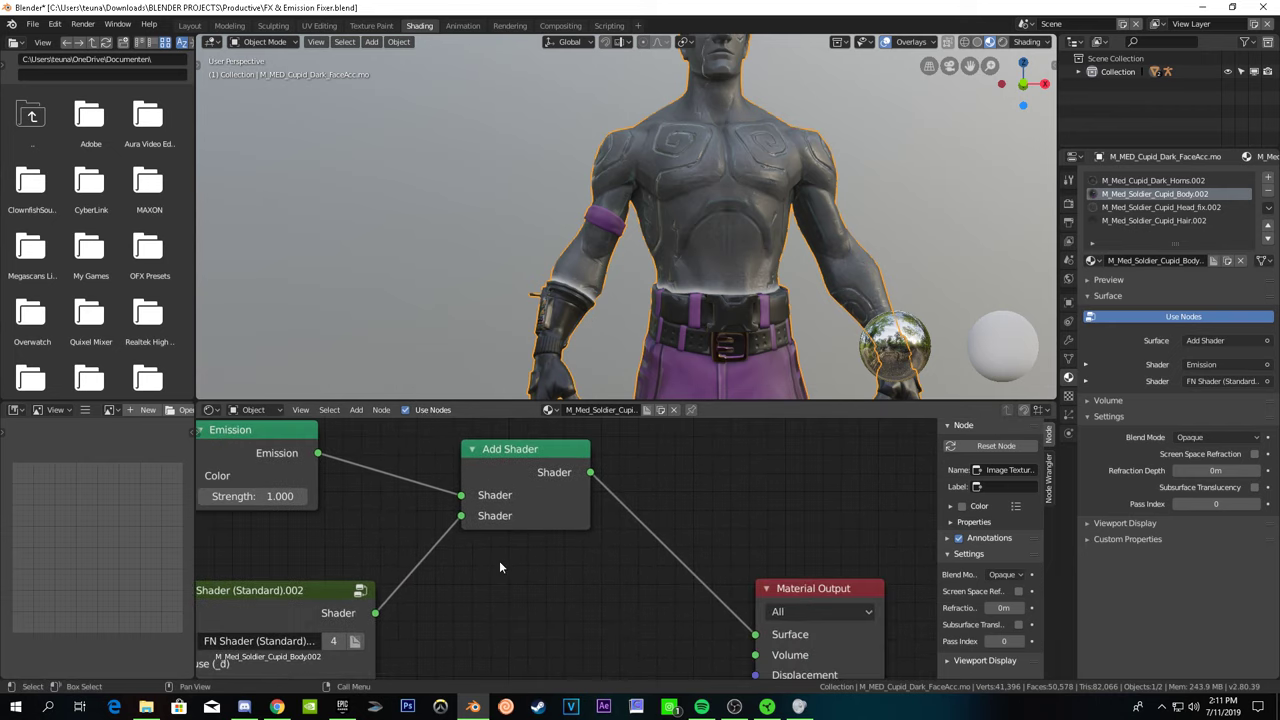
{"action": "left_click", "coordinate": [510, 451]}
- Delete the Add Shader and Emission nodes from the body material
{"action": "key", "text": "x"}
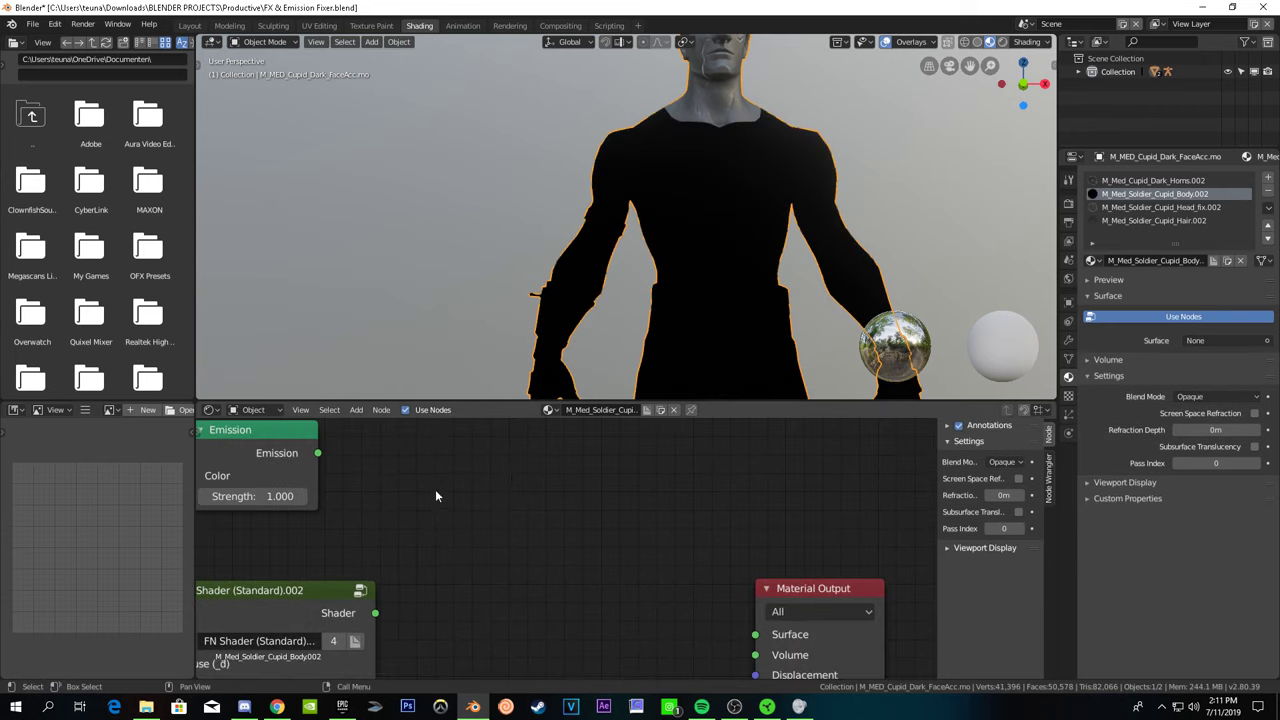
{"action": "mouse_move", "coordinate": [435, 489]}
{"action": "middle_mouse_down"}
{"action": "mouse_move", "coordinate": [612, 558]}
{"action": "mouse_move", "coordinate": [684, 555]}
{"action": "middle_mouse_up"}
{"action": "key", "text": "x"}
{"action": "scroll", "coordinate": [620, 250], "scroll_direction": "down", "scroll_amount": 3}
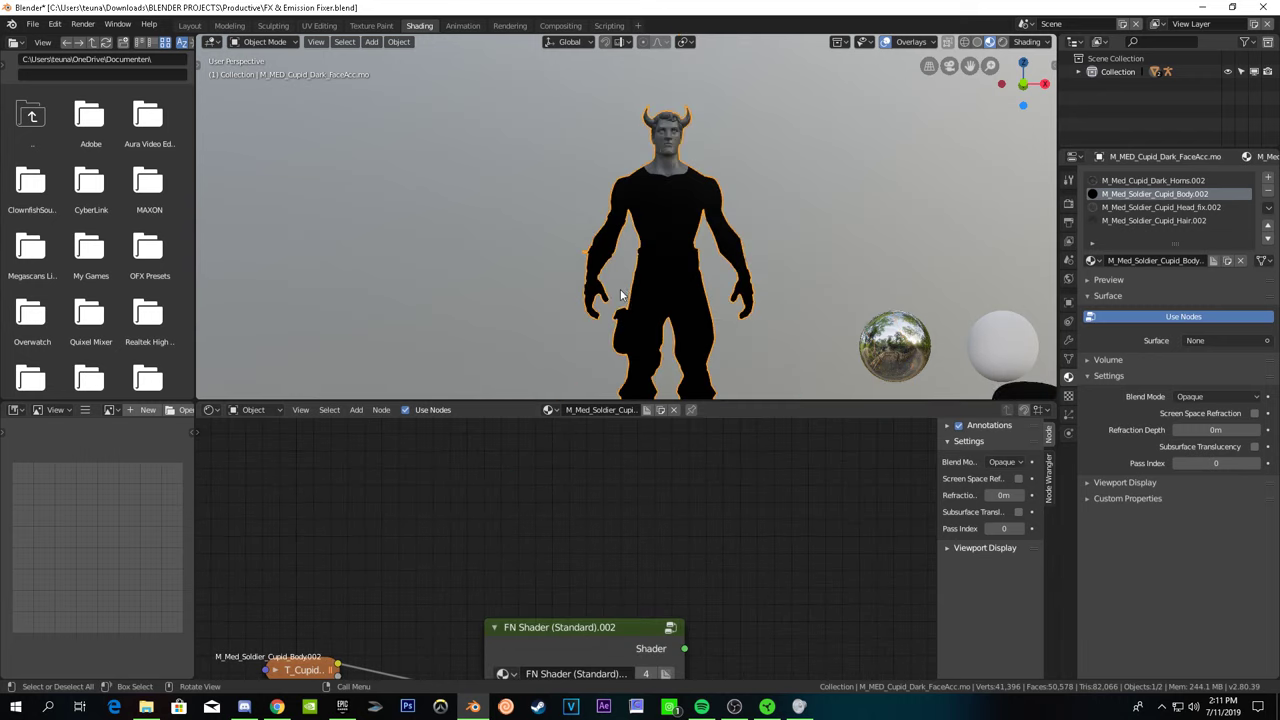
{"action": "mouse_move", "coordinate": [760, 200]}
{"action": "middle_mouse_down"}
{"action": "mouse_move", "coordinate": [942, 74]}
{"action": "mouse_move", "coordinate": [780, 150]}
{"action": "middle_mouse_up"}
- Unhide Suzanne to inspect its FX & Emission Fixer group material, then reselect the character
{"action": "key", "text": "alt+h"}
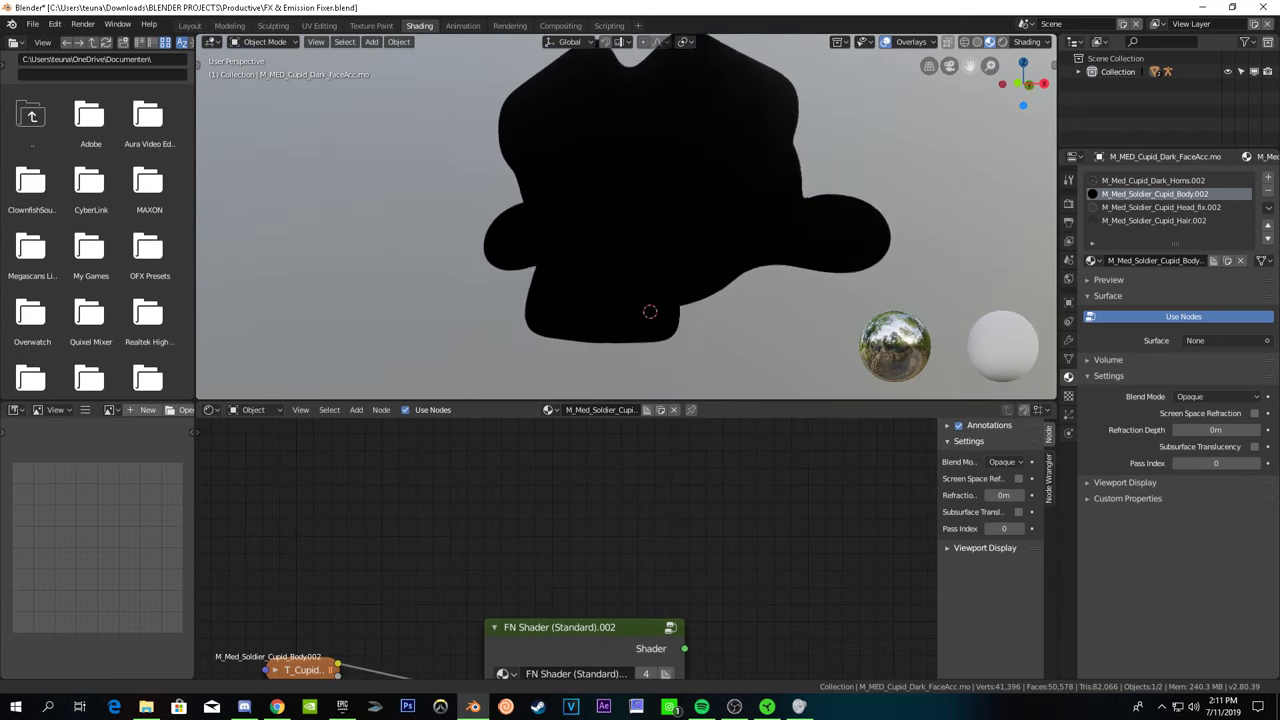
{"action": "left_click", "coordinate": [600, 320]}
{"action": "key", "text": "Home"}
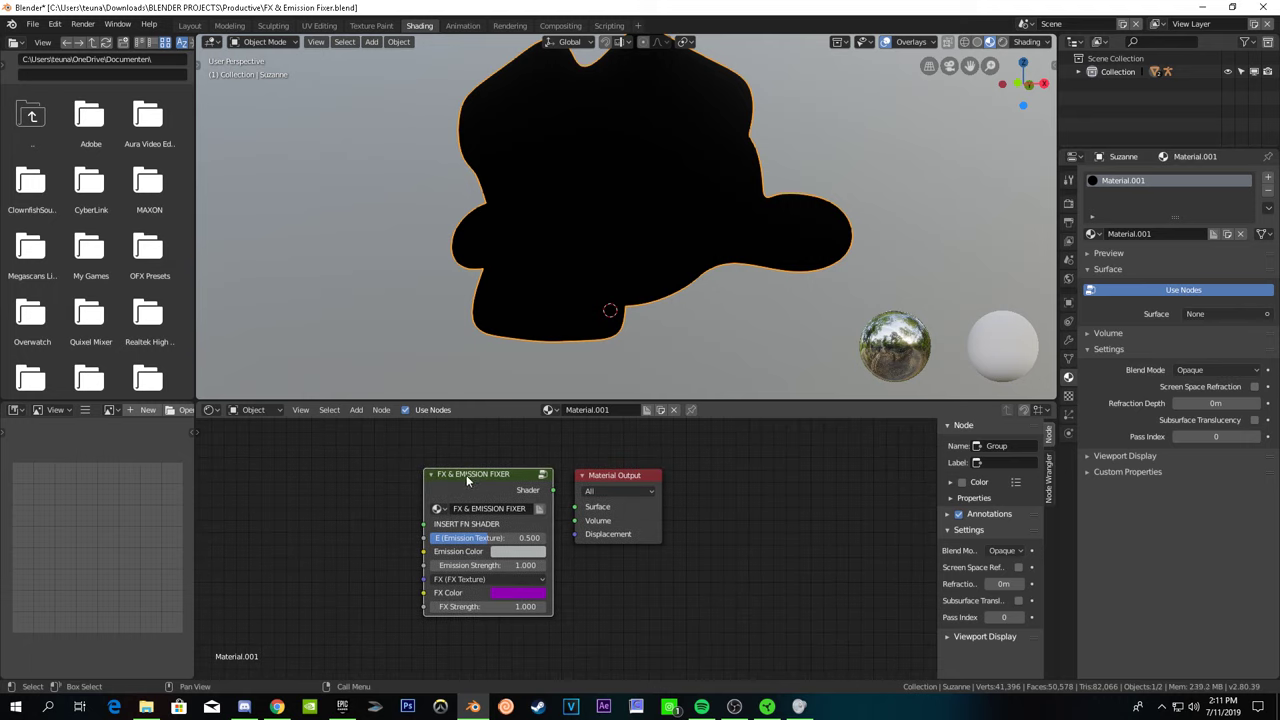
{"action": "mouse_move", "coordinate": [569, 264]}
{"action": "middle_mouse_down"}
{"action": "mouse_move", "coordinate": [576, 278]}
{"action": "mouse_move", "coordinate": [563, 277]}
{"action": "middle_mouse_up"}
{"action": "scroll", "coordinate": [452, 505], "scroll_direction": "up", "scroll_amount": 3}
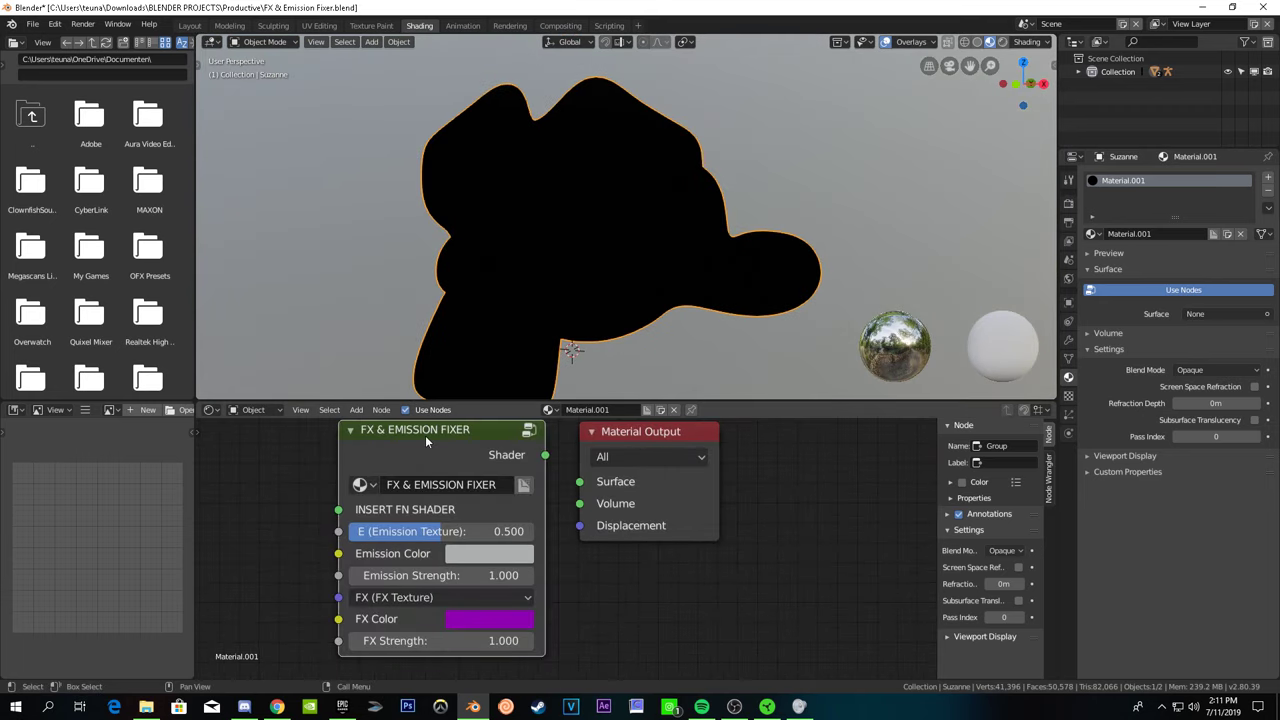
{"action": "mouse_move", "coordinate": [421, 224]}
{"action": "middle_mouse_down"}
{"action": "mouse_move", "coordinate": [494, 186]}
{"action": "mouse_move", "coordinate": [855, 97]}
{"action": "middle_mouse_up"}
{"action": "left_click", "coordinate": [494, 186]}
{"action": "middle_click_drag", "start_coordinate": [965, 66], "coordinate": [596, 217]}
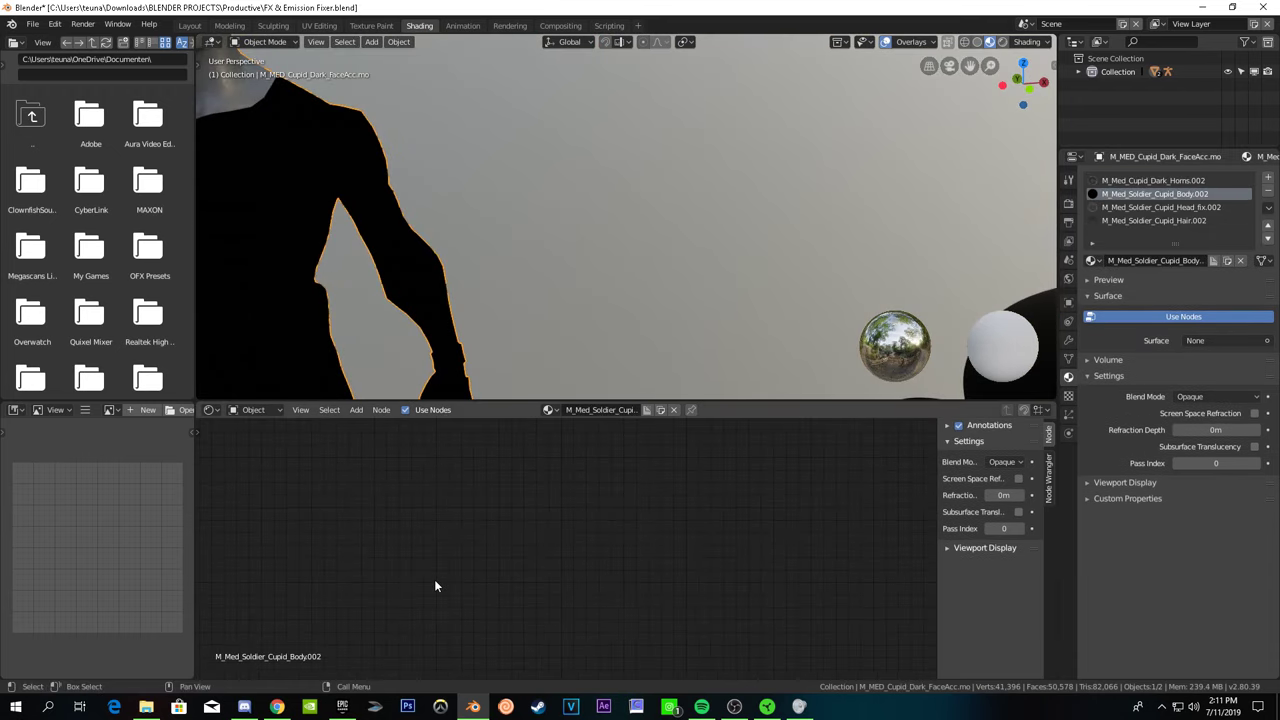
- Place the FX & Emission Fixer group node beside the FN Shader
{"action": "key", "text": "Home"}
{"action": "scroll", "coordinate": [558, 507], "scroll_direction": "up", "scroll_amount": 2}
{"action": "scroll", "coordinate": [576, 517], "scroll_direction": "up", "scroll_amount": 2}
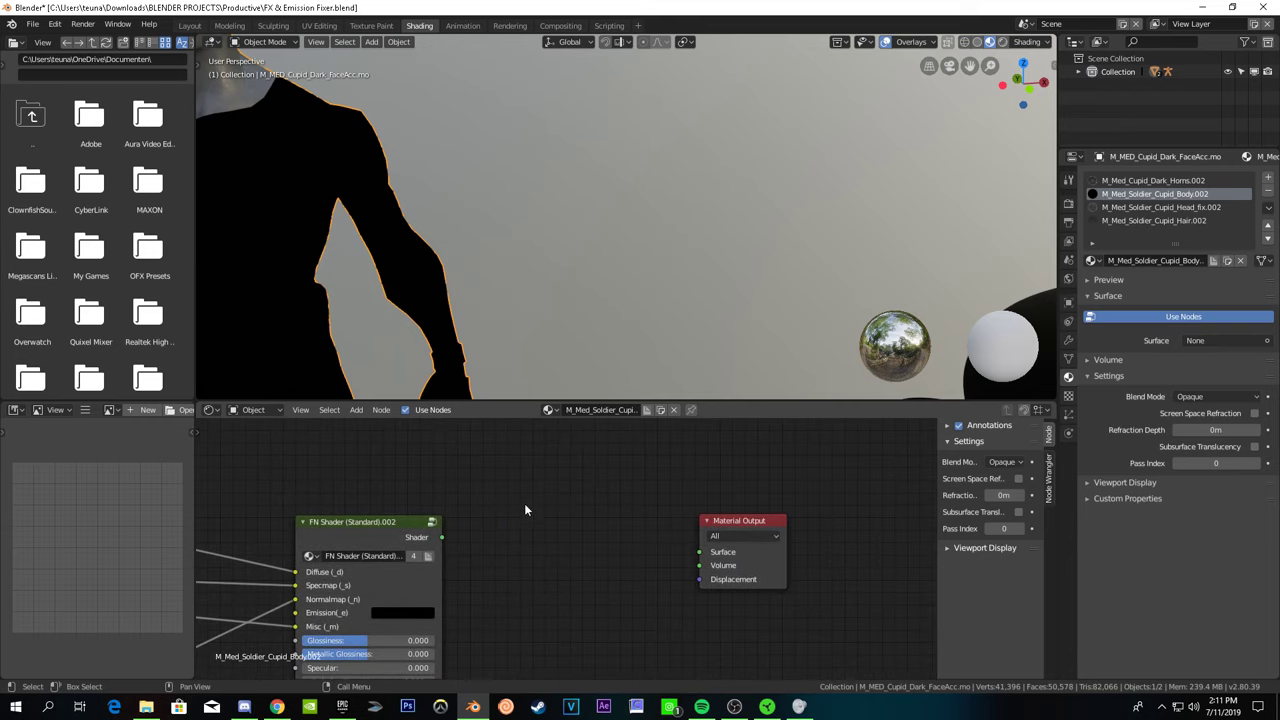
{"action": "middle_click_drag", "start_coordinate": [548, 460], "coordinate": [720, 594]}
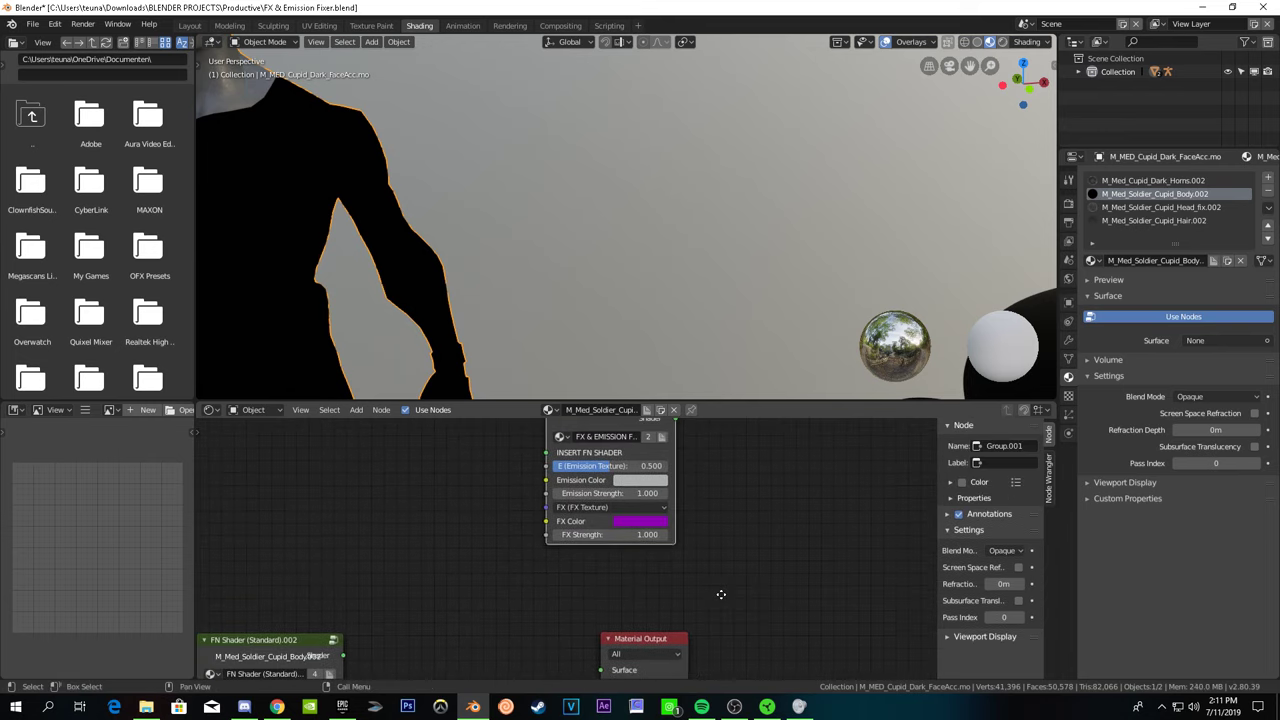
{"action": "left_click_drag", "start_coordinate": [600, 437], "coordinate": [480, 545]}
{"action": "middle_click_drag", "start_coordinate": [383, 571], "coordinate": [531, 517]}
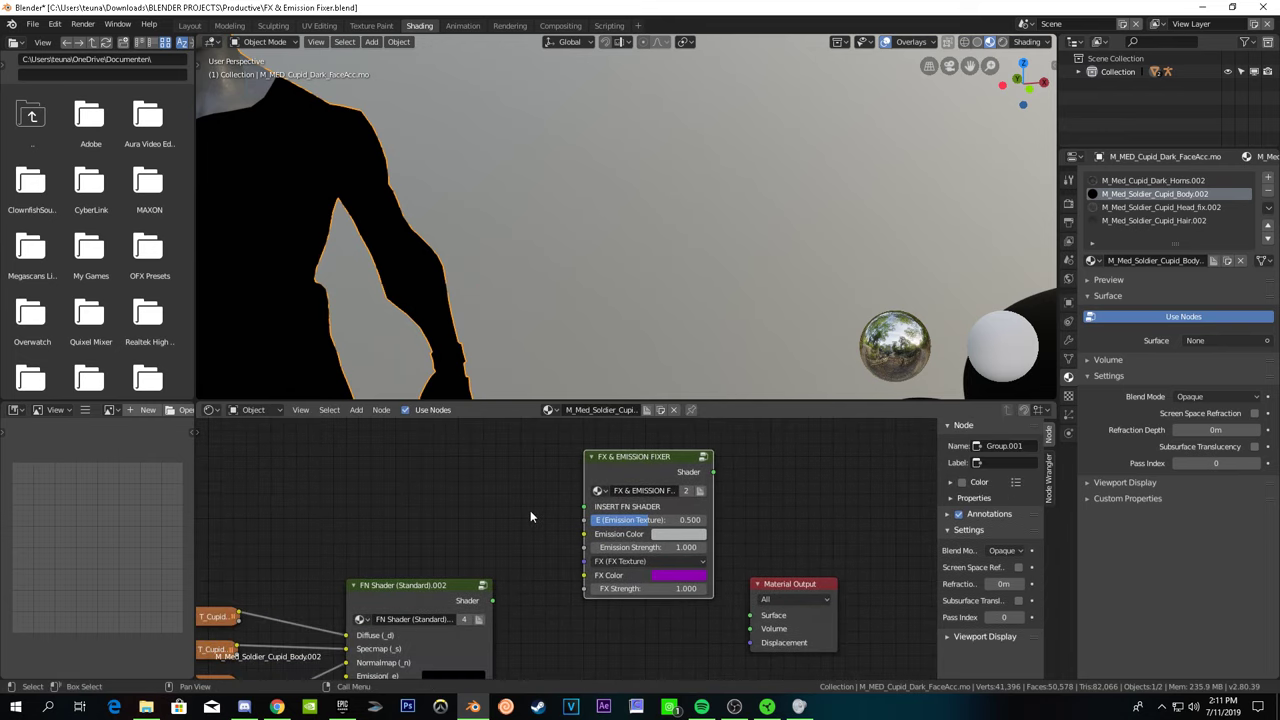
{"action": "key", "text": "g"}
- Enter the Fixer group to review its Mix, Emission and Add Shader nodes, then exit
{"action": "left_click", "coordinate": [524, 535]}
{"action": "key", "text": "Tab"}
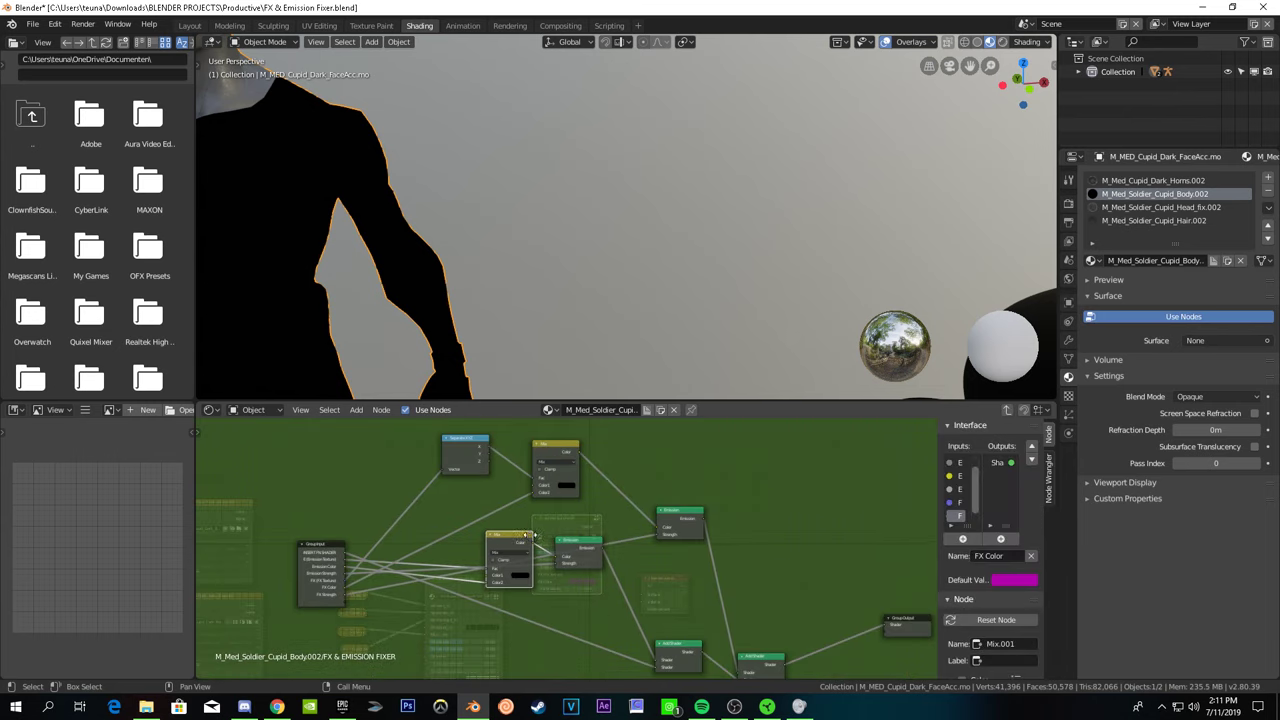
{"action": "middle_click_drag", "start_coordinate": [527, 535], "coordinate": [526, 580]}
{"action": "scroll", "coordinate": [526, 580], "scroll_direction": "up", "scroll_amount": 4}
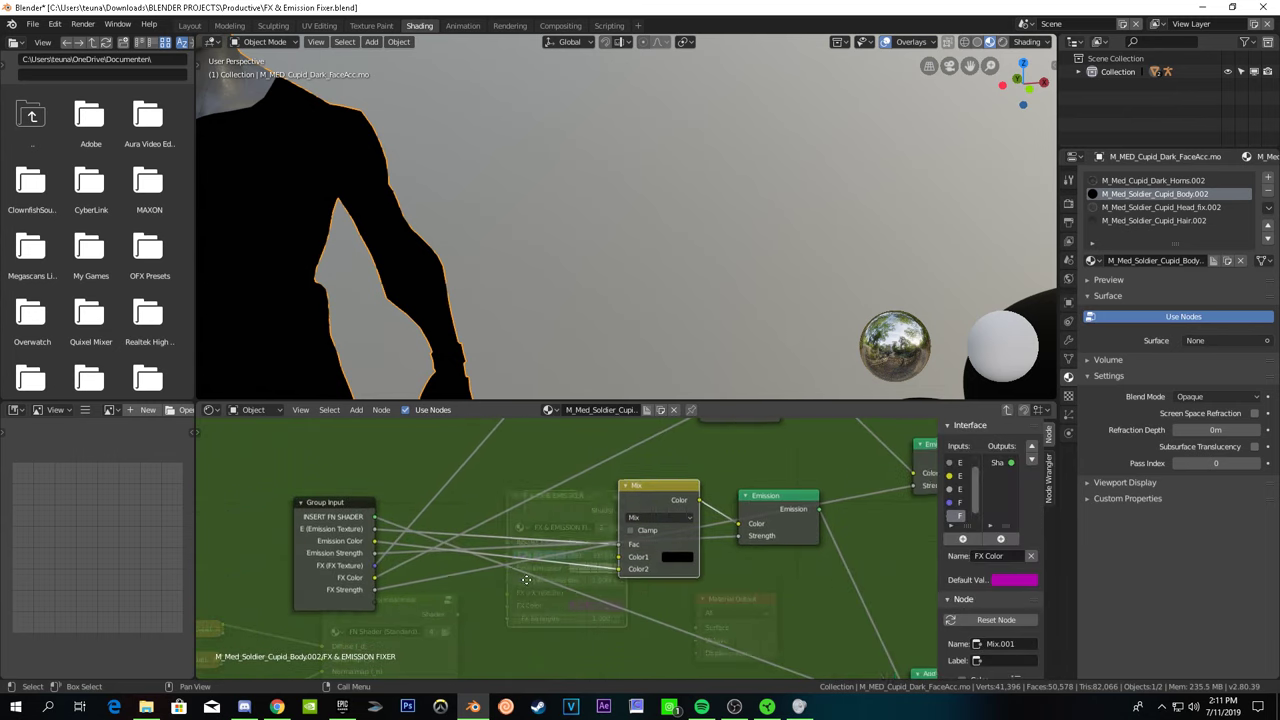
{"action": "mouse_move", "coordinate": [509, 486]}
{"action": "middle_mouse_down"}
{"action": "mouse_move", "coordinate": [345, 503]}
{"action": "mouse_move", "coordinate": [531, 531]}
{"action": "middle_mouse_up"}
{"action": "scroll", "coordinate": [340, 505], "scroll_direction": "down", "scroll_amount": 2}
{"action": "key", "text": "Tab"}
- Select the body FX texture node and drag its Color toward the Fixer group
{"action": "scroll", "coordinate": [626, 563], "scroll_direction": "up", "scroll_amount": 1}
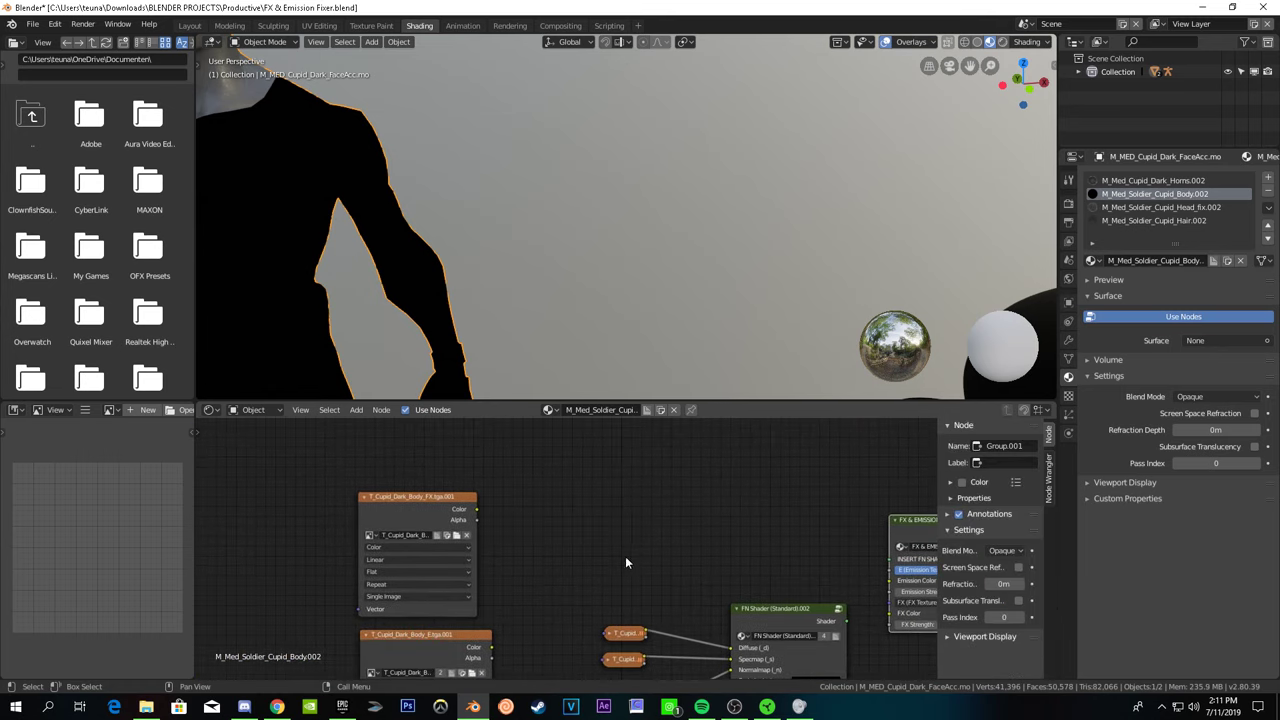
{"action": "scroll", "coordinate": [626, 563], "scroll_direction": "up", "scroll_amount": 1}
{"action": "mouse_move", "coordinate": [614, 560]}
{"action": "middle_mouse_down"}
{"action": "mouse_move", "coordinate": [320, 505]}
{"action": "mouse_move", "coordinate": [305, 477]}
{"action": "middle_mouse_up"}
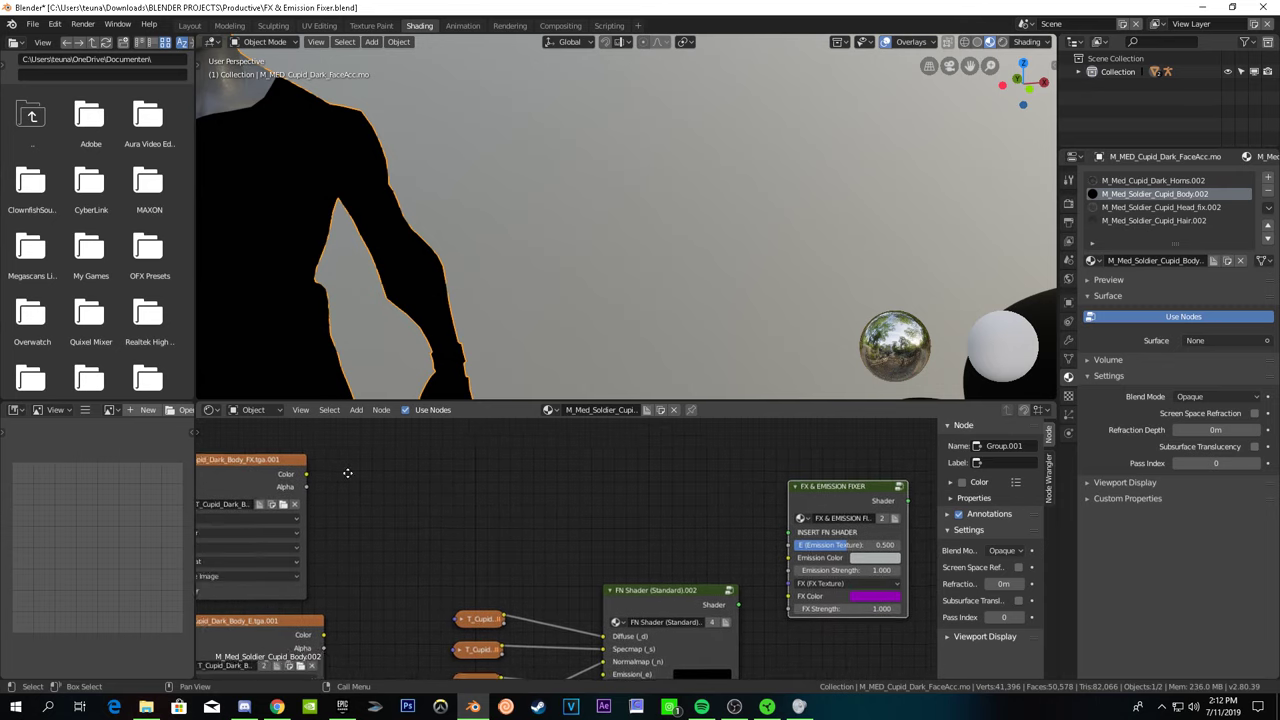
{"action": "middle_click_drag", "start_coordinate": [298, 479], "coordinate": [281, 463]}
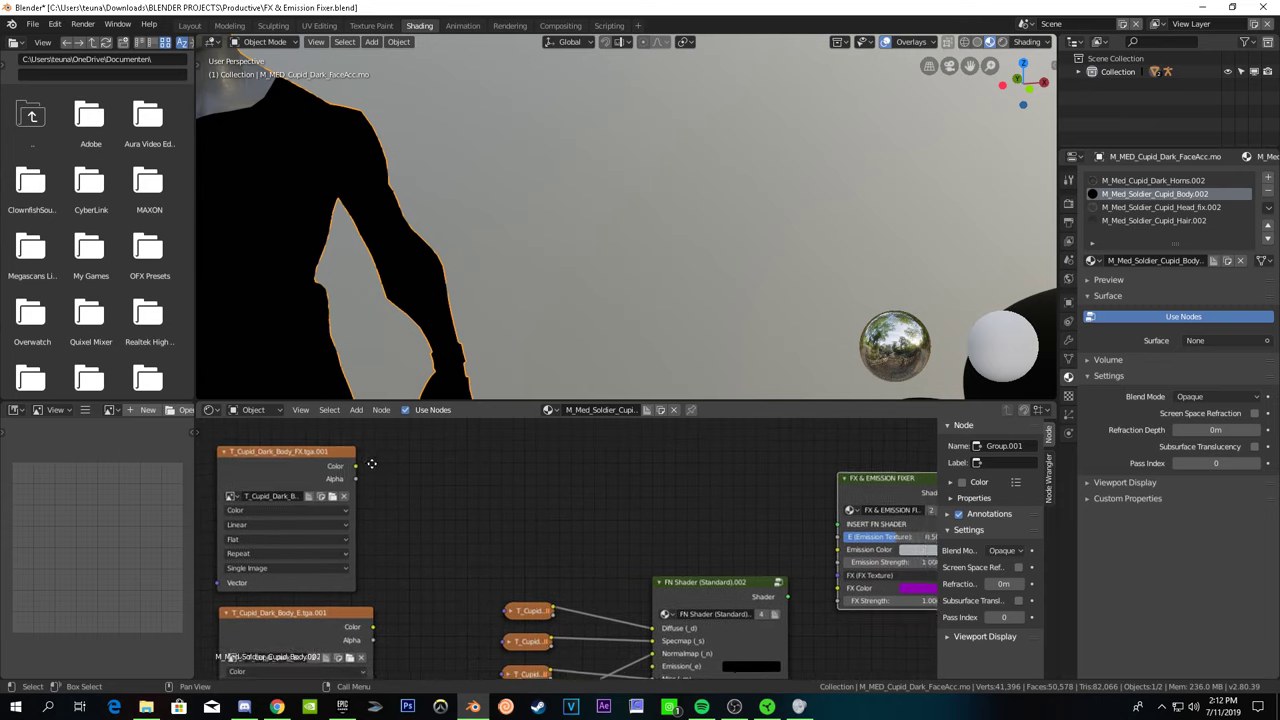
{"action": "left_click", "coordinate": [285, 467]}
{"action": "left_click_drag", "start_coordinate": [283, 462], "coordinate": [354, 491]}
{"action": "mouse_move", "coordinate": [240, 450]}
{"action": "middle_mouse_down"}
{"action": "mouse_move", "coordinate": [425, 454]}
{"action": "mouse_move", "coordinate": [479, 471]}
{"action": "mouse_move", "coordinate": [408, 488]}
{"action": "middle_mouse_up"}
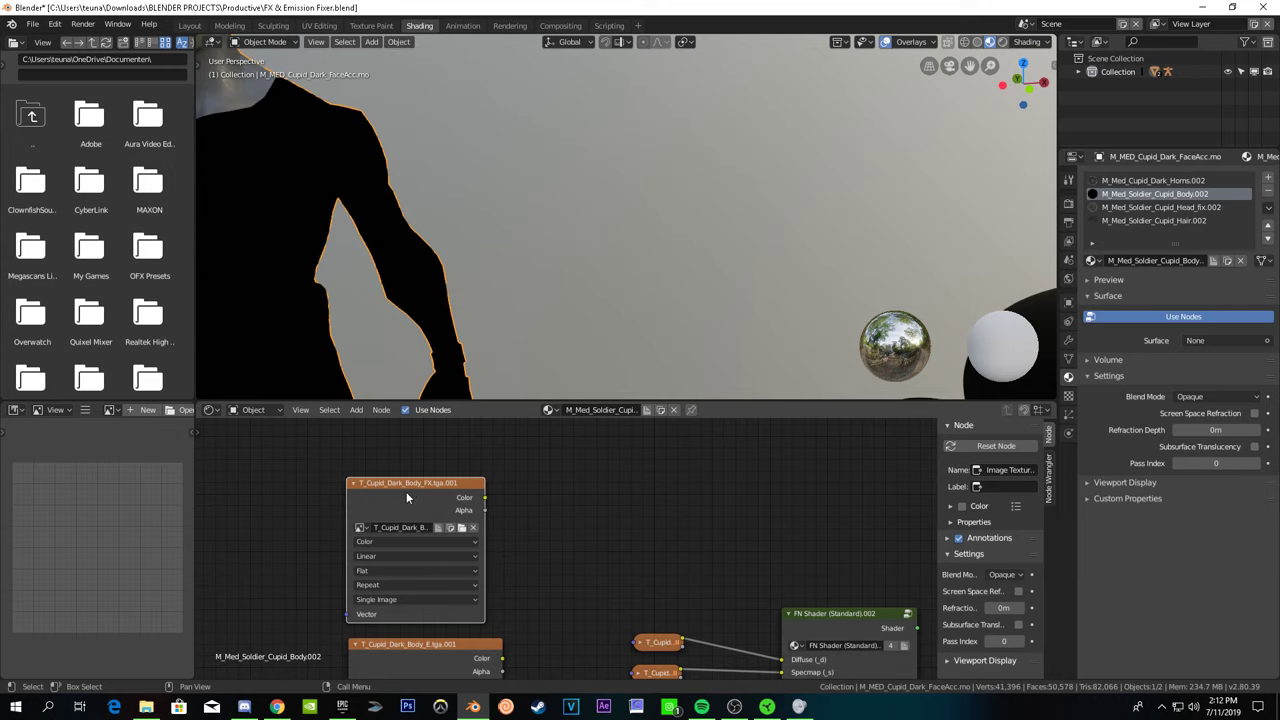
- Preview the FX texture on the body as a green glow with Node Wrangler
{"action": "middle_click_drag", "start_coordinate": [608, 537], "coordinate": [451, 482]}
{"action": "mouse_move", "coordinate": [430, 295]}
{"action": "middle_mouse_down"}
{"action": "mouse_move", "coordinate": [449, 285]}
{"action": "mouse_move", "coordinate": [422, 295]}
{"action": "middle_mouse_up"}
{"action": "middle_click_drag", "start_coordinate": [406, 504], "coordinate": [585, 545]}
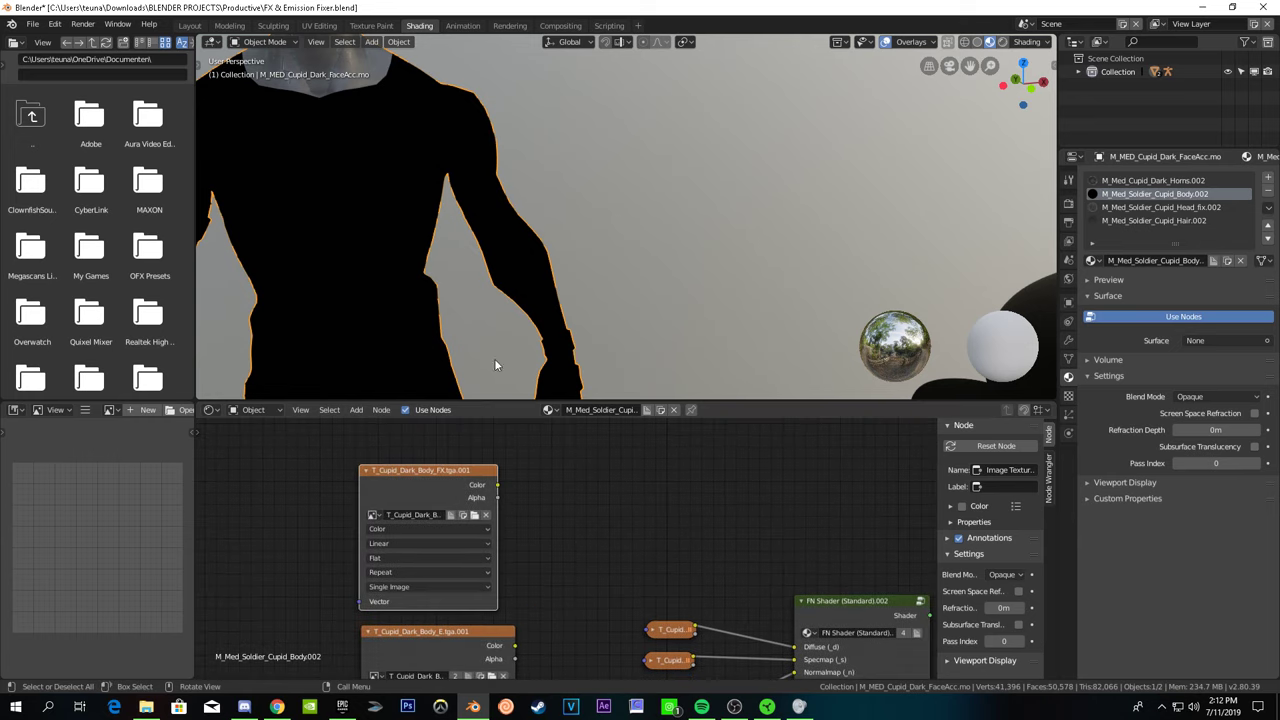
{"action": "left_click", "coordinate": [414, 469], "text": "ctrl+shift"}
{"action": "mouse_move", "coordinate": [412, 380]}
{"action": "middle_mouse_down"}
{"action": "mouse_move", "coordinate": [427, 310]}
{"action": "mouse_move", "coordinate": [450, 312]}
{"action": "middle_mouse_up"}
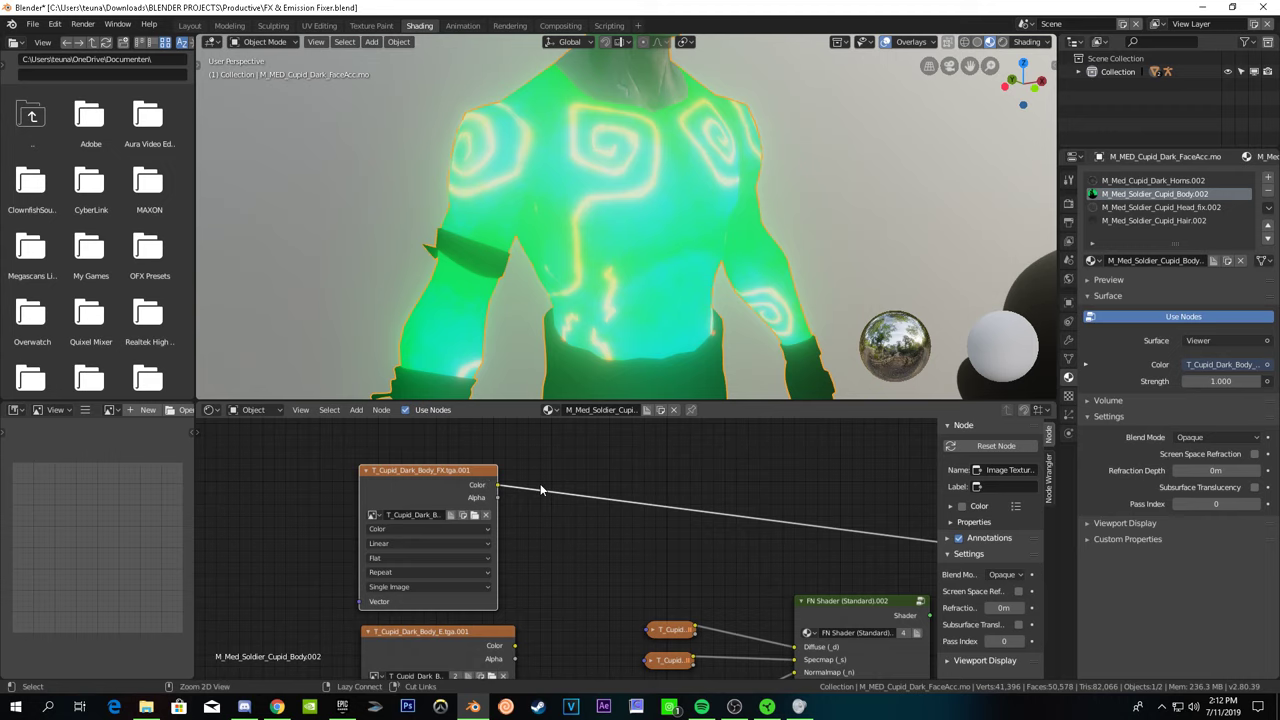
- Cut the preview link so the body has no surface shader again
{"action": "right_click_drag", "start_coordinate": [540, 490], "coordinate": [548, 502], "text": "ctrl"}
{"action": "middle_click_drag", "start_coordinate": [595, 341], "coordinate": [559, 340]}
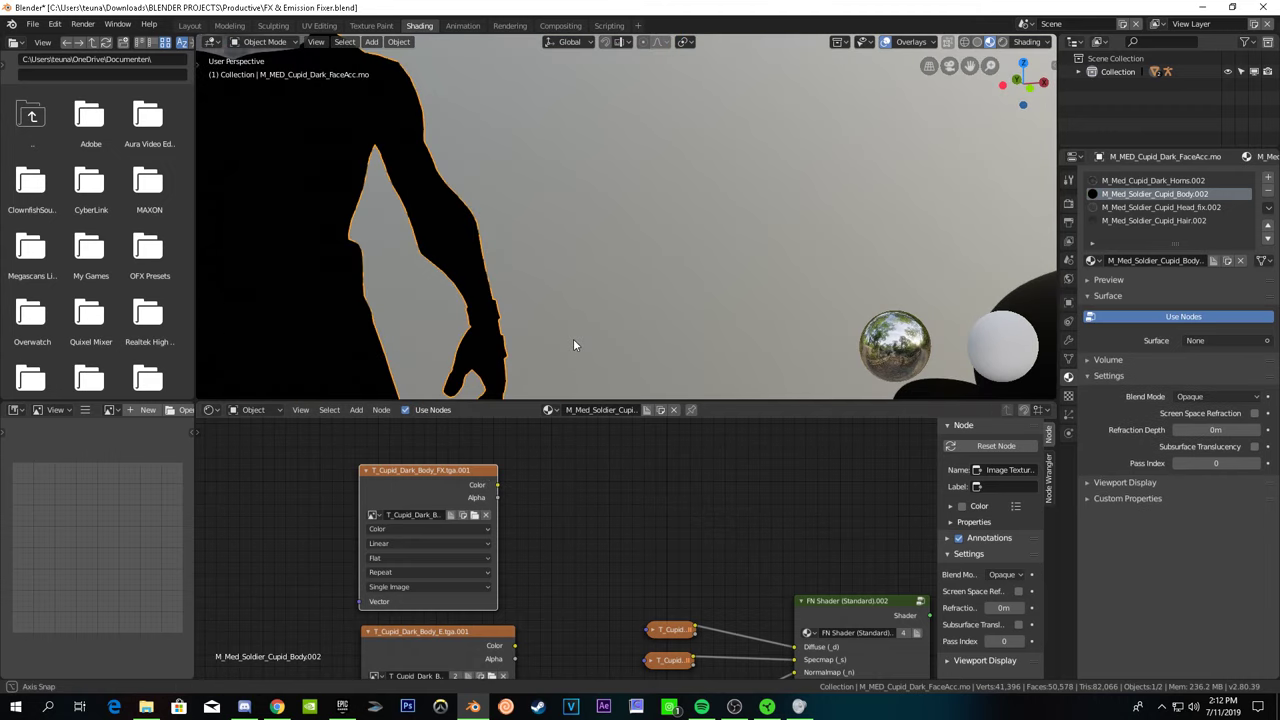
{"action": "middle_click_drag", "start_coordinate": [573, 345], "coordinate": [600, 340]}
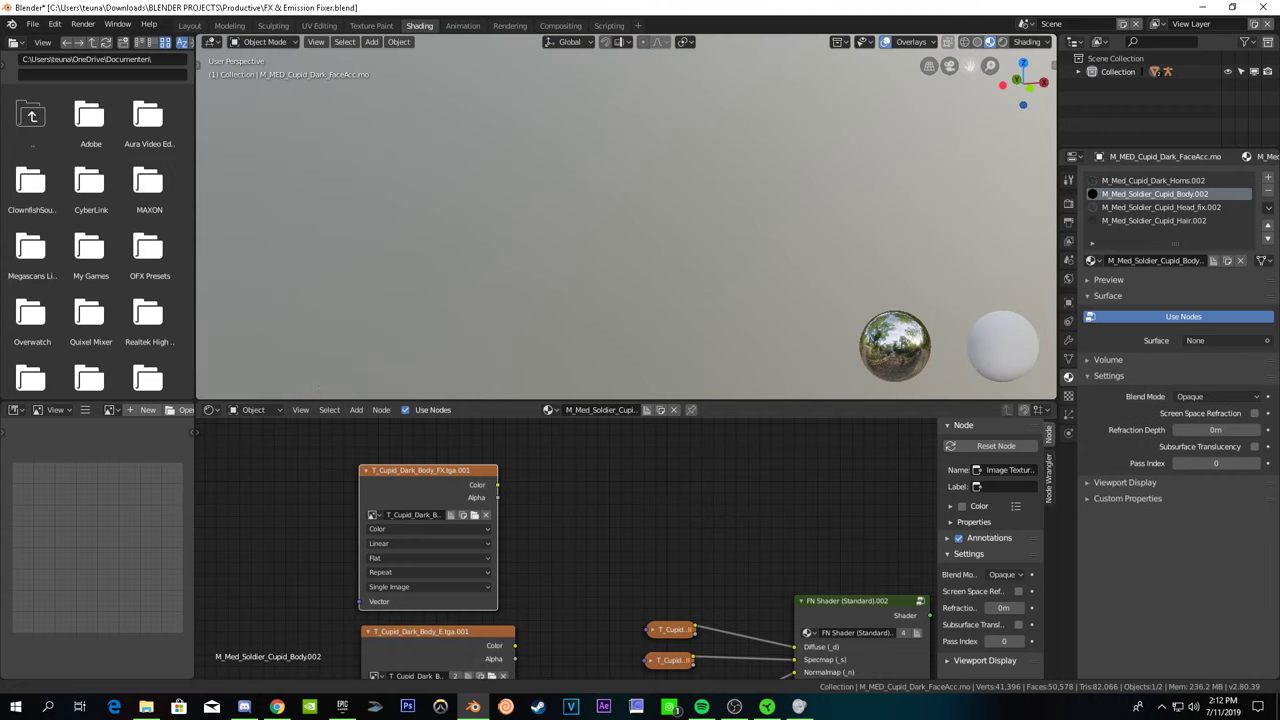
{"action": "mouse_move", "coordinate": [749, 210]}
{"action": "middle_mouse_down"}
{"action": "mouse_move", "coordinate": [650, 197]}
{"action": "mouse_move", "coordinate": [630, 260]}
{"action": "middle_mouse_up"}
{"action": "middle_click_drag", "start_coordinate": [609, 491], "coordinate": [420, 520]}
{"action": "left_click_drag", "start_coordinate": [287, 455], "coordinate": [434, 497]}
- Plug the FN Shader output into the Fixer's Insert FN Shader socket
{"action": "middle_click_drag", "start_coordinate": [434, 497], "coordinate": [293, 484]}
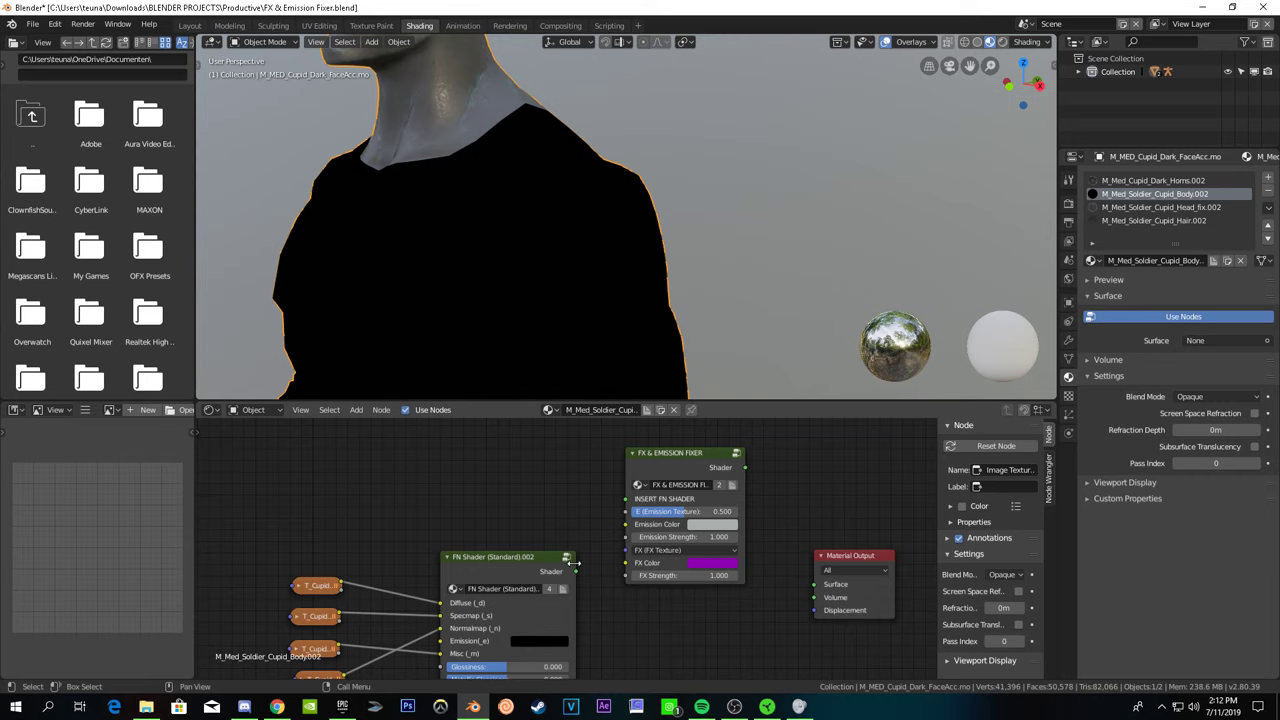
{"action": "left_click_drag", "start_coordinate": [572, 570], "coordinate": [627, 498]}
{"action": "middle_click_drag", "start_coordinate": [758, 531], "coordinate": [640, 538]}
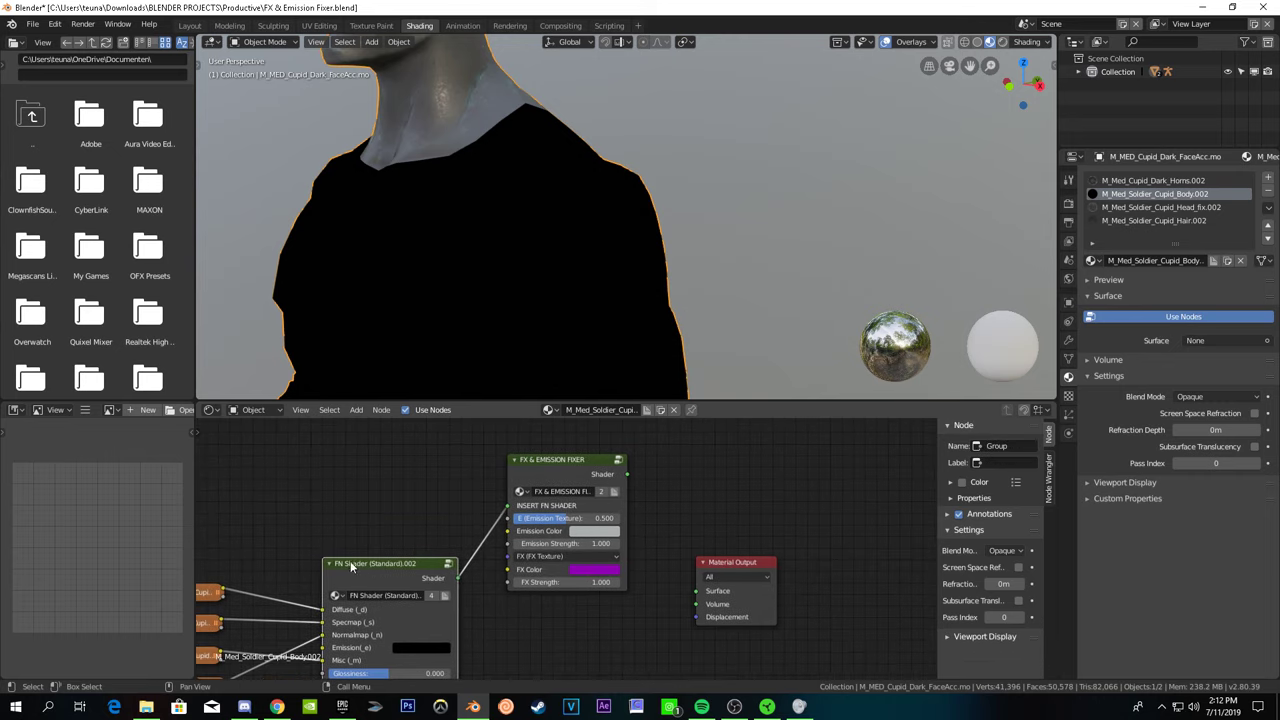
{"action": "middle_click_drag", "start_coordinate": [640, 506], "coordinate": [522, 514]}
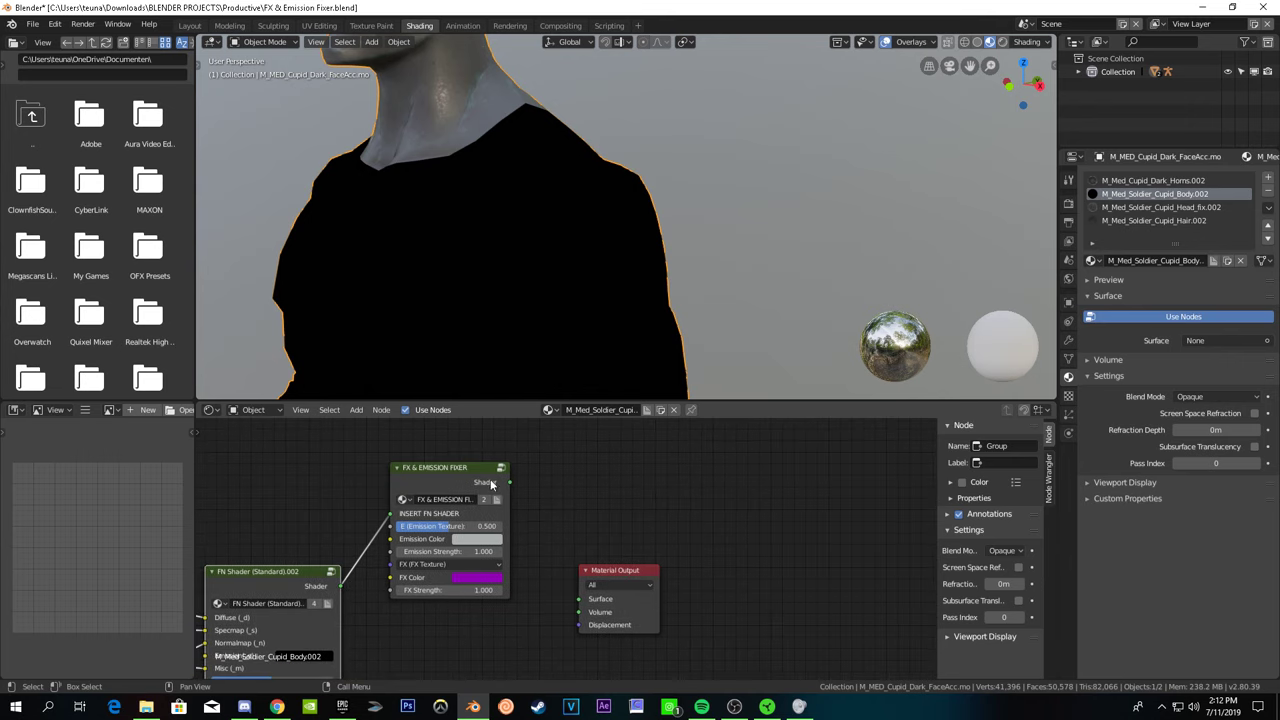
{"action": "mouse_move", "coordinate": [472, 475]}
{"action": "left_mouse_down"}
{"action": "mouse_move", "coordinate": [483, 546]}
{"action": "mouse_move", "coordinate": [578, 597]}
{"action": "left_mouse_up"}
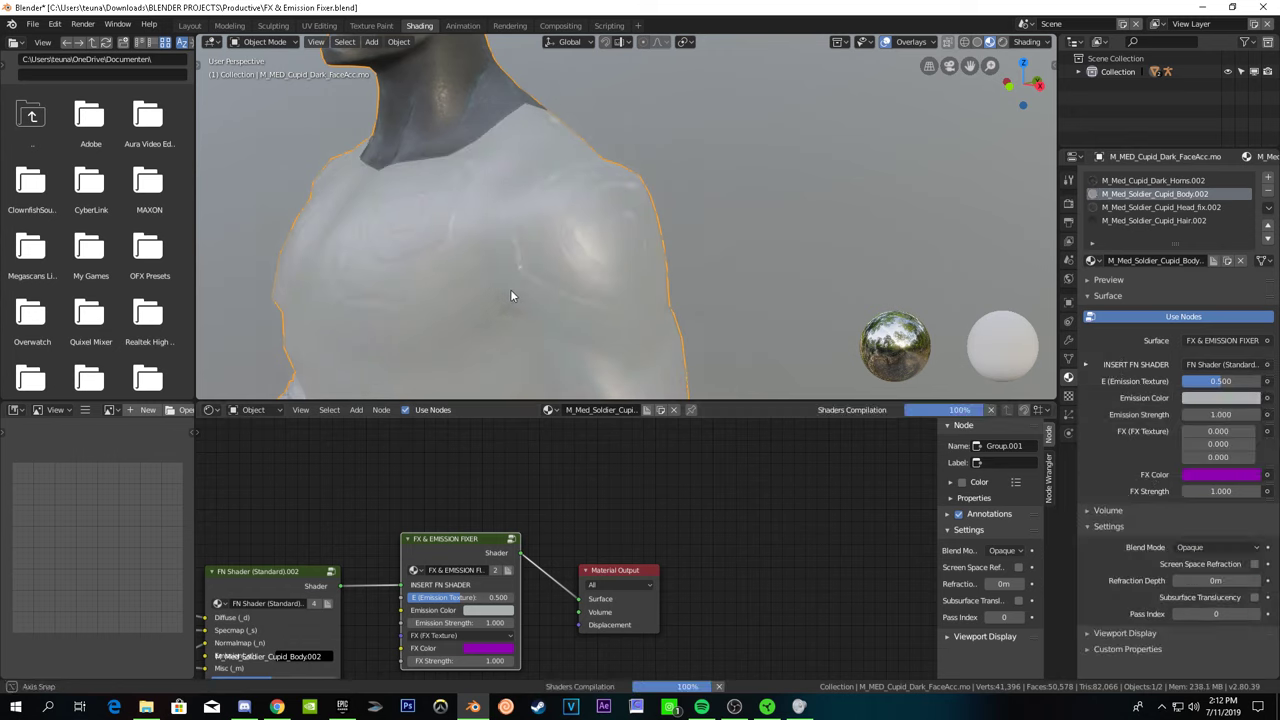
- Connect the Fixer group's Shader output to the Material Output Surface
{"action": "middle_click_drag", "start_coordinate": [510, 289], "coordinate": [456, 297]}
{"action": "scroll", "coordinate": [456, 297], "scroll_direction": "up", "scroll_amount": 5}
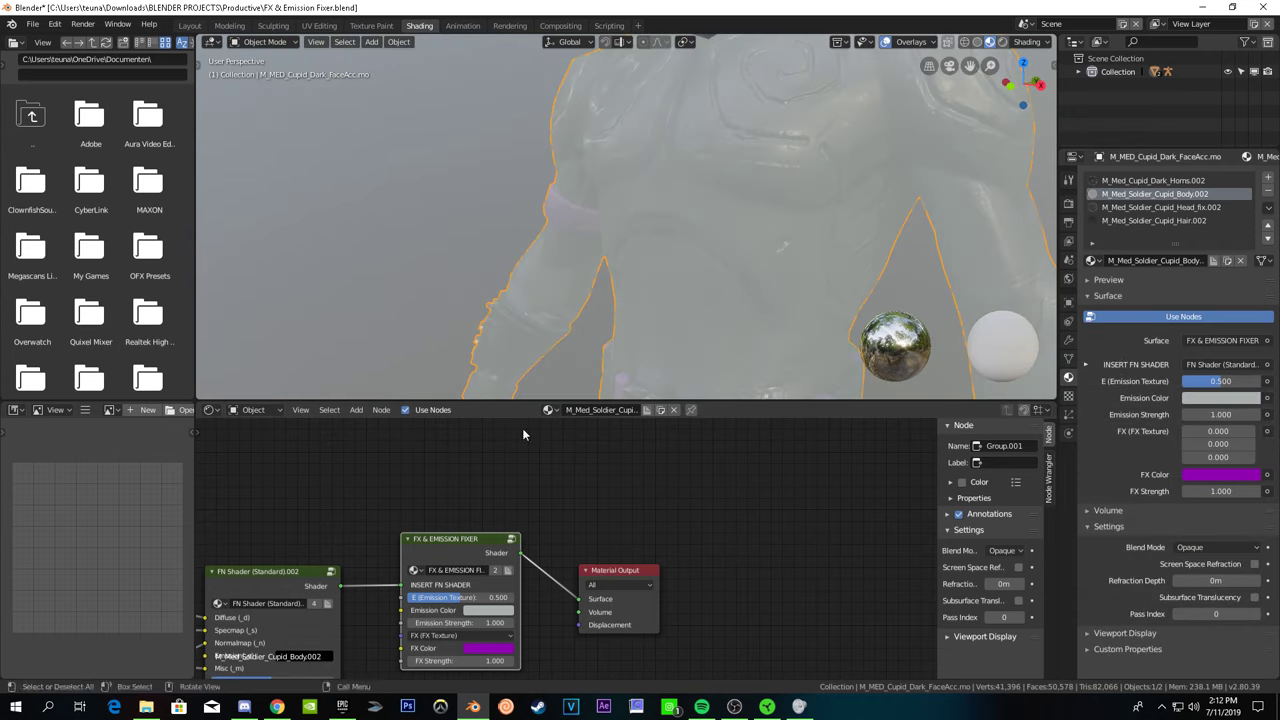
{"action": "scroll", "coordinate": [614, 225], "scroll_direction": "down", "scroll_amount": 3}
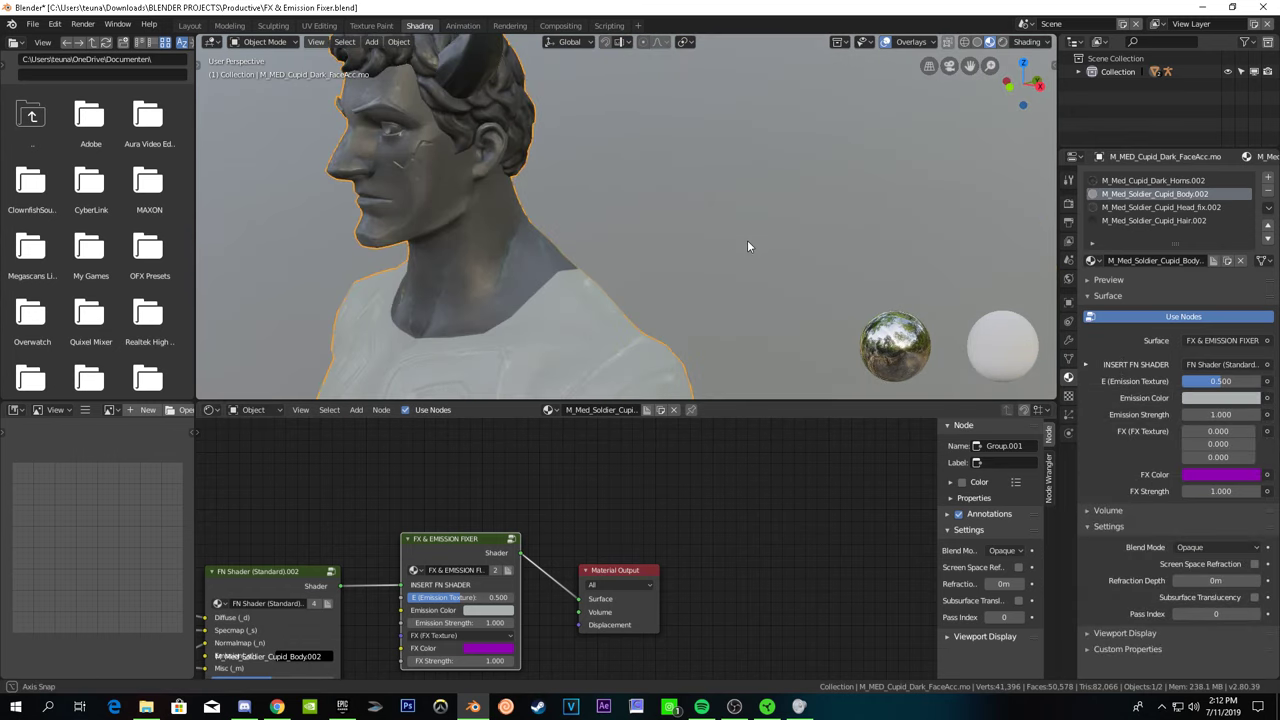
{"action": "middle_click_drag", "start_coordinate": [400, 561], "coordinate": [700, 537]}
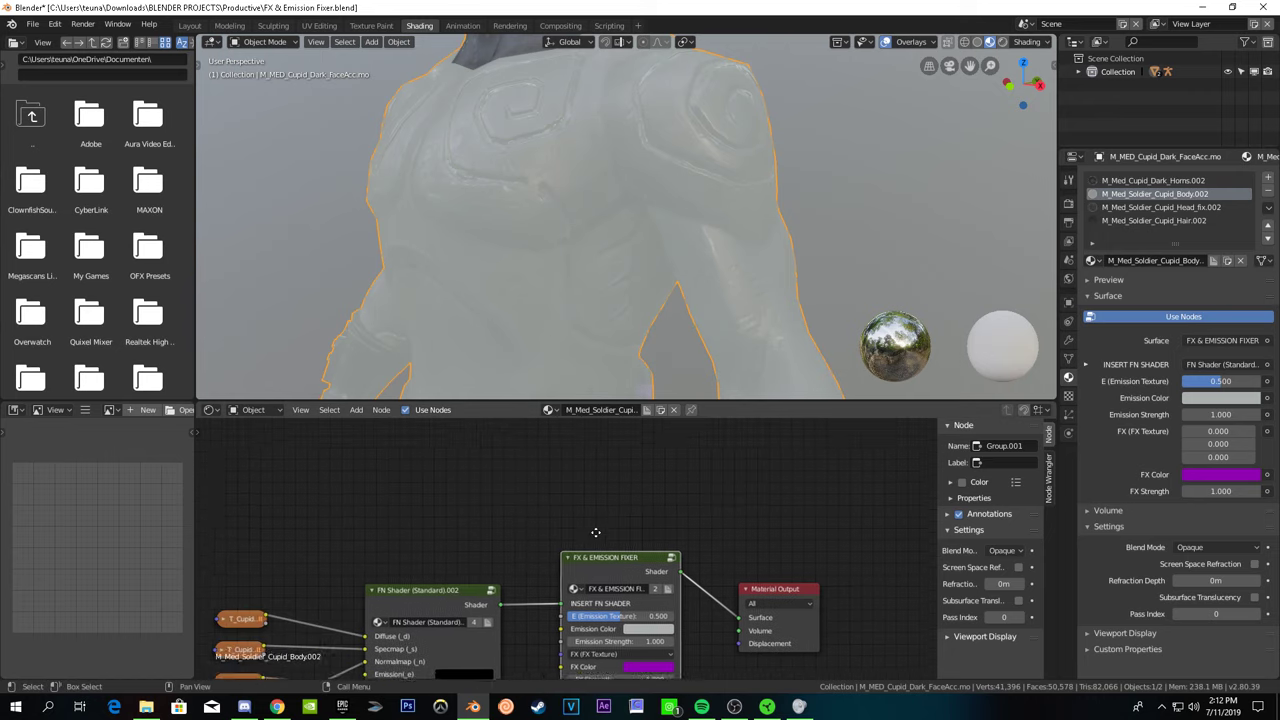
{"action": "scroll", "coordinate": [700, 537], "scroll_direction": "down", "scroll_amount": 2}
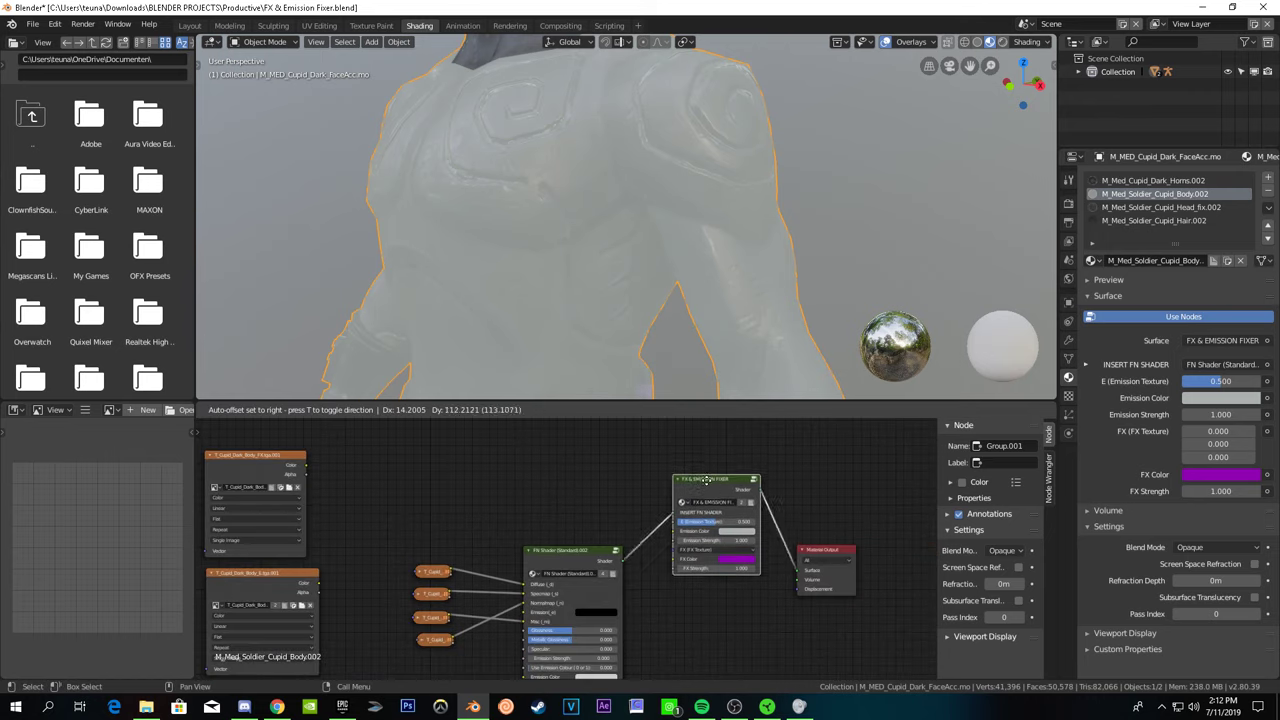
{"action": "scroll", "coordinate": [695, 515], "scroll_direction": "up", "scroll_amount": 3}
{"action": "middle_click_drag", "start_coordinate": [687, 503], "coordinate": [524, 493]}
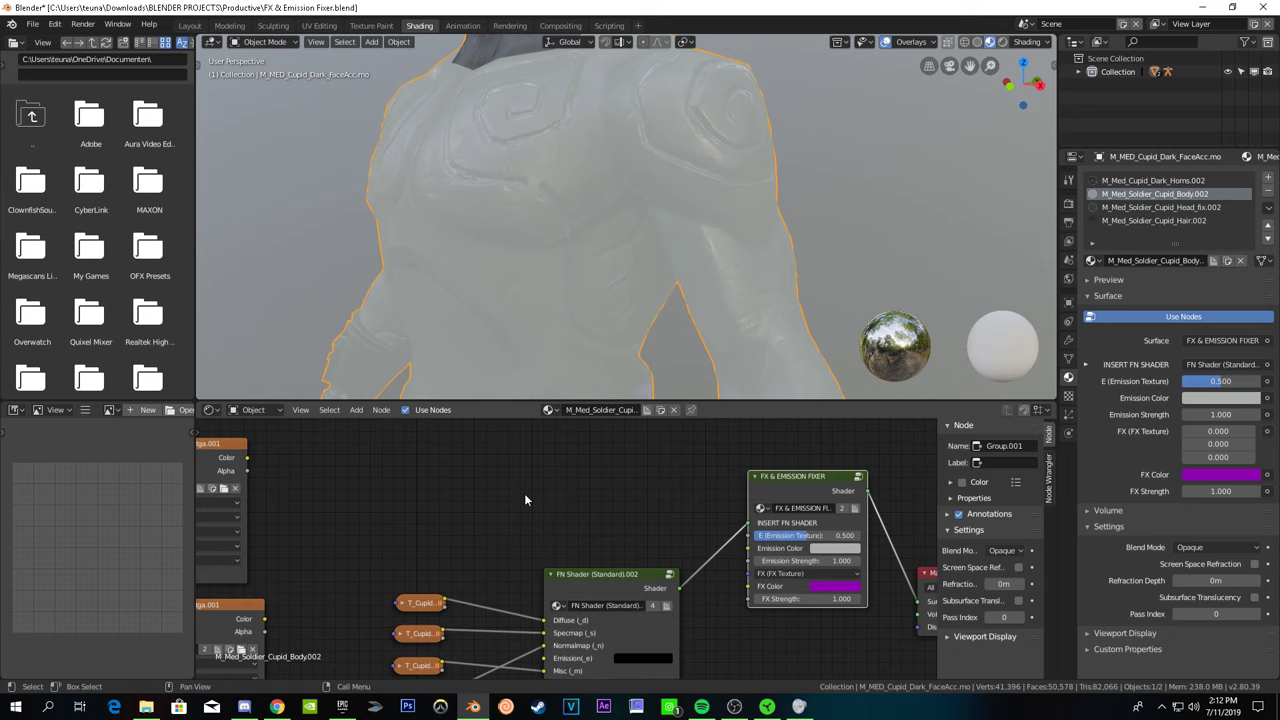
{"action": "left_click_drag", "start_coordinate": [250, 460], "coordinate": [552, 492]}
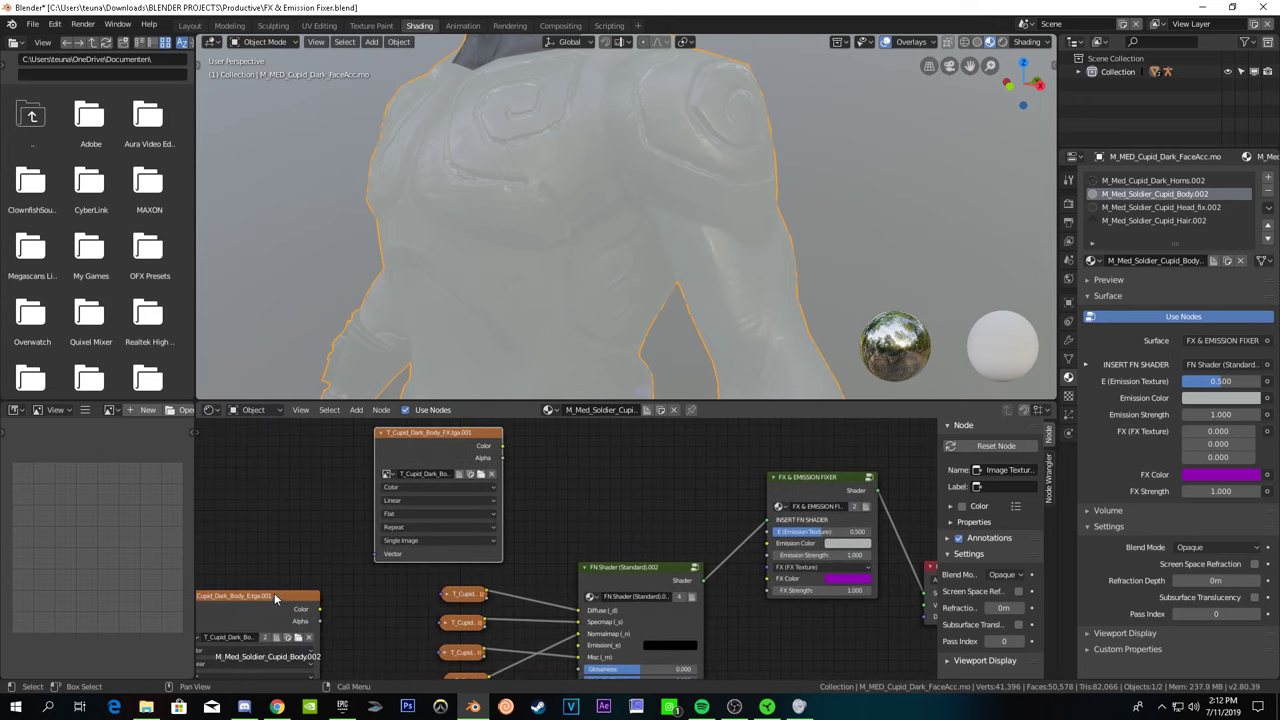
- Link the body FX texture's Color into the Fixer's FX Texture input so the chest spirals glow
{"action": "middle_click_drag", "start_coordinate": [600, 504], "coordinate": [462, 512]}
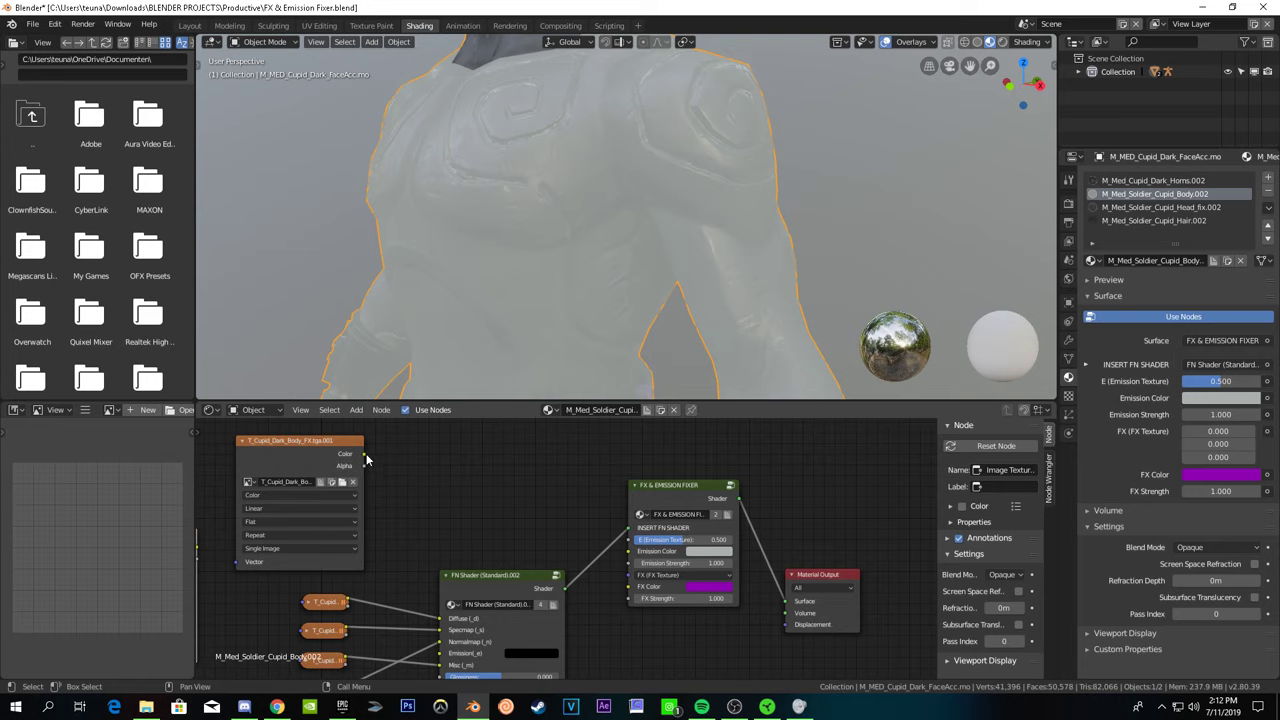
{"action": "left_click_drag", "start_coordinate": [363, 457], "coordinate": [385, 462]}
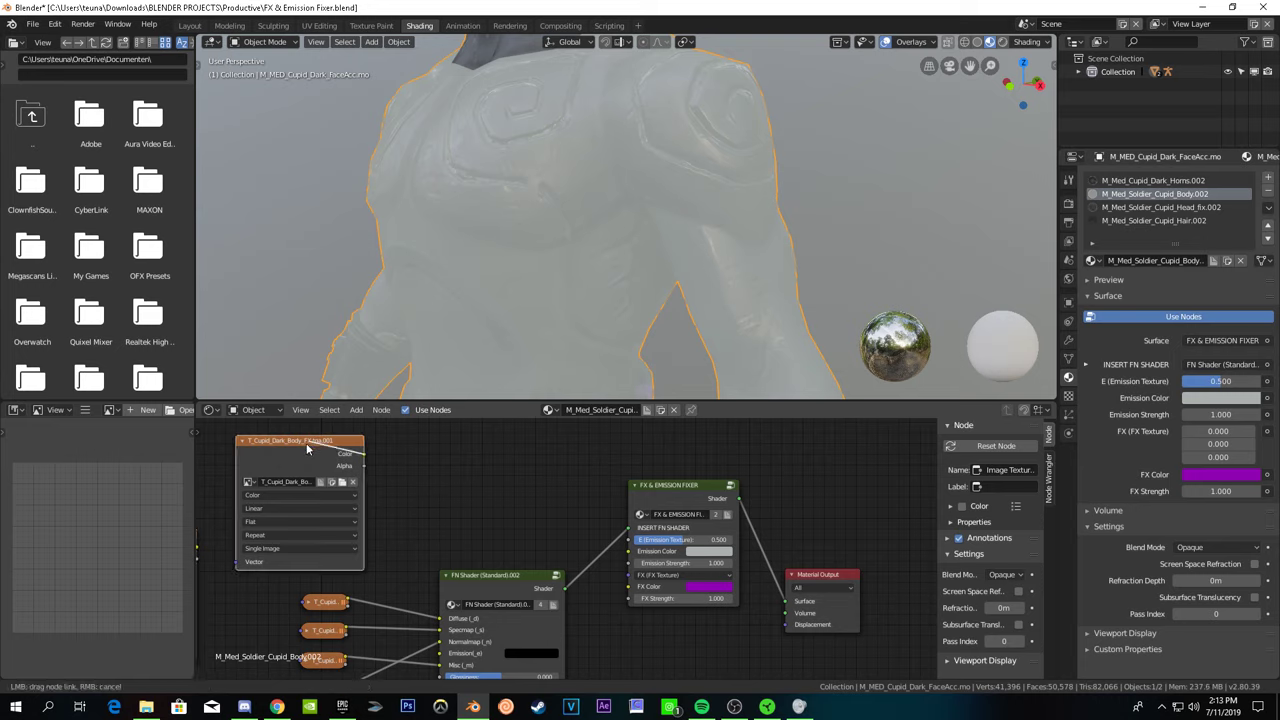
{"action": "left_click_drag", "start_coordinate": [306, 448], "coordinate": [477, 497]}
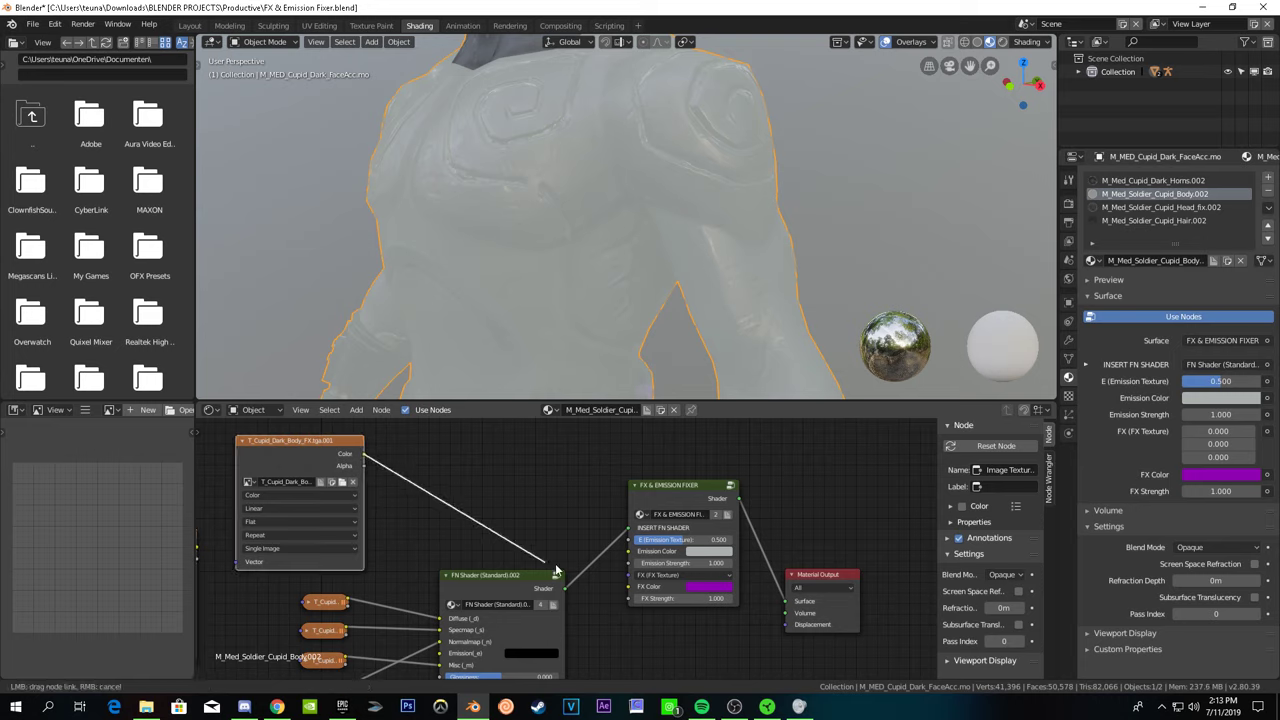
{"action": "left_click_drag", "start_coordinate": [493, 547], "coordinate": [630, 575]}
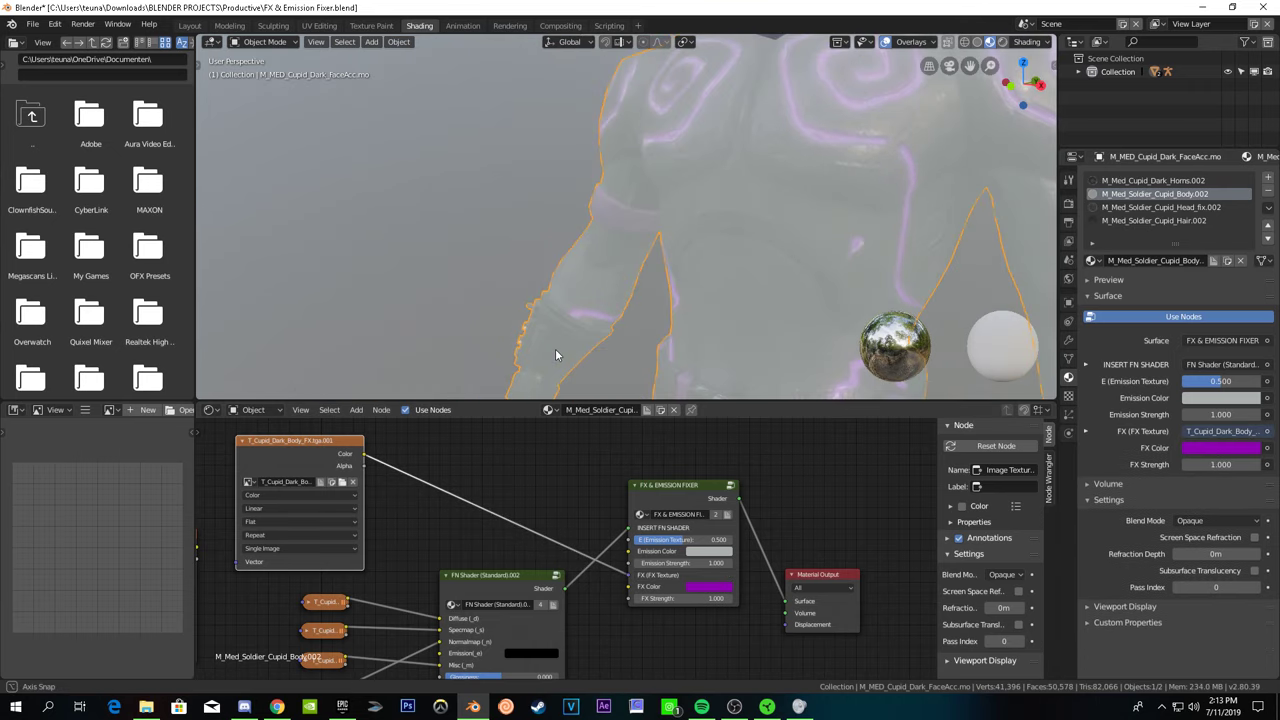
{"action": "mouse_move", "coordinate": [705, 288]}
{"action": "middle_mouse_down"}
{"action": "mouse_move", "coordinate": [524, 315]}
{"action": "mouse_move", "coordinate": [620, 321]}
{"action": "mouse_move", "coordinate": [685, 347]}
{"action": "middle_mouse_up"}
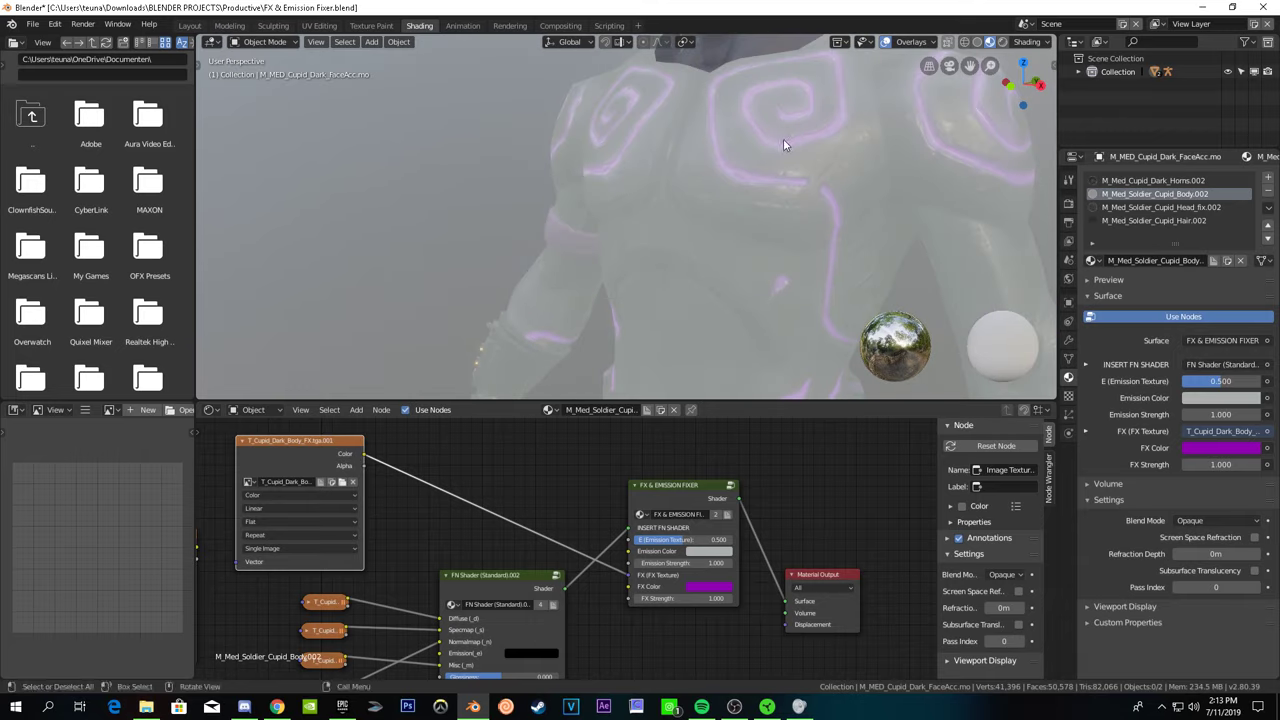
- Set the Fixer's Emission Color to black and compare with the Fallen Love Ranger reference
{"action": "middle_click_drag", "start_coordinate": [700, 500], "coordinate": [564, 514]}
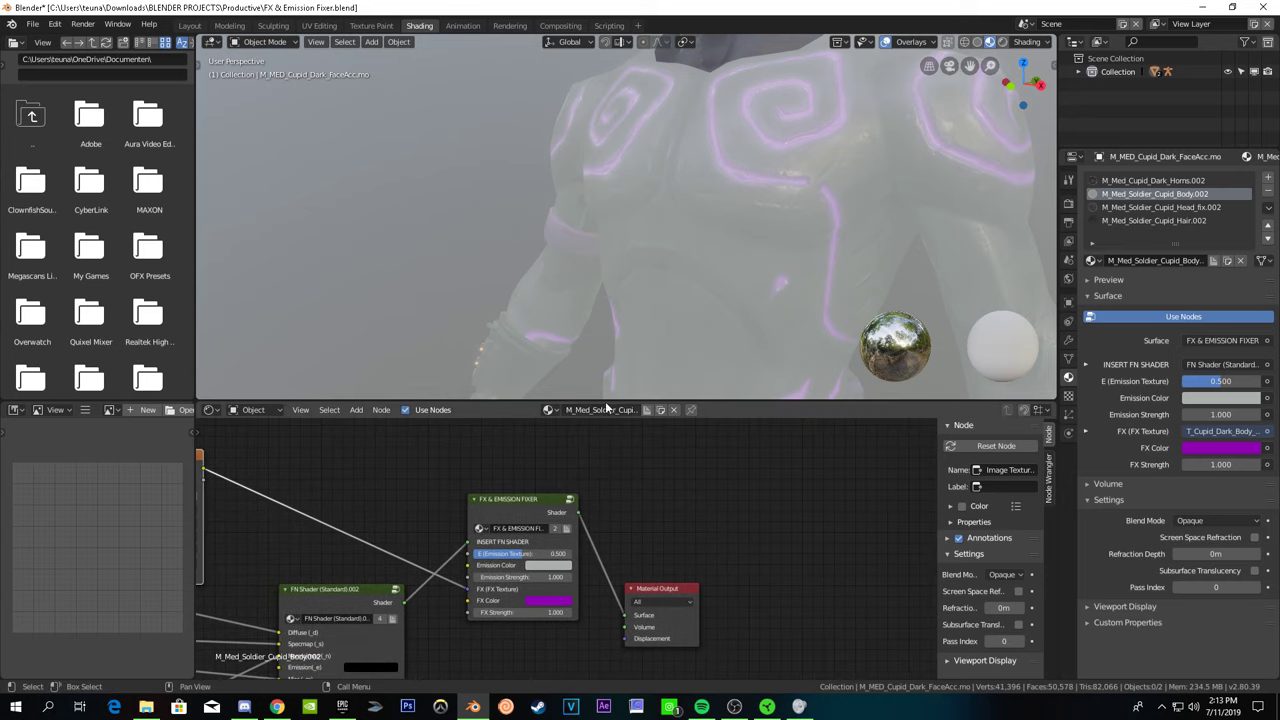
{"action": "mouse_move", "coordinate": [520, 566]}
{"action": "middle_mouse_down"}
{"action": "mouse_move", "coordinate": [527, 605]}
{"action": "mouse_move", "coordinate": [563, 645]}
{"action": "middle_mouse_up"}
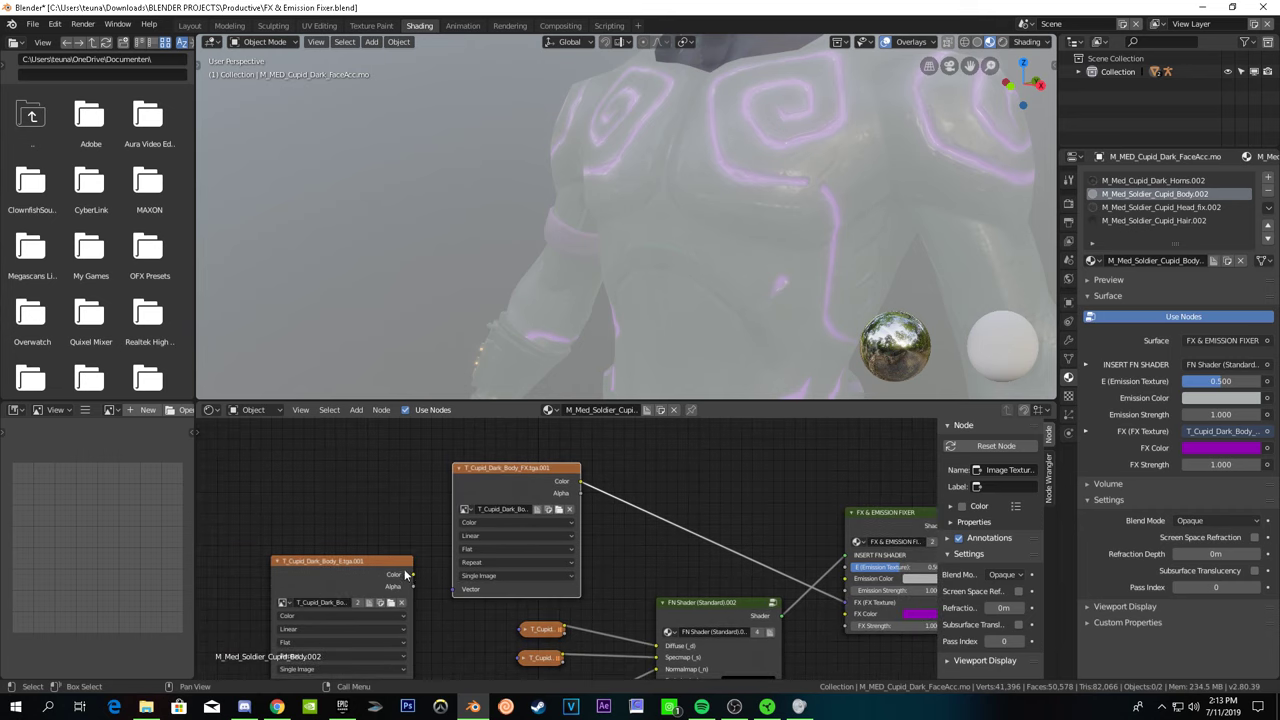
{"action": "middle_click_drag", "start_coordinate": [901, 568], "coordinate": [521, 572]}
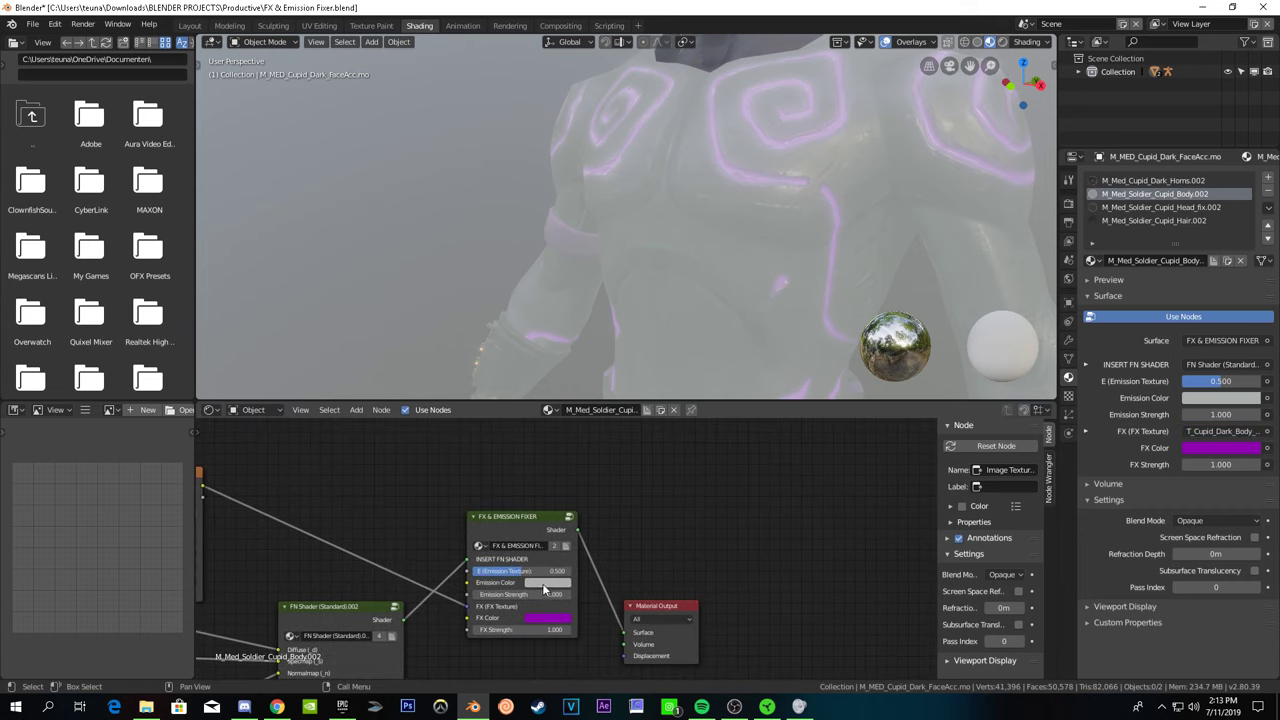
{"action": "left_click", "coordinate": [543, 583]}
{"action": "left_click_drag", "start_coordinate": [616, 476], "coordinate": [616, 508]}
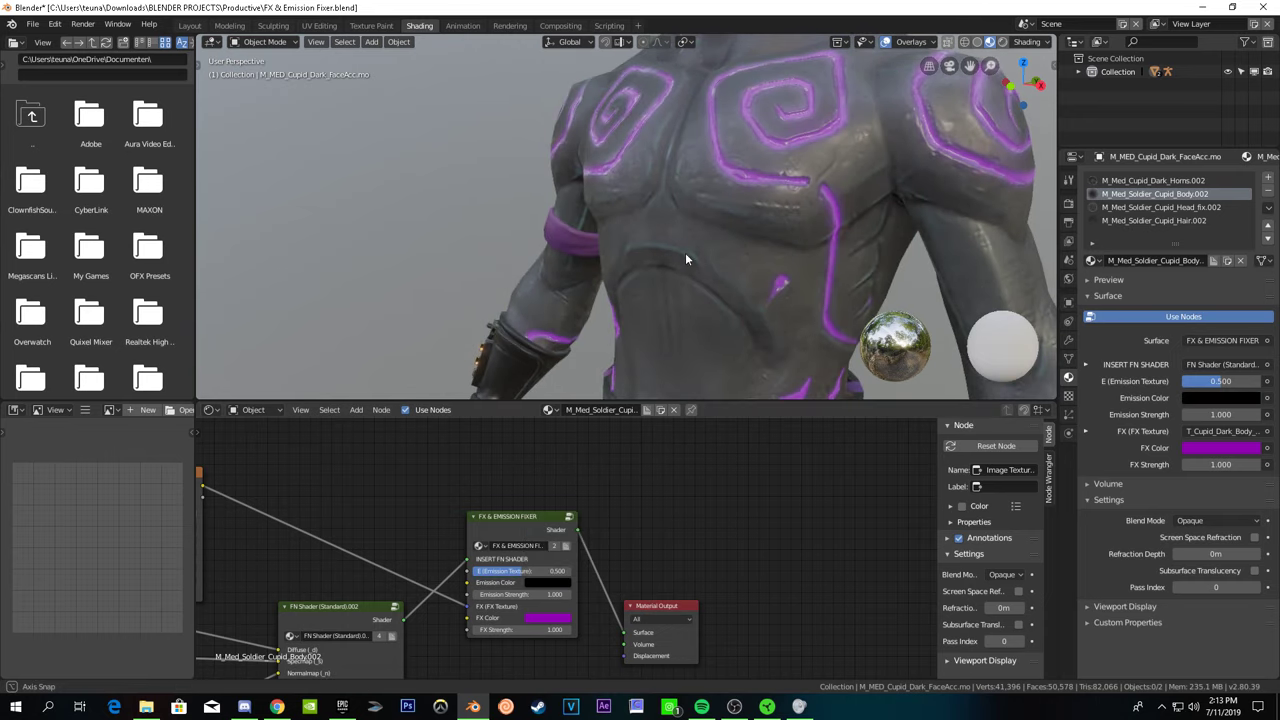
{"action": "mouse_move", "coordinate": [685, 252]}
{"action": "middle_mouse_down"}
{"action": "mouse_move", "coordinate": [676, 260]}
{"action": "mouse_move", "coordinate": [684, 250]}
{"action": "middle_mouse_up"}
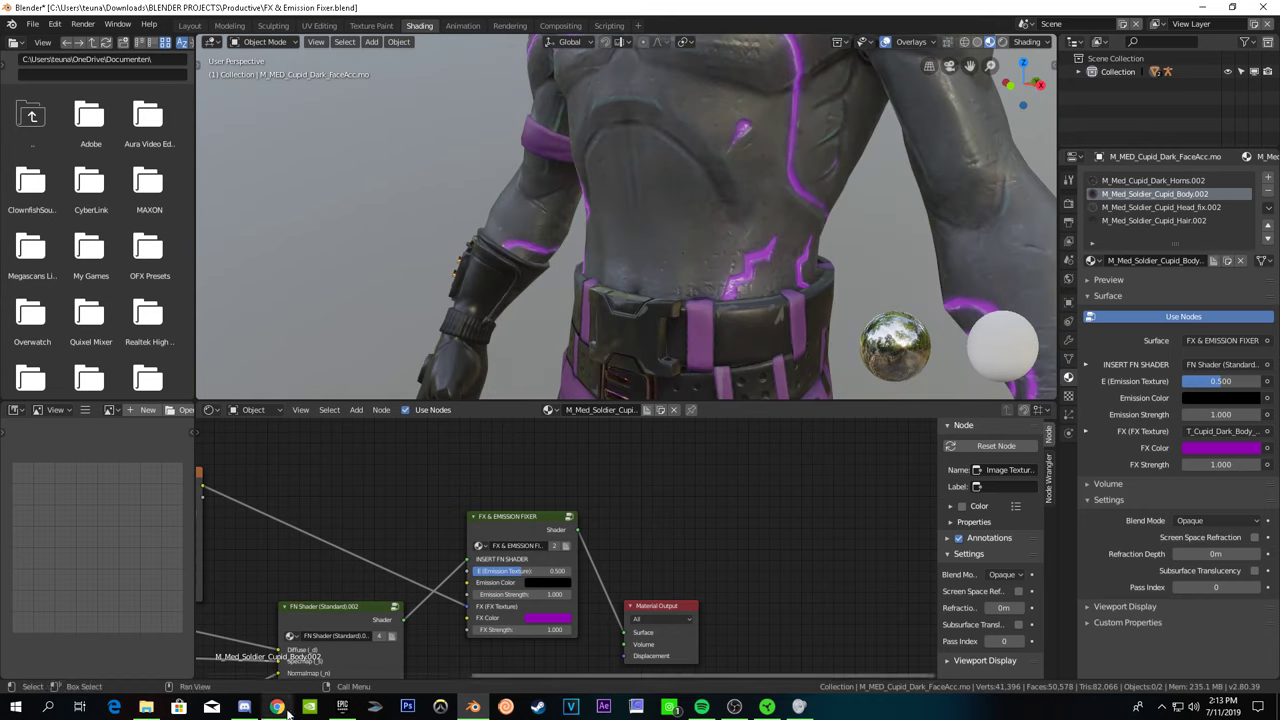
{"action": "left_click", "coordinate": [277, 707]}
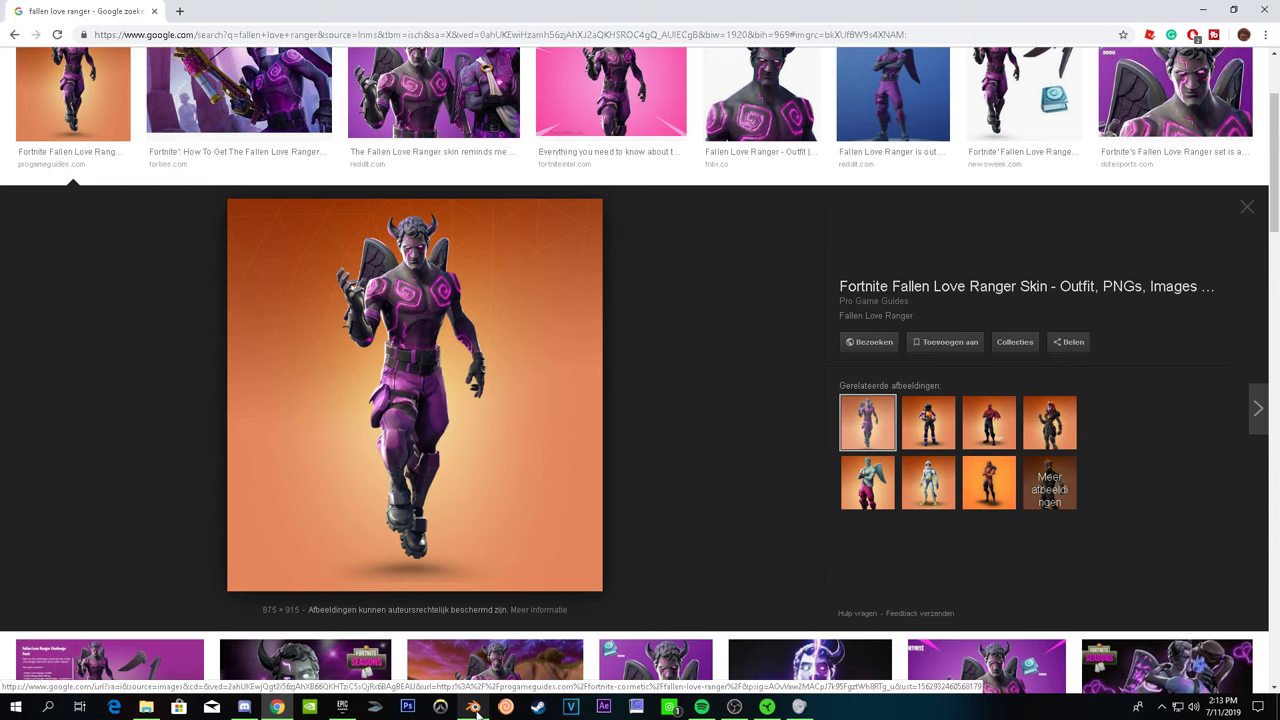
{"action": "left_click", "coordinate": [473, 707]}
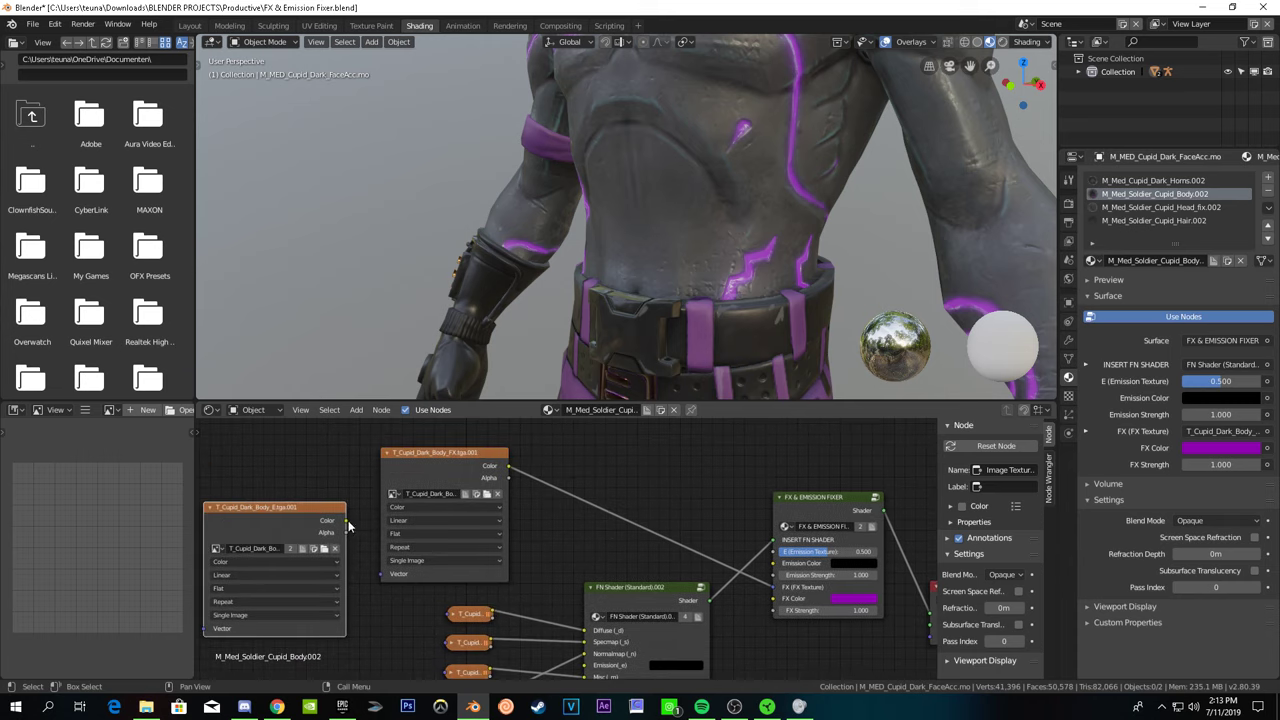
- Connect the body emission texture to the Fixer's Emission Texture input and zoom onto the chest
{"action": "left_click_drag", "start_coordinate": [347, 521], "coordinate": [777, 553]}
{"action": "middle_click_drag", "start_coordinate": [695, 380], "coordinate": [695, 359]}
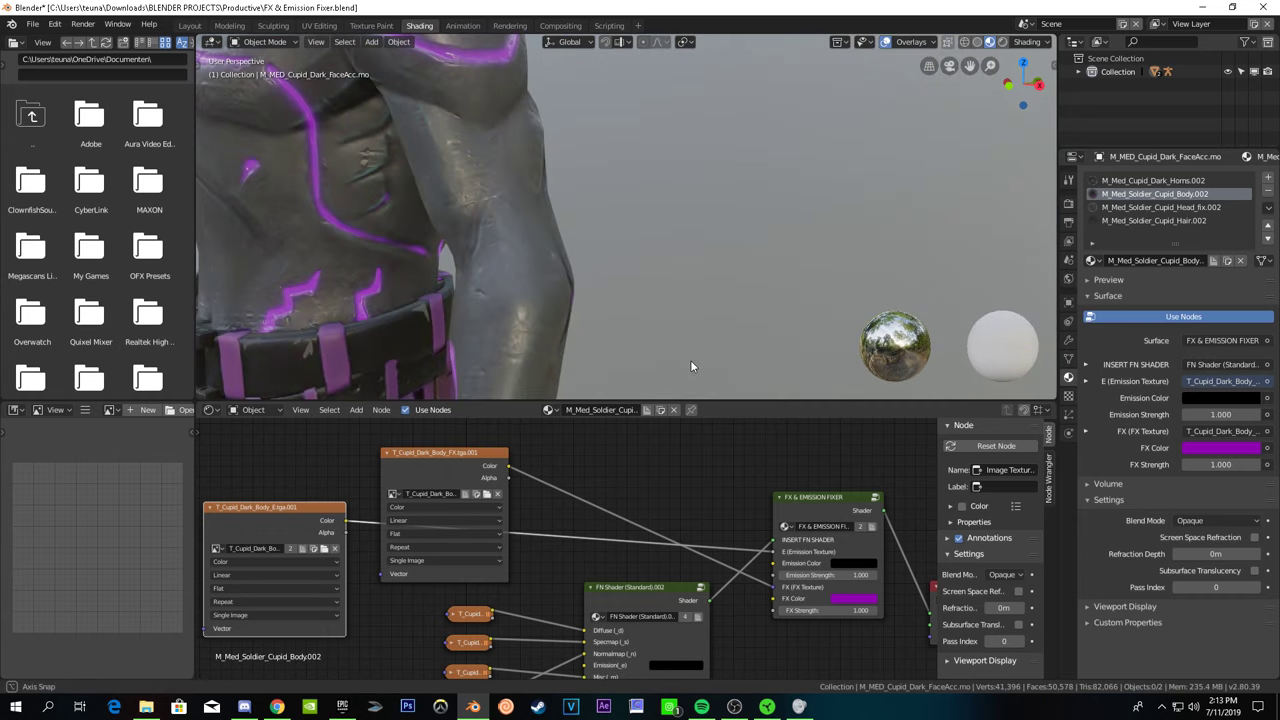
{"action": "scroll", "coordinate": [652, 541], "scroll_direction": "up", "scroll_amount": 1}
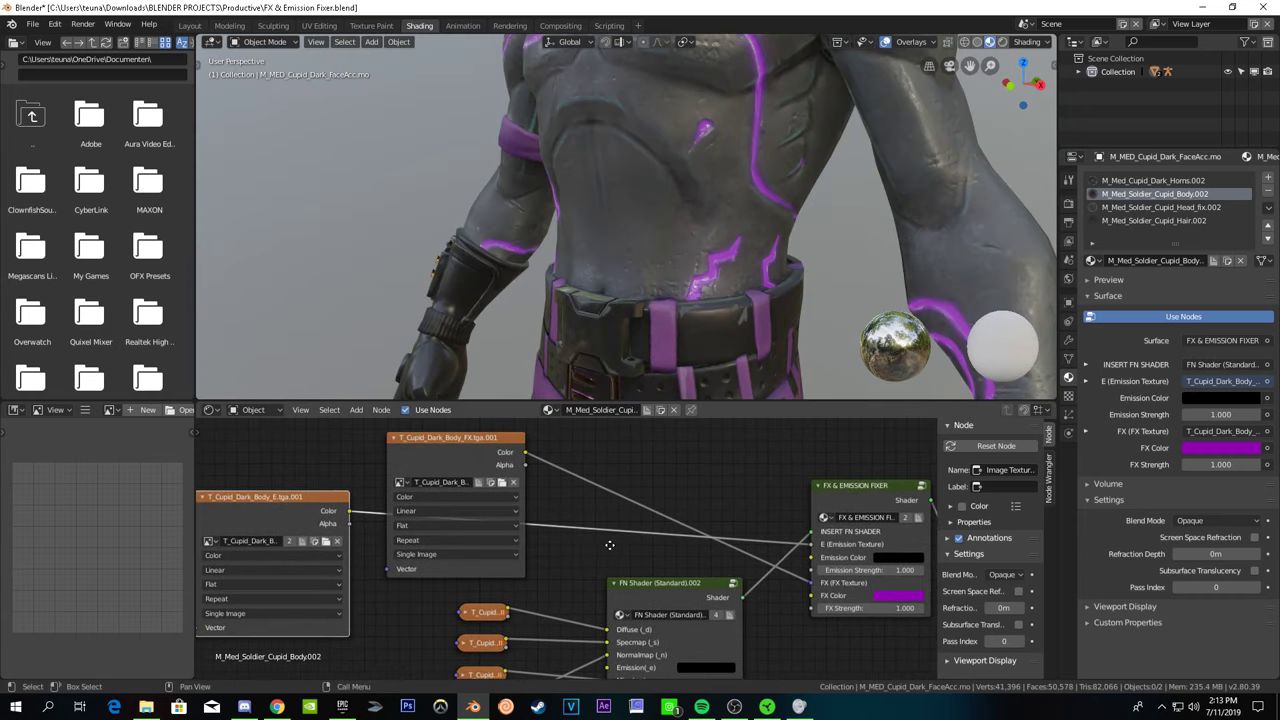
{"action": "middle_click_drag", "start_coordinate": [652, 541], "coordinate": [545, 524]}
{"action": "scroll", "coordinate": [545, 530], "scroll_direction": "up", "scroll_amount": 1}
{"action": "middle_click_drag", "start_coordinate": [612, 332], "coordinate": [720, 300]}
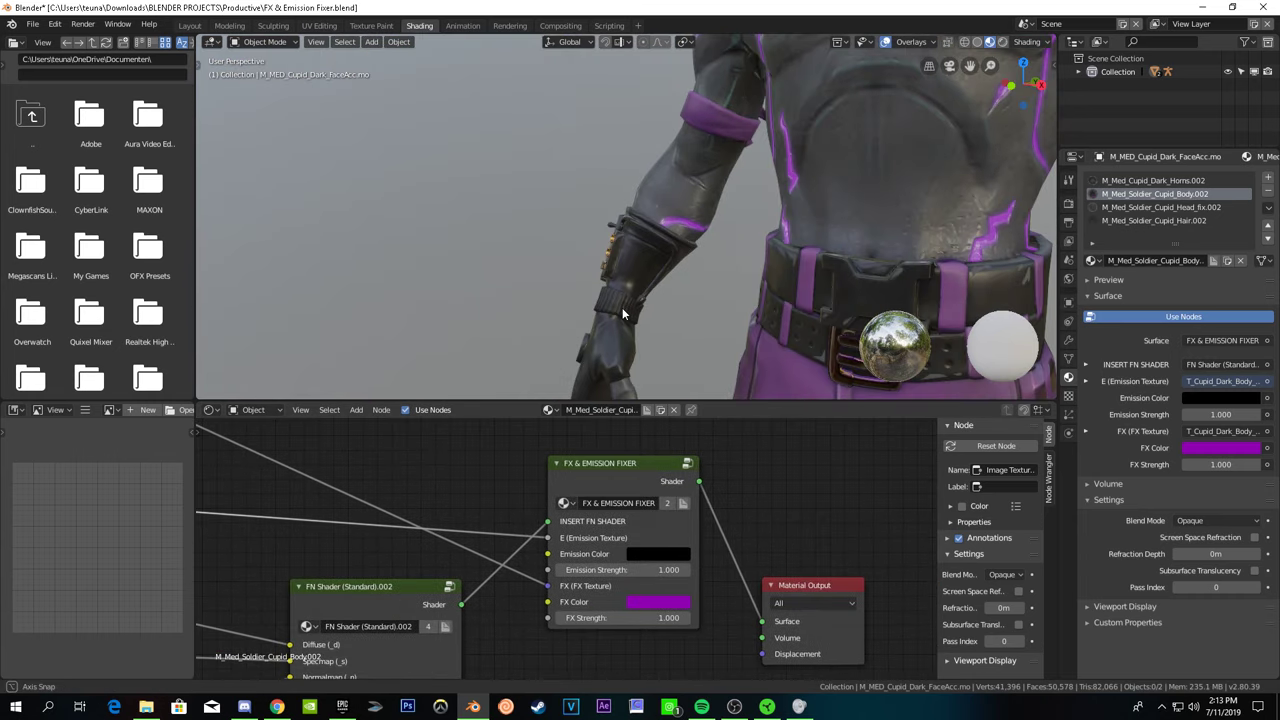
{"action": "scroll", "coordinate": [799, 264], "scroll_direction": "up", "scroll_amount": 3}
- Brighten Emission Color to full white and FX Color to maximum, desaturating FX to near-white
{"action": "left_click", "coordinate": [660, 554]}
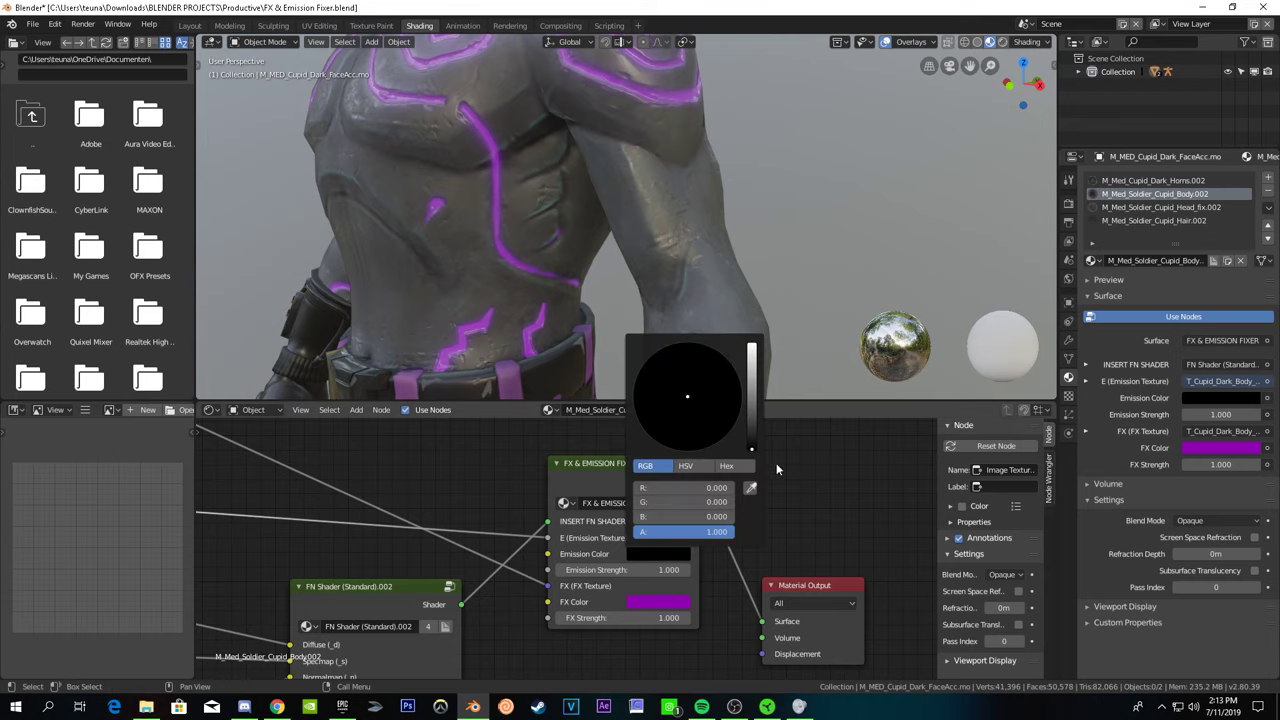
{"action": "left_click", "coordinate": [751, 352]}
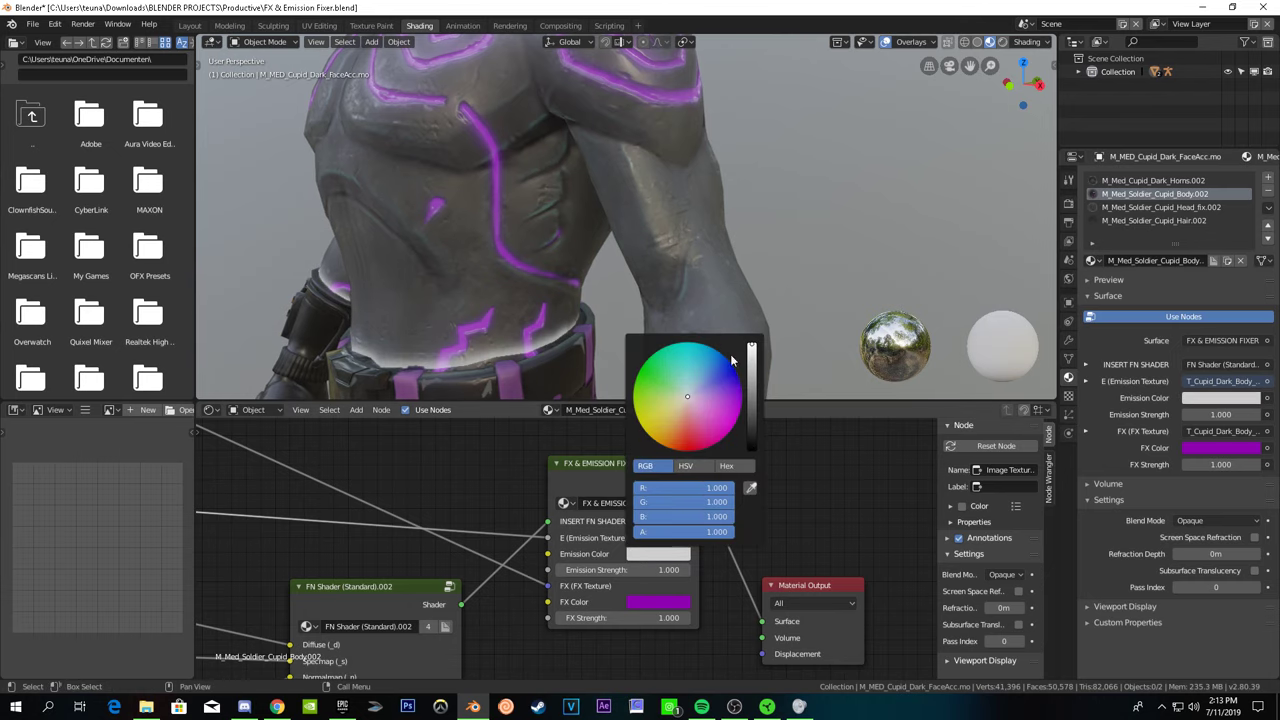
{"action": "middle_click_drag", "start_coordinate": [600, 340], "coordinate": [438, 325]}
{"action": "left_click", "coordinate": [666, 603]}
{"action": "left_click_drag", "start_coordinate": [751, 429], "coordinate": [751, 398]}
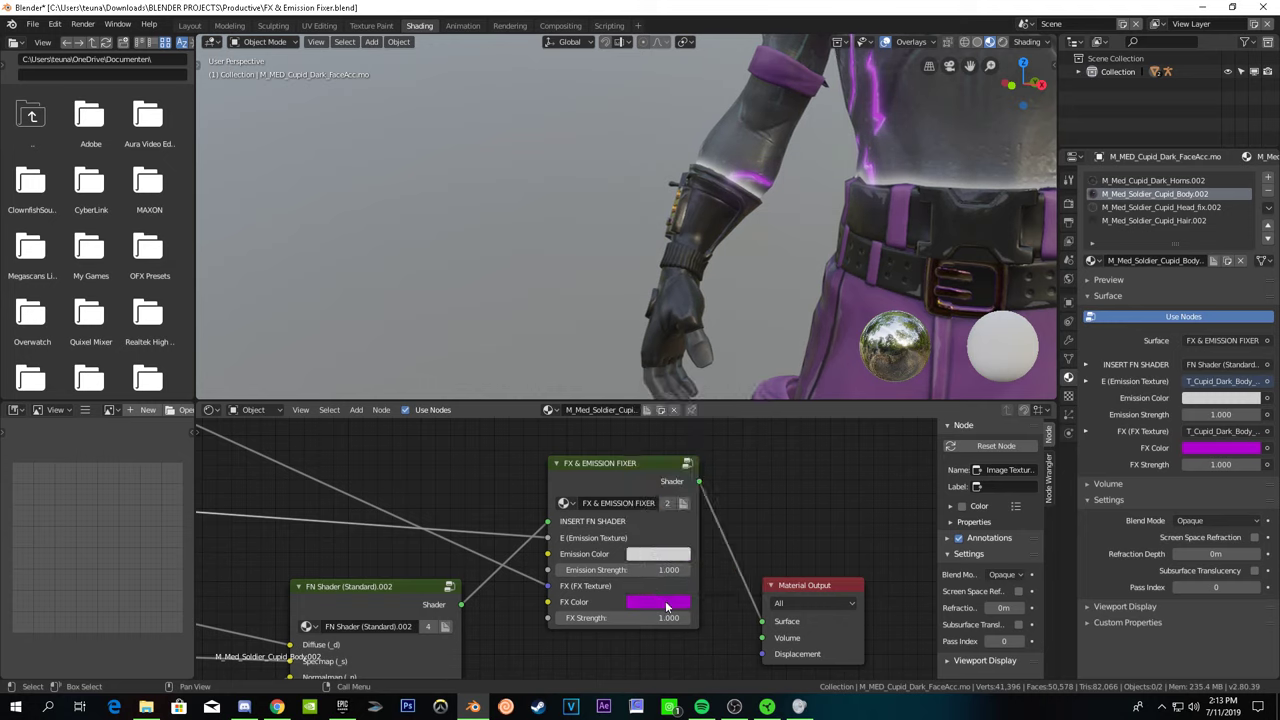
{"action": "middle_click_drag", "start_coordinate": [733, 516], "coordinate": [641, 520]}
{"action": "middle_click_drag", "start_coordinate": [748, 350], "coordinate": [735, 355]}
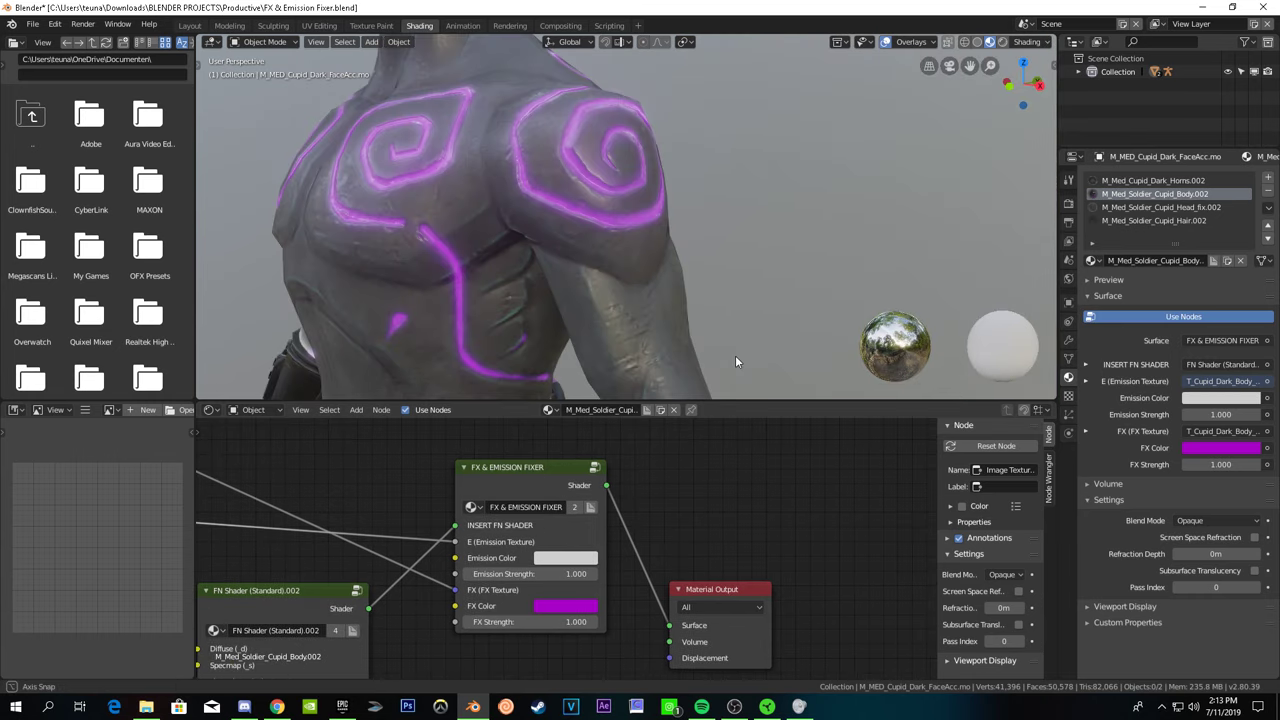
{"action": "middle_click_drag", "start_coordinate": [530, 262], "coordinate": [560, 283]}
{"action": "middle_click_drag", "start_coordinate": [651, 338], "coordinate": [644, 332]}
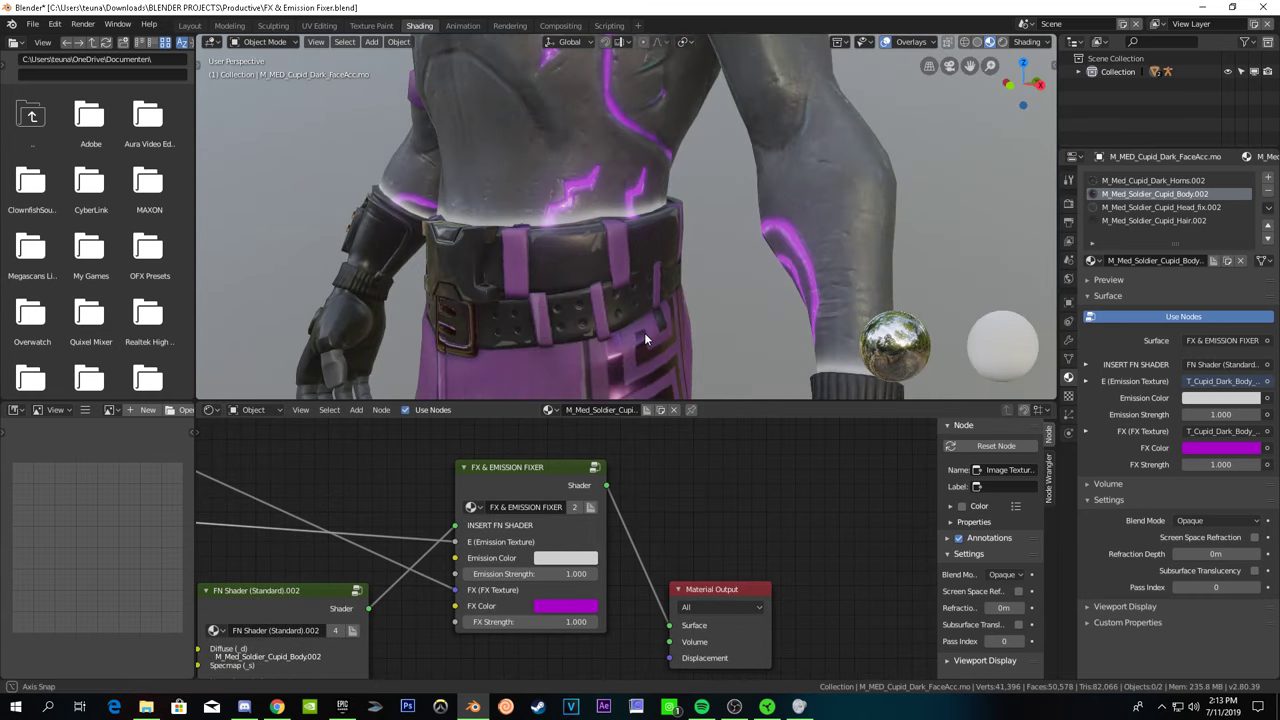
{"action": "left_click", "coordinate": [581, 607]}
{"action": "left_click", "coordinate": [598, 453]}
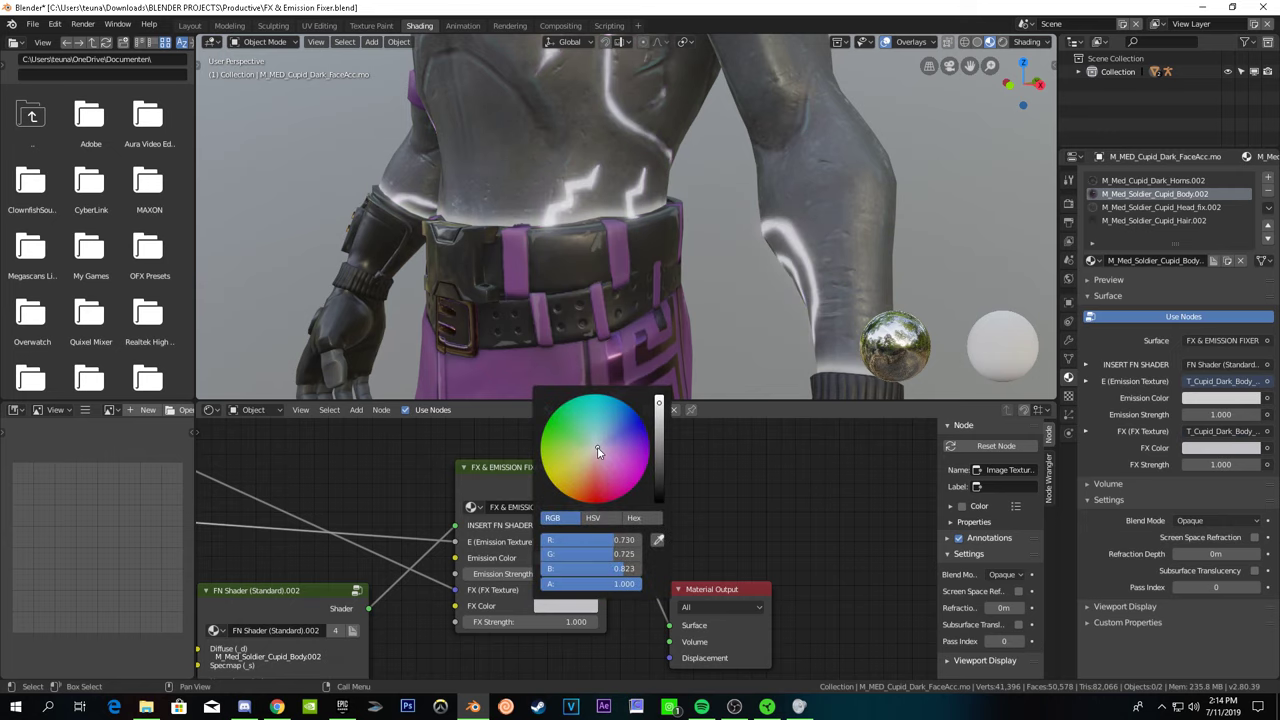
- Turn the FX Color green and check the glow from the side
{"action": "middle_click_drag", "start_coordinate": [652, 309], "coordinate": [630, 445]}
{"action": "left_click", "coordinate": [584, 559]}
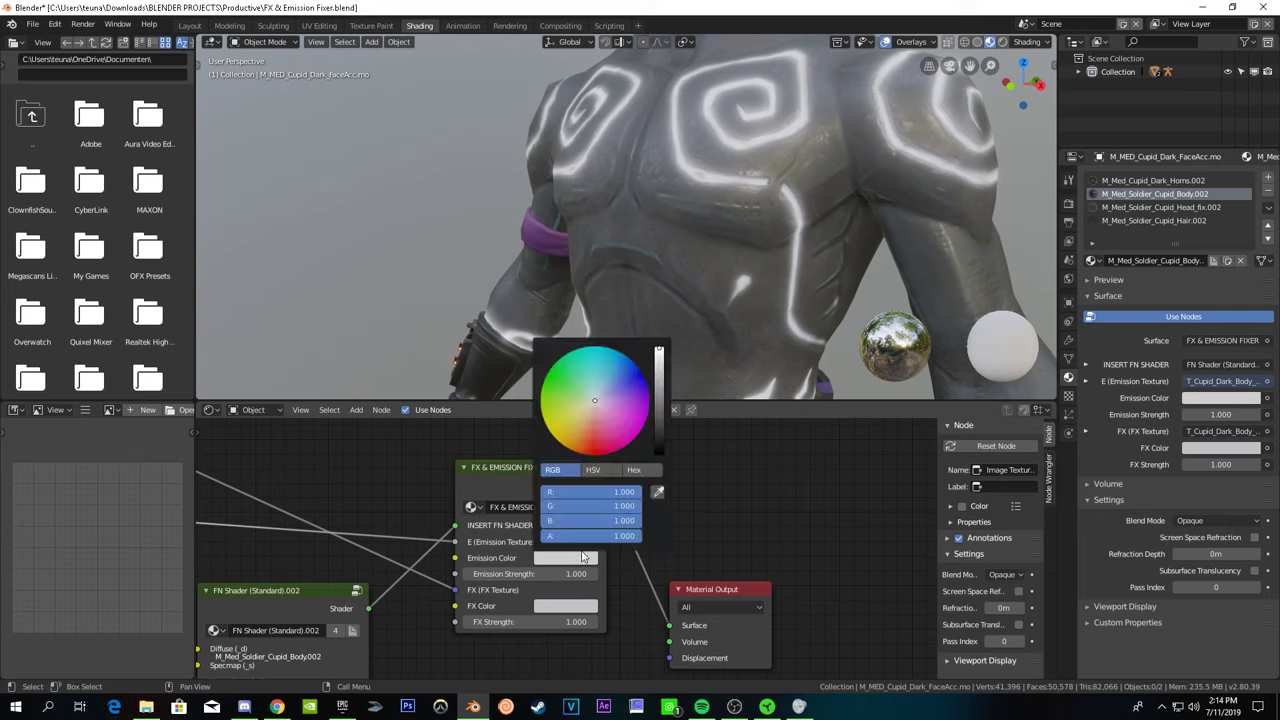
{"action": "left_click", "coordinate": [566, 607]}
{"action": "left_click_drag", "start_coordinate": [573, 453], "coordinate": [543, 430]}
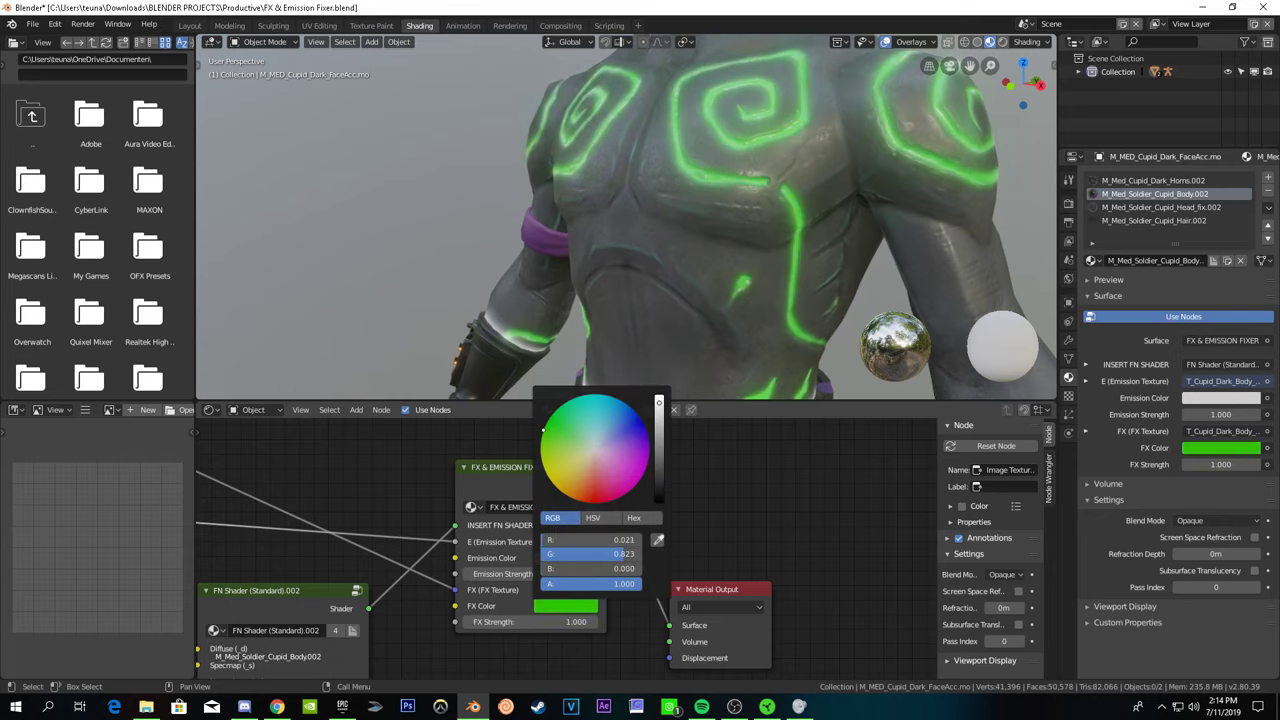
{"action": "scroll", "coordinate": [614, 300], "scroll_direction": "down", "scroll_amount": 4}
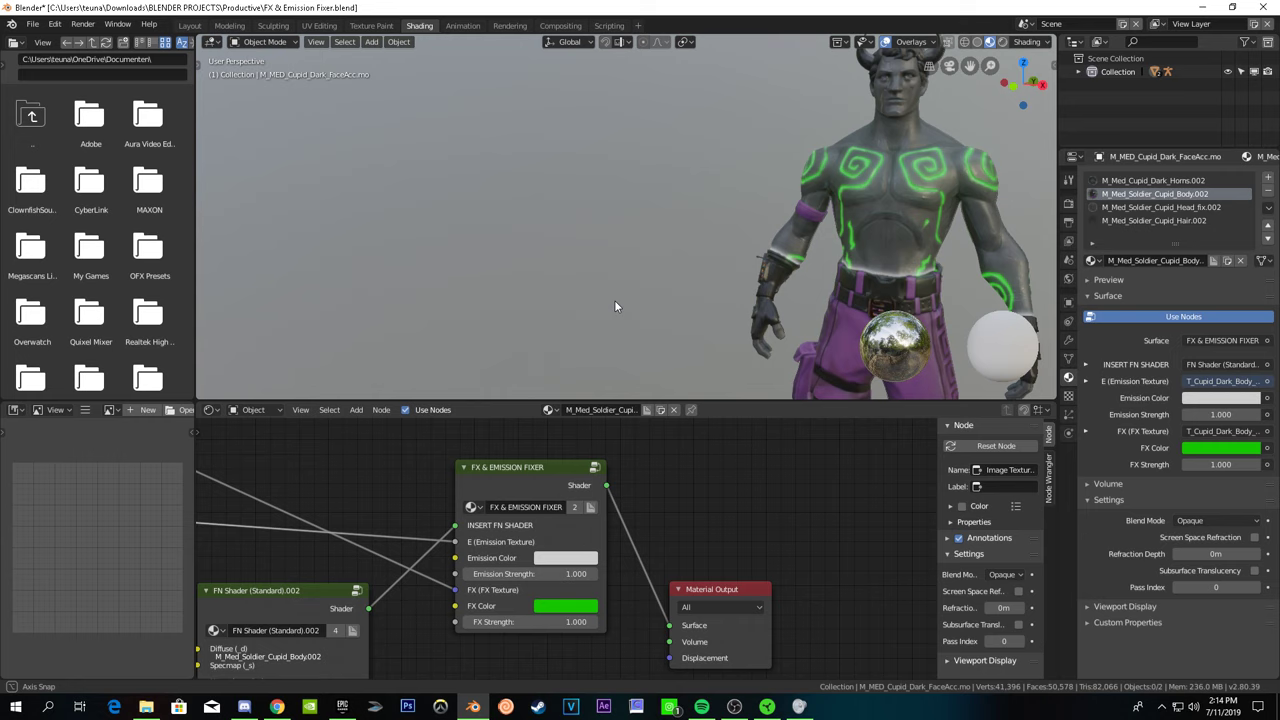
{"action": "middle_click_drag", "start_coordinate": [614, 300], "coordinate": [598, 301]}
{"action": "scroll", "coordinate": [598, 301], "scroll_direction": "up", "scroll_amount": 4}
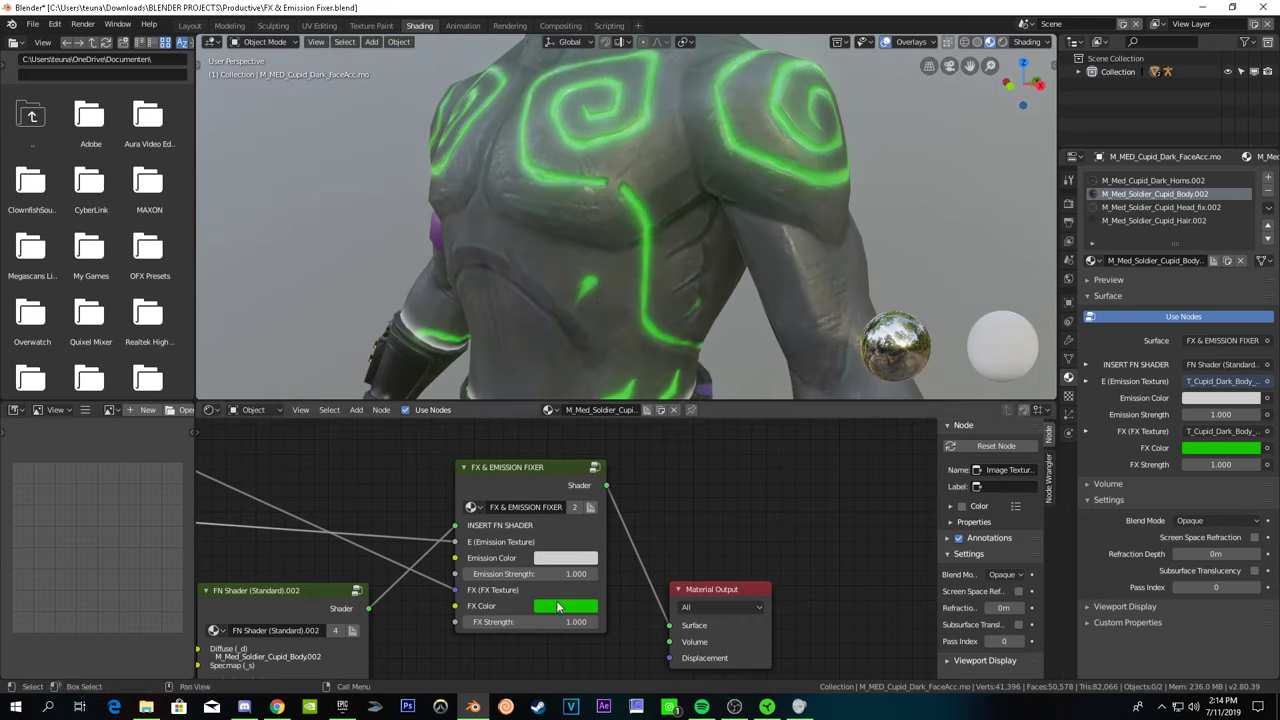
- Make the Emission Color green as well
{"action": "middle_click_drag", "start_coordinate": [585, 562], "coordinate": [603, 560]}
{"action": "left_click", "coordinate": [603, 557]}
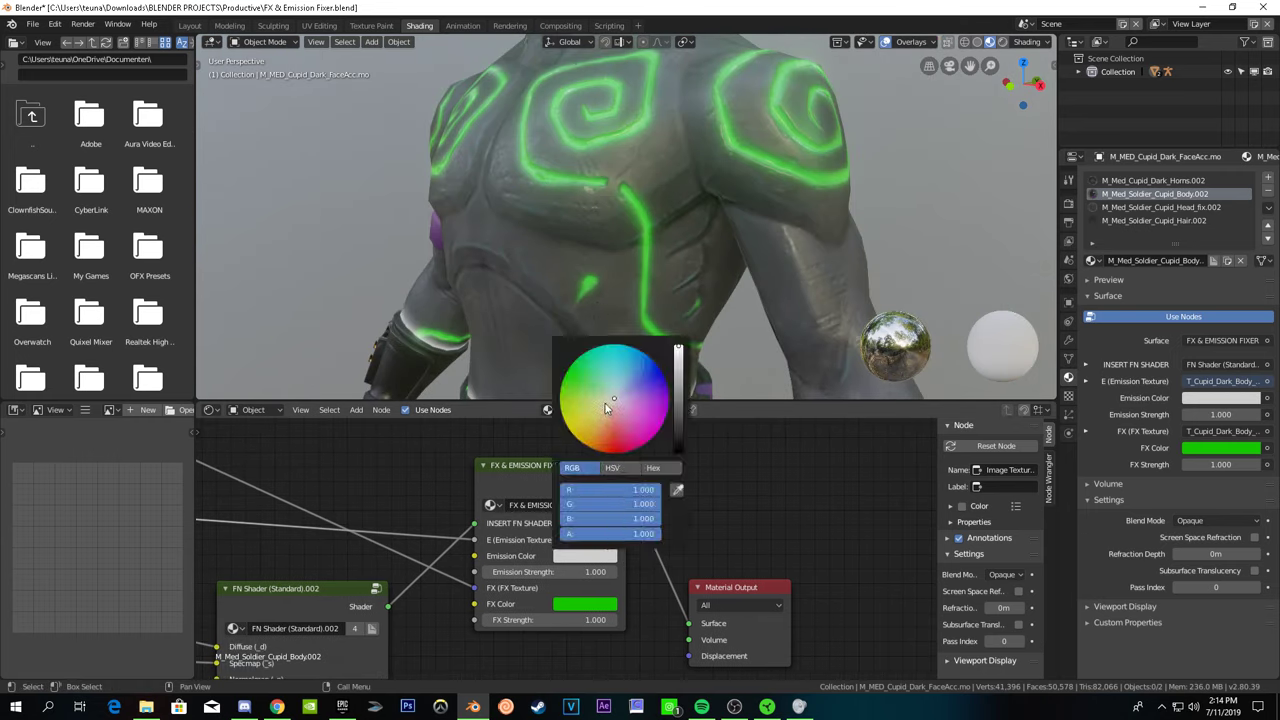
{"action": "left_click_drag", "start_coordinate": [605, 408], "coordinate": [565, 375]}
{"action": "scroll", "coordinate": [495, 318], "scroll_direction": "down", "scroll_amount": 5}
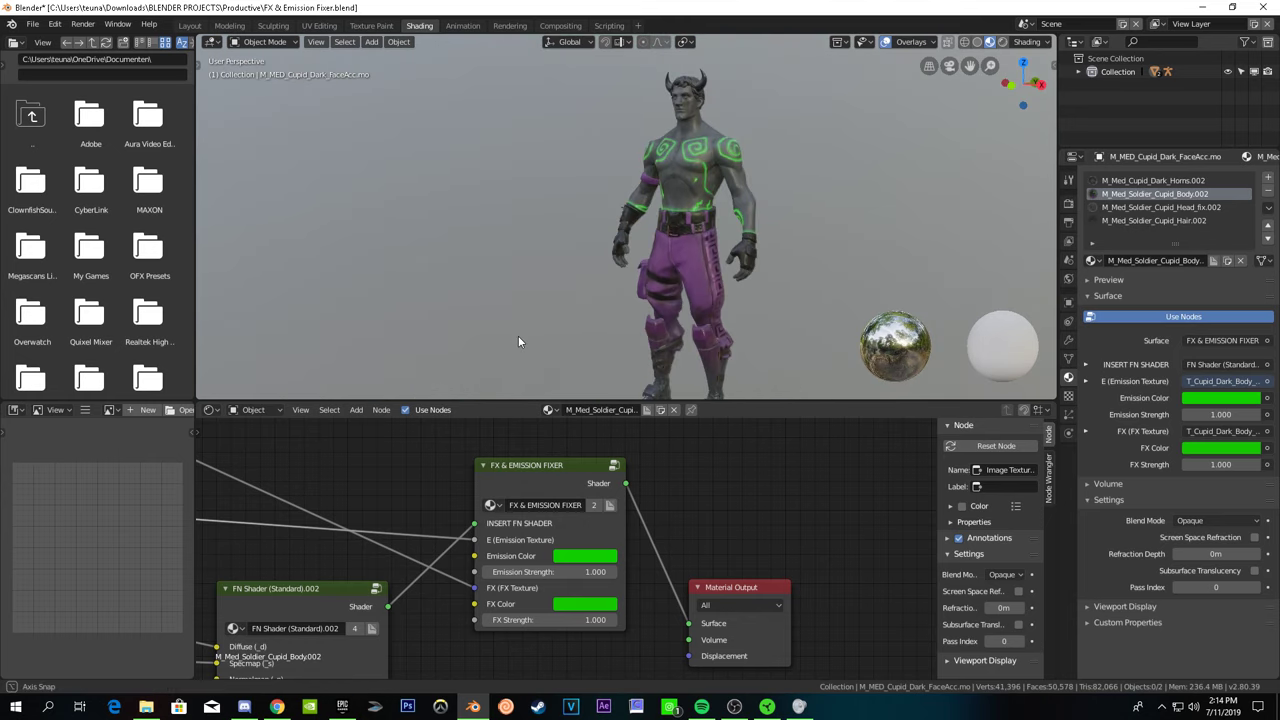
{"action": "scroll", "coordinate": [638, 346], "scroll_direction": "up", "scroll_amount": 4}
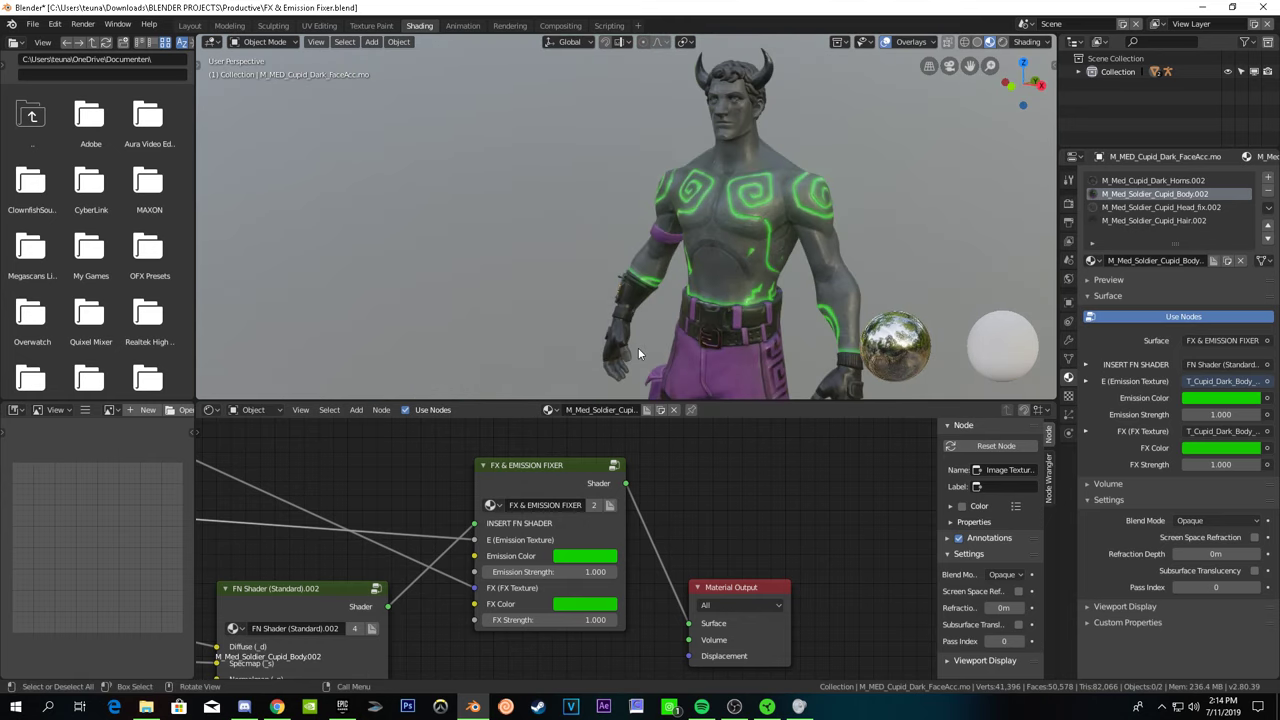
- Insert a Hue/Saturation/Value node into the top texture's Diffuse link with Hue 1.000
{"action": "mouse_move", "coordinate": [714, 545]}
{"action": "middle_mouse_down"}
{"action": "mouse_move", "coordinate": [702, 641]}
{"action": "mouse_move", "coordinate": [826, 560]}
{"action": "middle_mouse_up"}
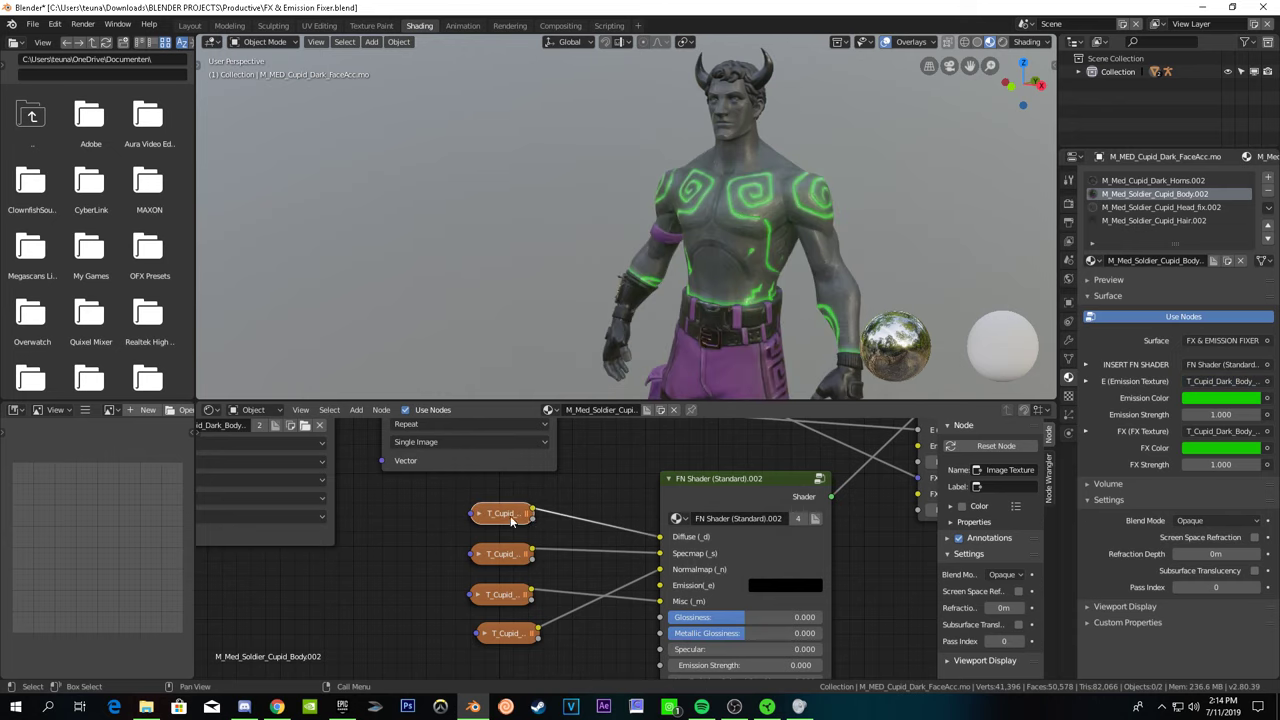
{"action": "left_click_drag", "start_coordinate": [486, 516], "coordinate": [352, 517]}
{"action": "left_click", "coordinate": [433, 515]}
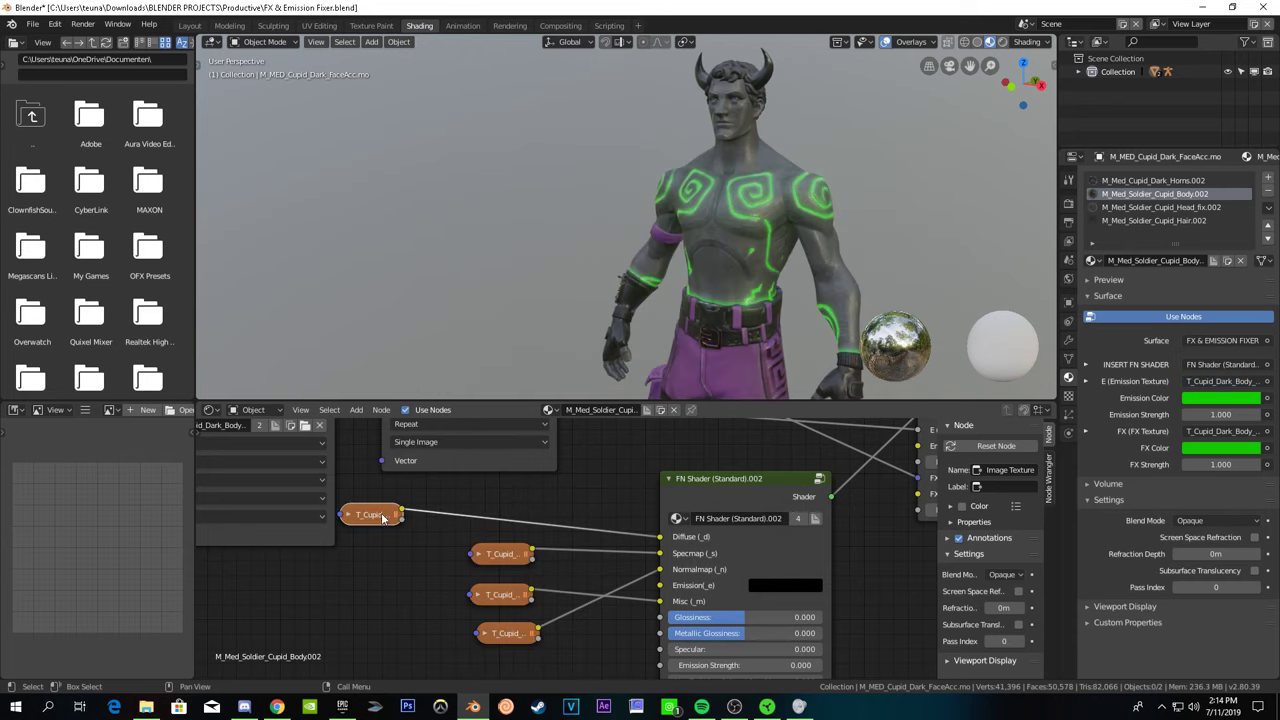
{"action": "key", "text": "shift+a"}
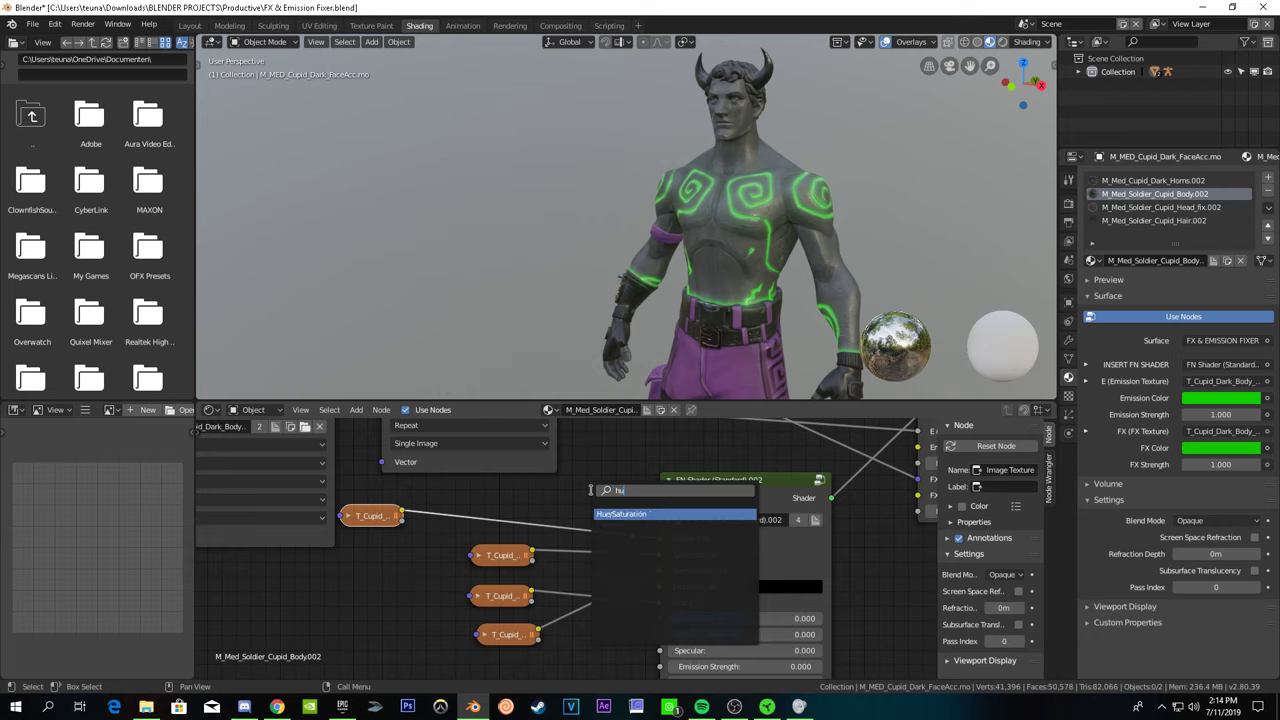
{"action": "left_click", "coordinate": [605, 515]}
{"action": "left_click", "coordinate": [515, 464]}
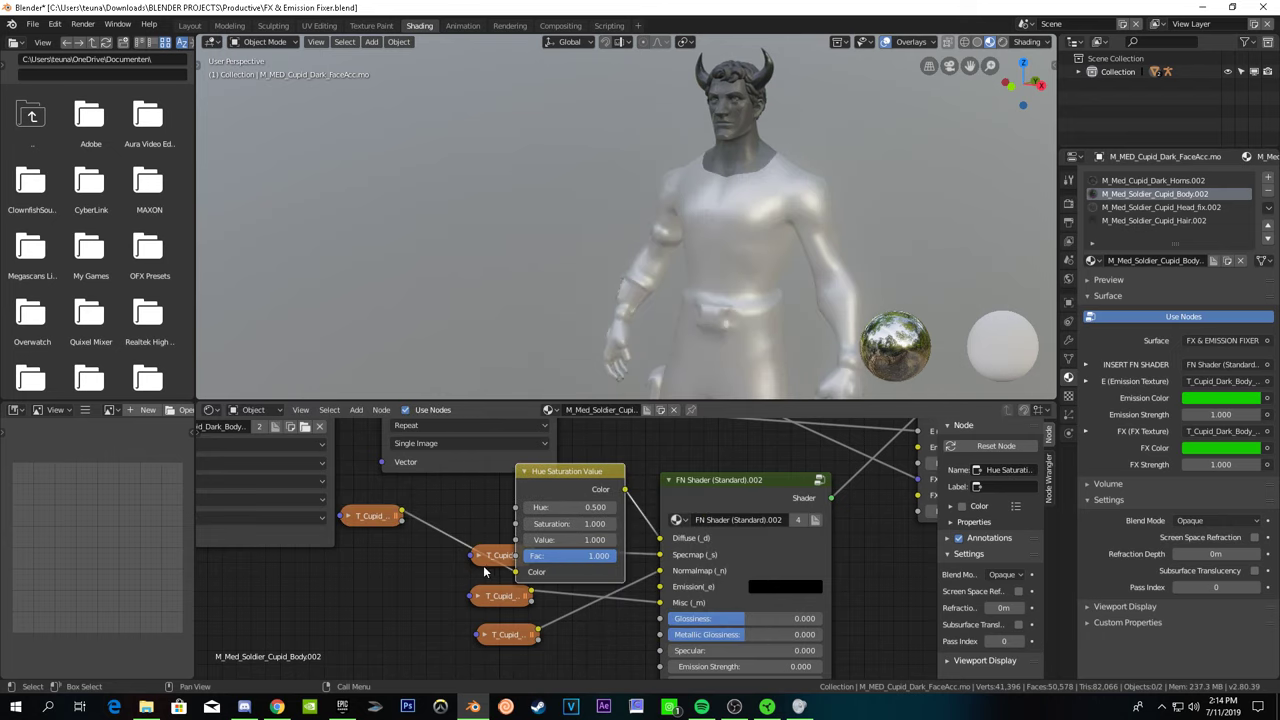
{"action": "middle_click_drag", "start_coordinate": [484, 571], "coordinate": [446, 579]}
- Zoom and orbit the viewport to inspect the green trousers and the horned head
{"action": "left_click_drag", "start_coordinate": [500, 518], "coordinate": [540, 518]}
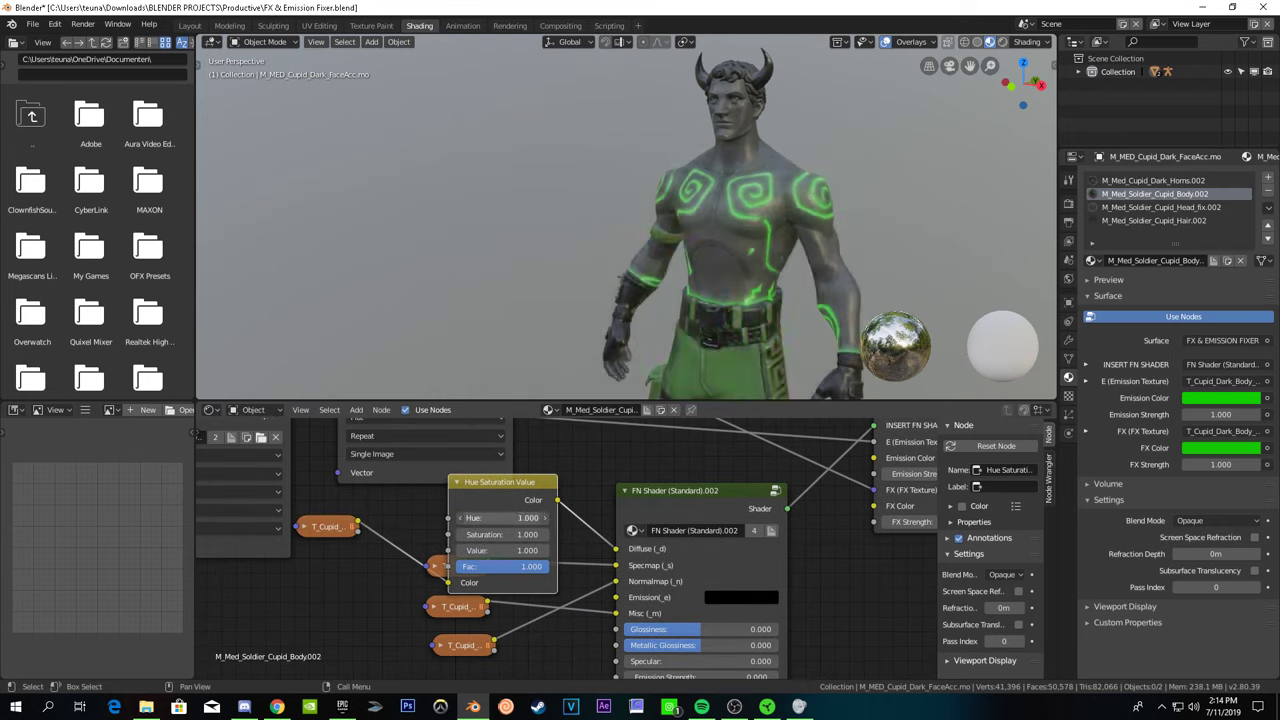
{"action": "scroll", "coordinate": [700, 250], "scroll_direction": "up", "scroll_amount": 3}
{"action": "mouse_move", "coordinate": [700, 250]}
{"action": "middle_mouse_down", "text": "shift"}
{"action": "mouse_move", "coordinate": [736, 303]}
{"action": "mouse_move", "coordinate": [688, 314]}
{"action": "mouse_move", "coordinate": [680, 294]}
{"action": "middle_mouse_up", "text": "shift"}
{"action": "scroll", "coordinate": [736, 303], "scroll_direction": "down", "scroll_amount": 3}
{"action": "scroll", "coordinate": [690, 310], "scroll_direction": "down", "scroll_amount": 4}
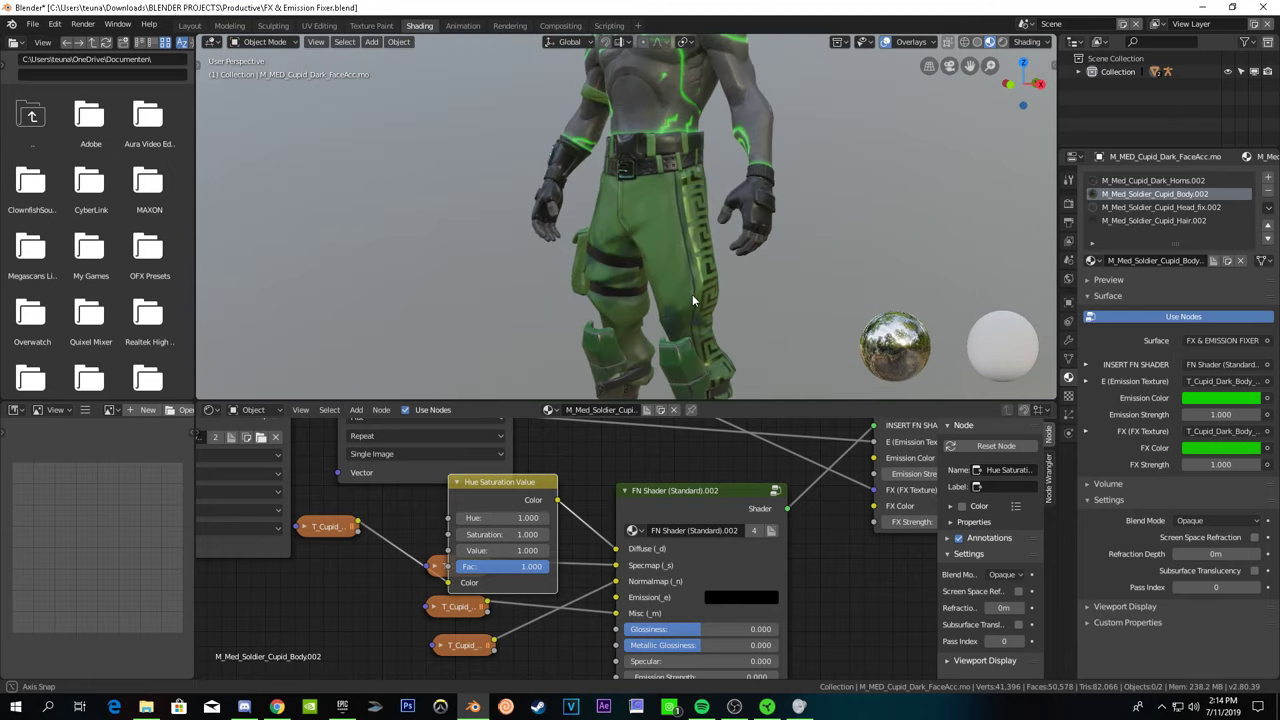
{"action": "scroll", "coordinate": [705, 292], "scroll_direction": "down", "scroll_amount": 3}
{"action": "scroll", "coordinate": [708, 290], "scroll_direction": "up", "scroll_amount": 2}
{"action": "scroll", "coordinate": [716, 126], "scroll_direction": "up", "scroll_amount": 3}
{"action": "middle_click_drag", "start_coordinate": [716, 126], "coordinate": [694, 170], "text": "shift"}
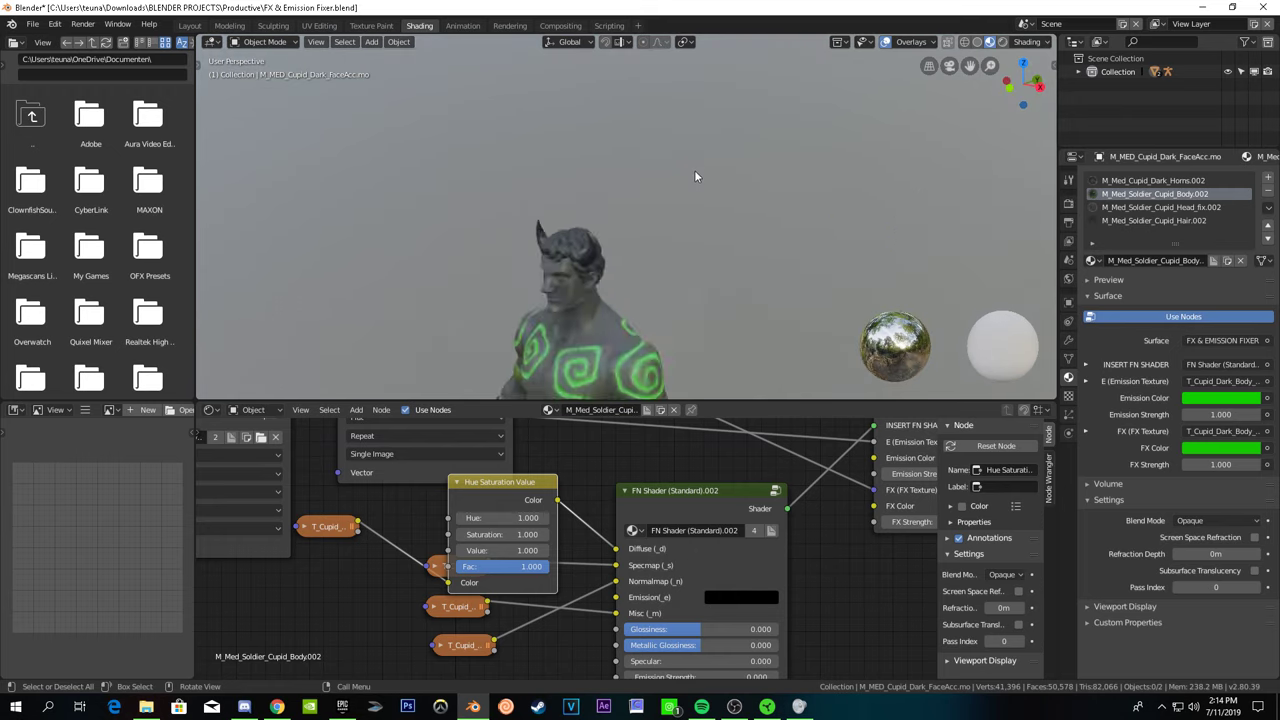
{"action": "scroll", "coordinate": [694, 170], "scroll_direction": "up", "scroll_amount": 2}
{"action": "scroll", "coordinate": [694, 170], "scroll_direction": "down", "scroll_amount": 3}
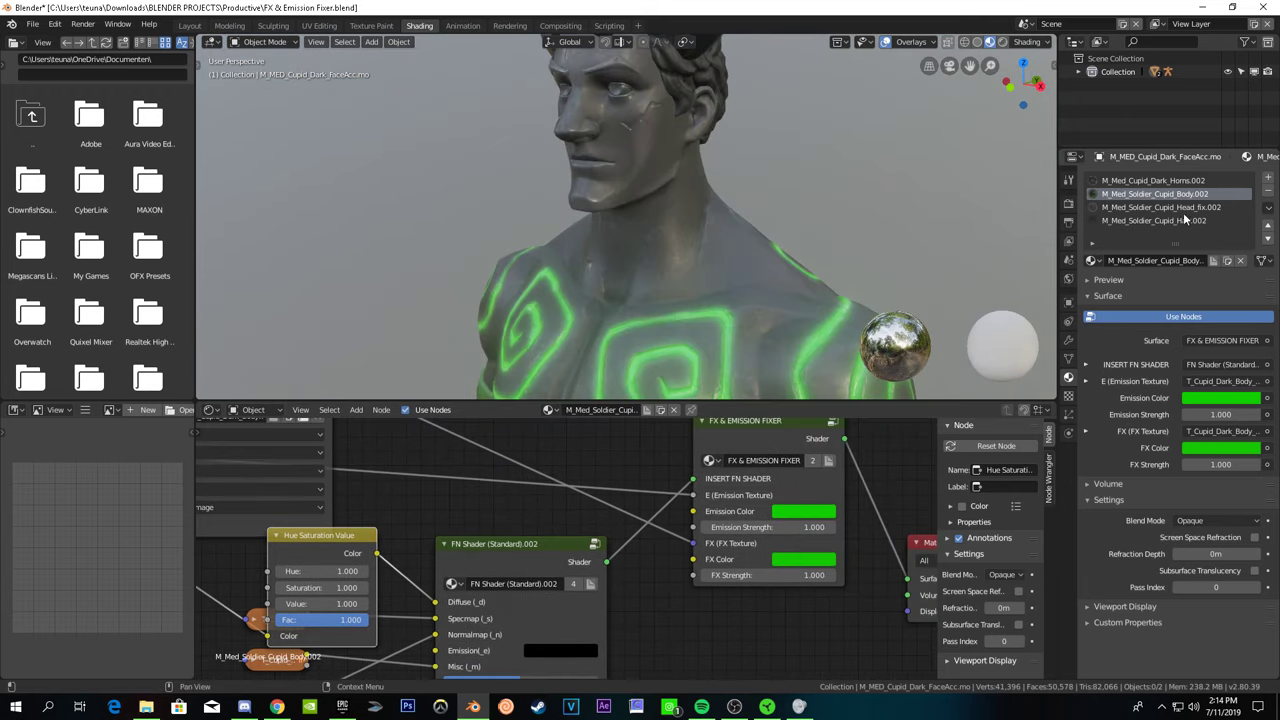
- On the head material, insert the FX & Emission Fixer between the shader and Material Output
{"action": "left_click", "coordinate": [1160, 207]}
{"action": "scroll", "coordinate": [527, 530], "scroll_direction": "up", "scroll_amount": 2}
{"action": "middle_click_drag", "start_coordinate": [527, 530], "coordinate": [591, 447]}
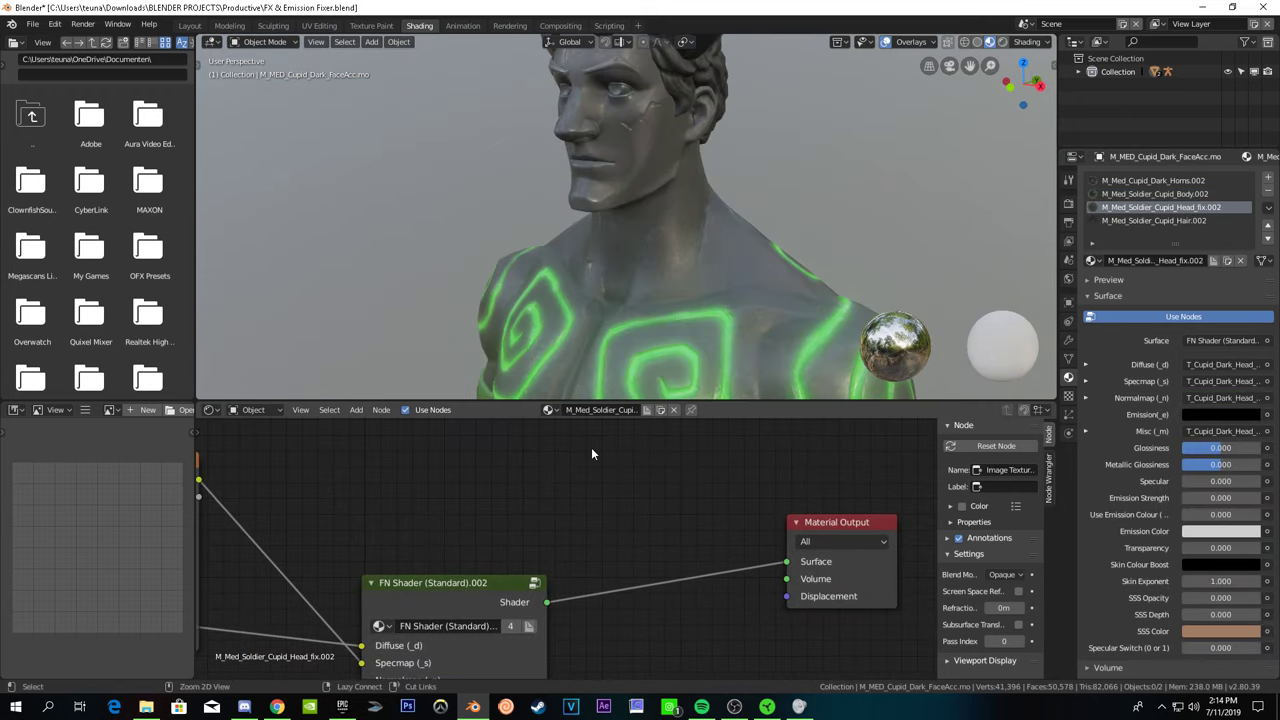
{"action": "scroll", "coordinate": [643, 513], "scroll_direction": "down", "scroll_amount": 2}
{"action": "middle_click_drag", "start_coordinate": [645, 545], "coordinate": [765, 490]}
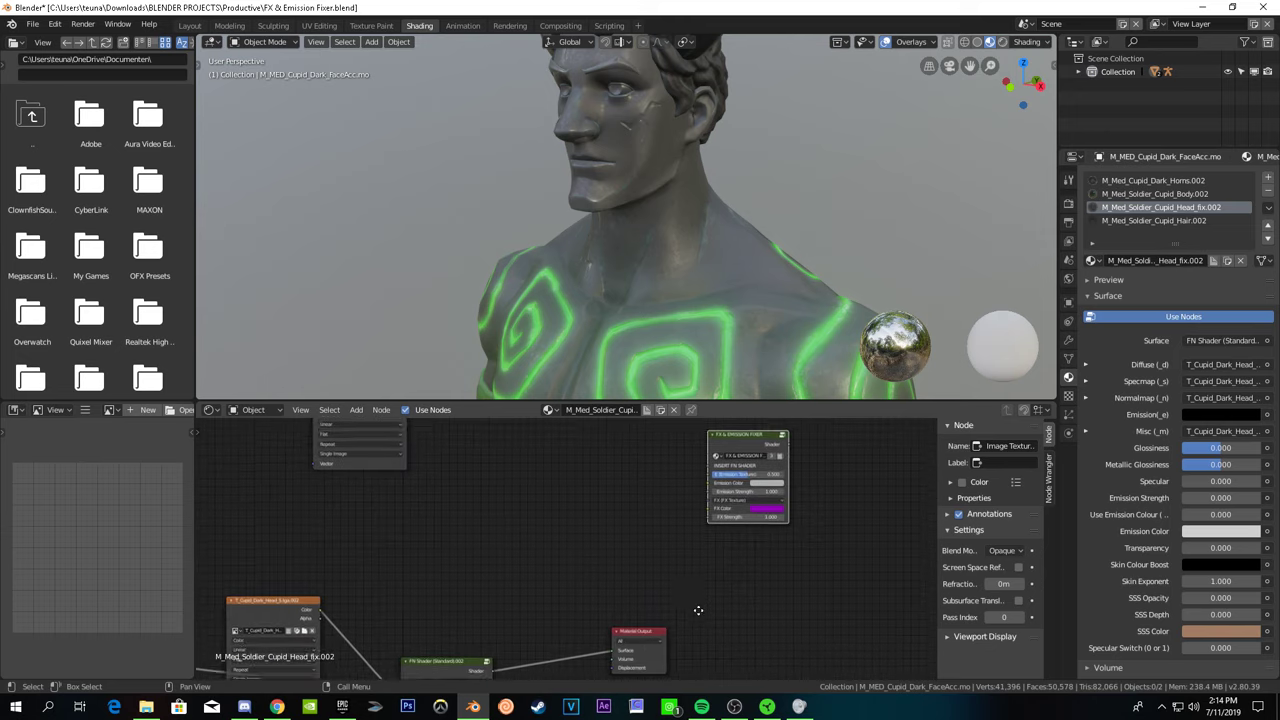
{"action": "left_click", "coordinate": [765, 490]}
{"action": "scroll", "coordinate": [765, 490], "scroll_direction": "up", "scroll_amount": 2}
{"action": "middle_click_drag", "start_coordinate": [680, 675], "coordinate": [688, 562]}
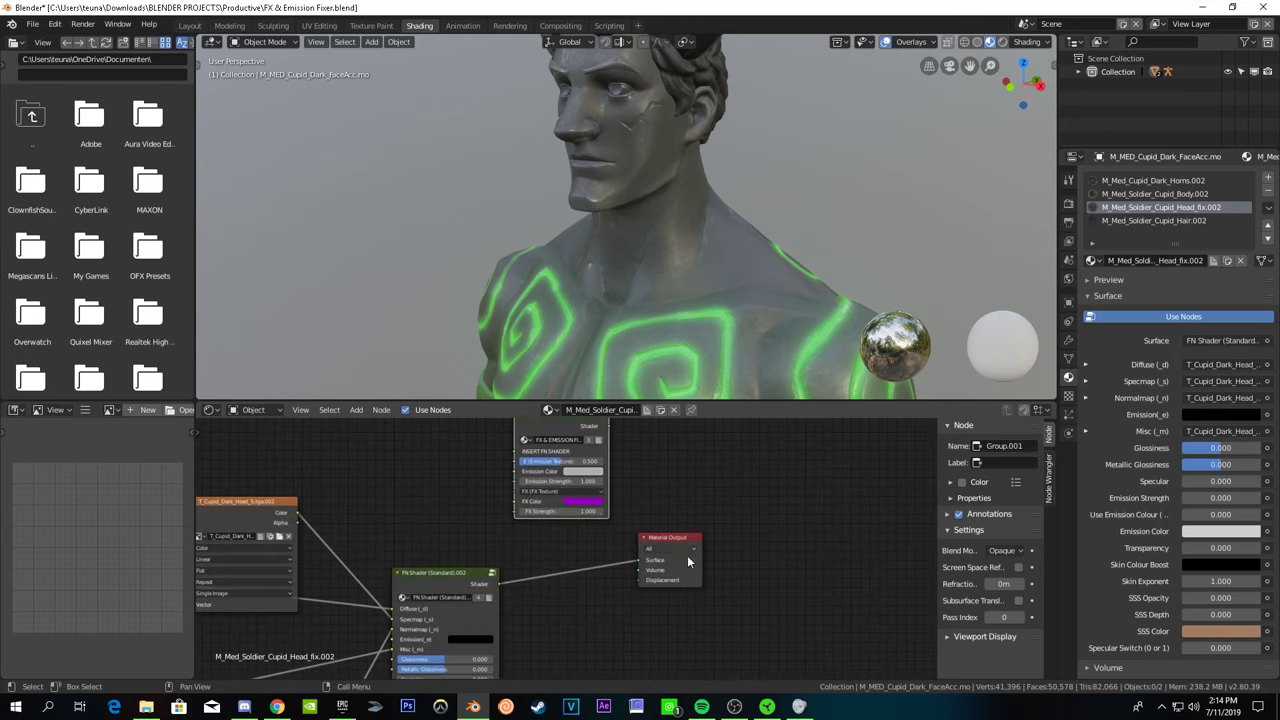
{"action": "left_click_drag", "start_coordinate": [667, 538], "coordinate": [775, 545]}
{"action": "left_click_drag", "start_coordinate": [560, 428], "coordinate": [647, 533]}
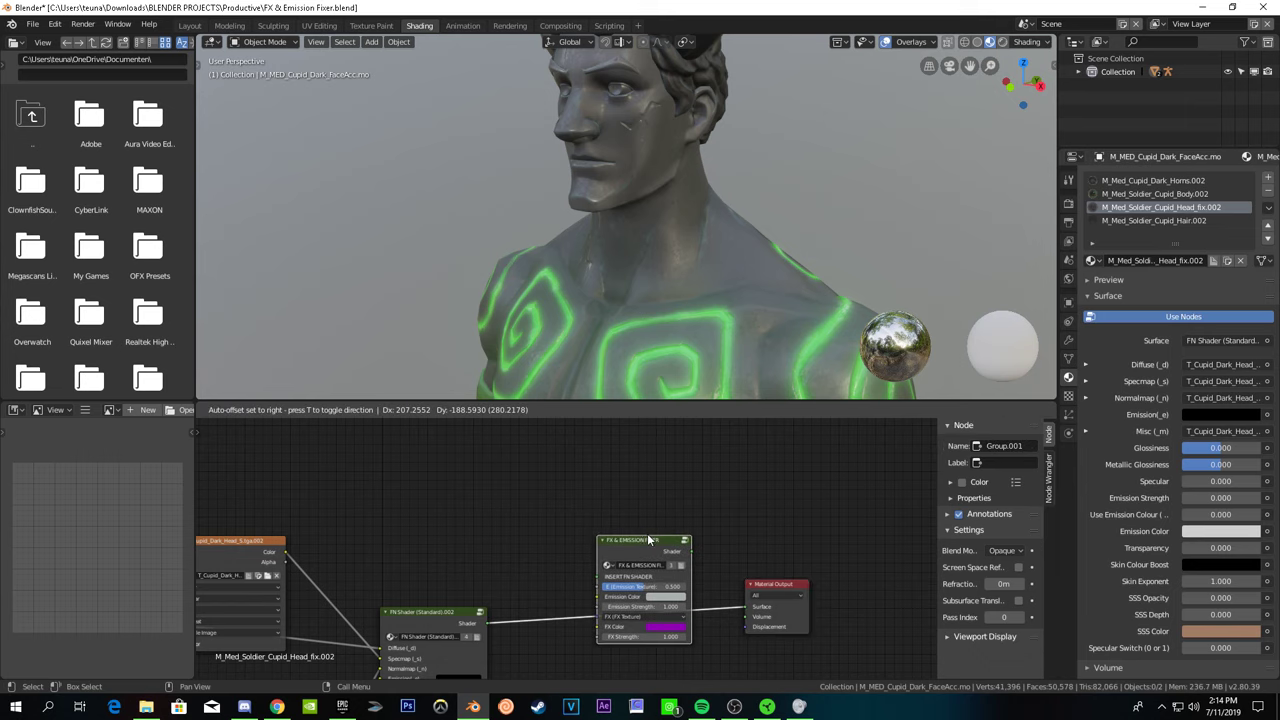
{"action": "middle_click_drag", "start_coordinate": [415, 575], "coordinate": [645, 591]}
- Plug the head's top-left image texture into the Fixer's Emission Texture input
{"action": "left_click", "coordinate": [345, 446]}
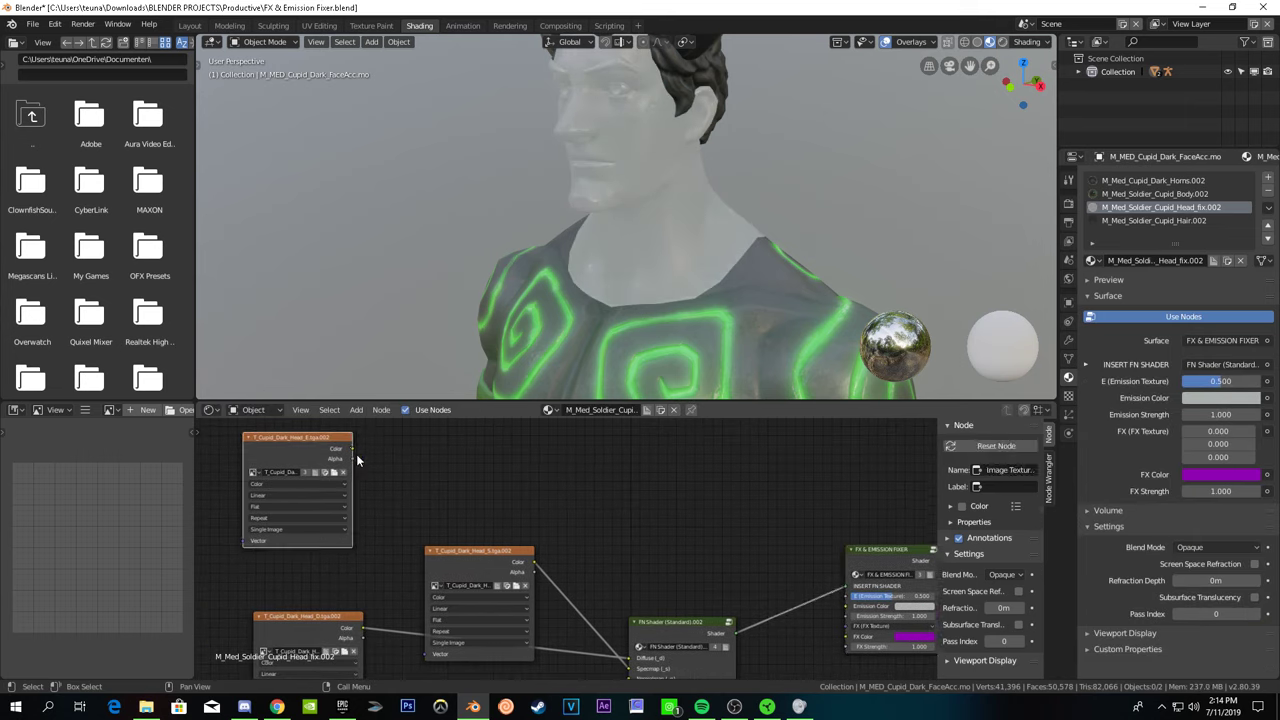
{"action": "middle_click_drag", "start_coordinate": [345, 446], "coordinate": [257, 446]}
{"action": "mouse_move", "coordinate": [255, 443]}
{"action": "left_mouse_down"}
{"action": "mouse_move", "coordinate": [751, 610]}
{"action": "mouse_move", "coordinate": [749, 587]}
{"action": "left_mouse_up"}
{"action": "middle_click_drag", "start_coordinate": [638, 621], "coordinate": [476, 557]}
{"action": "scroll", "coordinate": [500, 545], "scroll_direction": "up", "scroll_amount": 2}
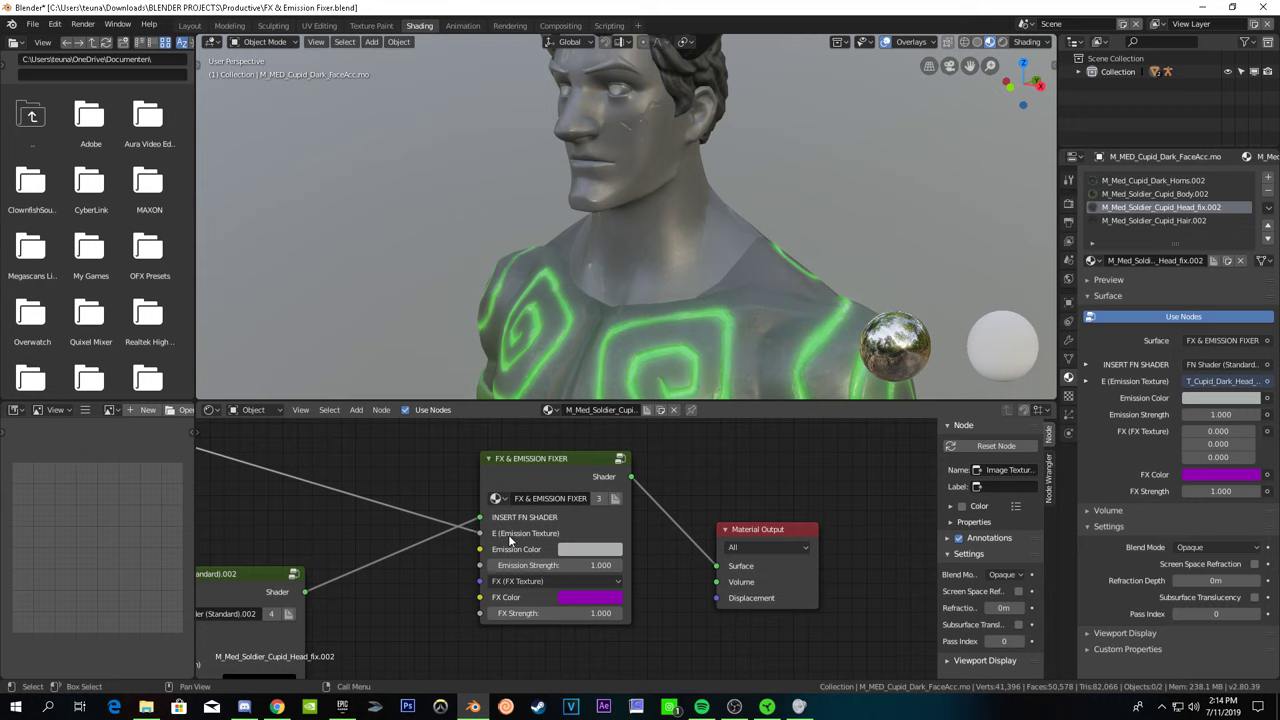
- Connect the head's FX image texture to the FX Texture input and view the face
{"action": "middle_click_drag", "start_coordinate": [428, 568], "coordinate": [514, 562]}
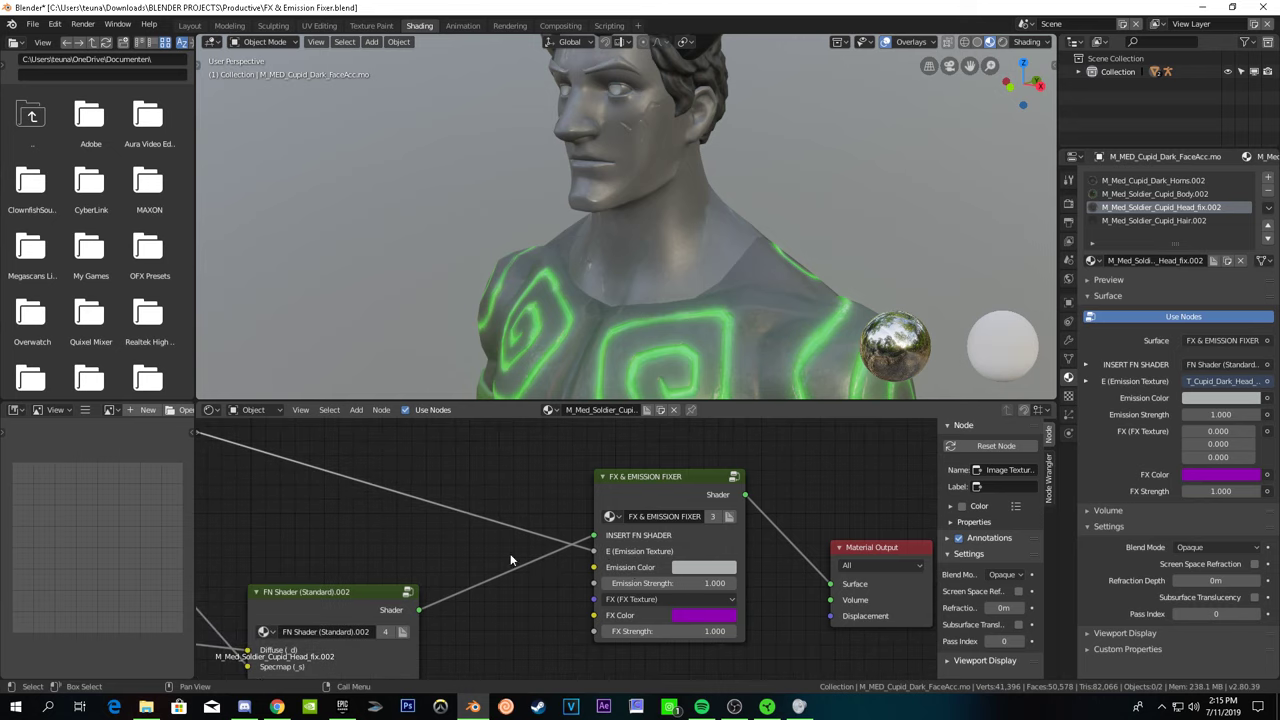
{"action": "scroll", "coordinate": [490, 580], "scroll_direction": "down", "scroll_amount": 3}
{"action": "scroll", "coordinate": [474, 592], "scroll_direction": "down", "scroll_amount": 2}
{"action": "scroll", "coordinate": [474, 592], "scroll_direction": "up", "scroll_amount": 1}
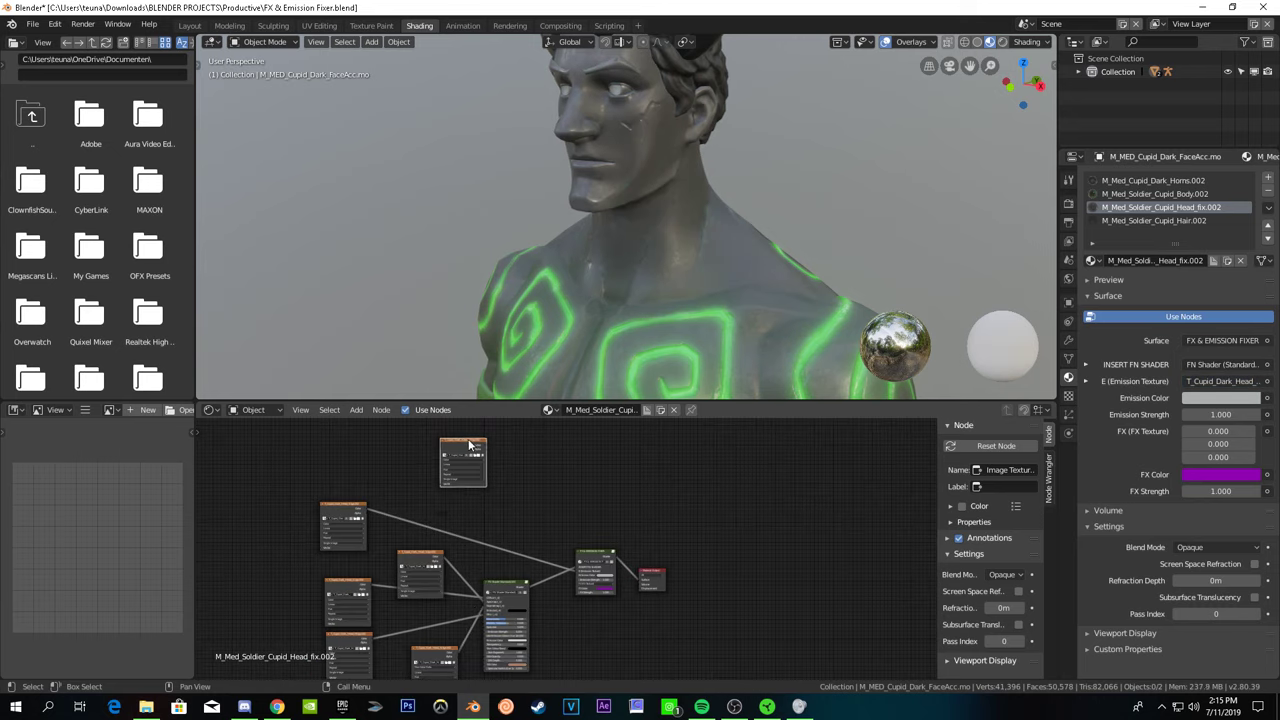
{"action": "scroll", "coordinate": [530, 515], "scroll_direction": "up", "scroll_amount": 2}
{"action": "scroll", "coordinate": [538, 535], "scroll_direction": "up", "scroll_amount": 2}
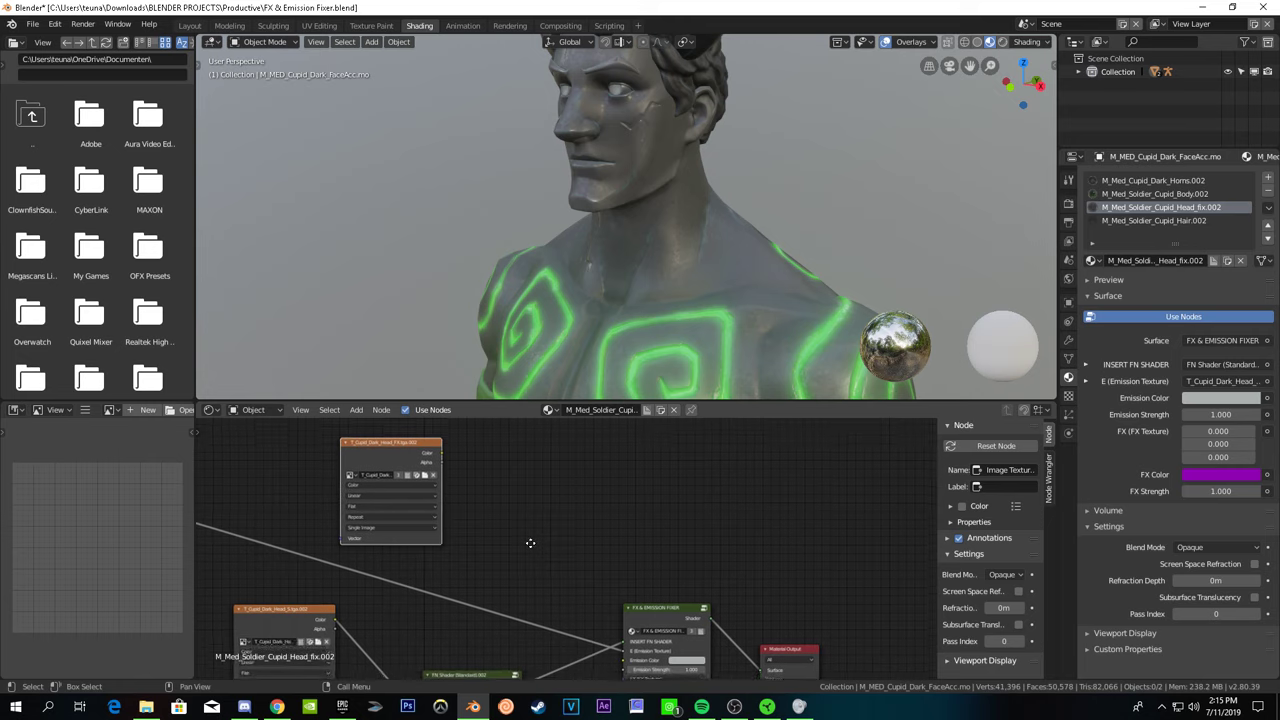
{"action": "middle_click_drag", "start_coordinate": [586, 535], "coordinate": [507, 508]}
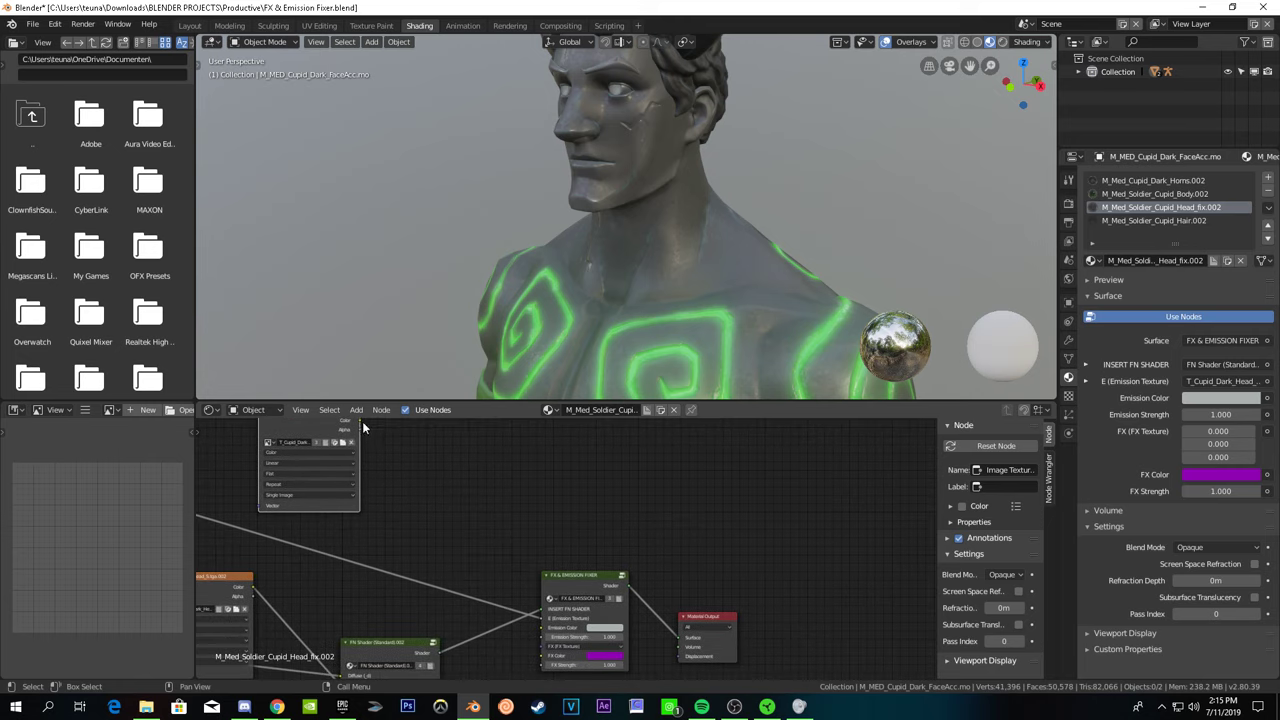
{"action": "left_click_drag", "start_coordinate": [363, 424], "coordinate": [545, 652]}
{"action": "scroll", "coordinate": [619, 373], "scroll_direction": "up", "scroll_amount": 3}
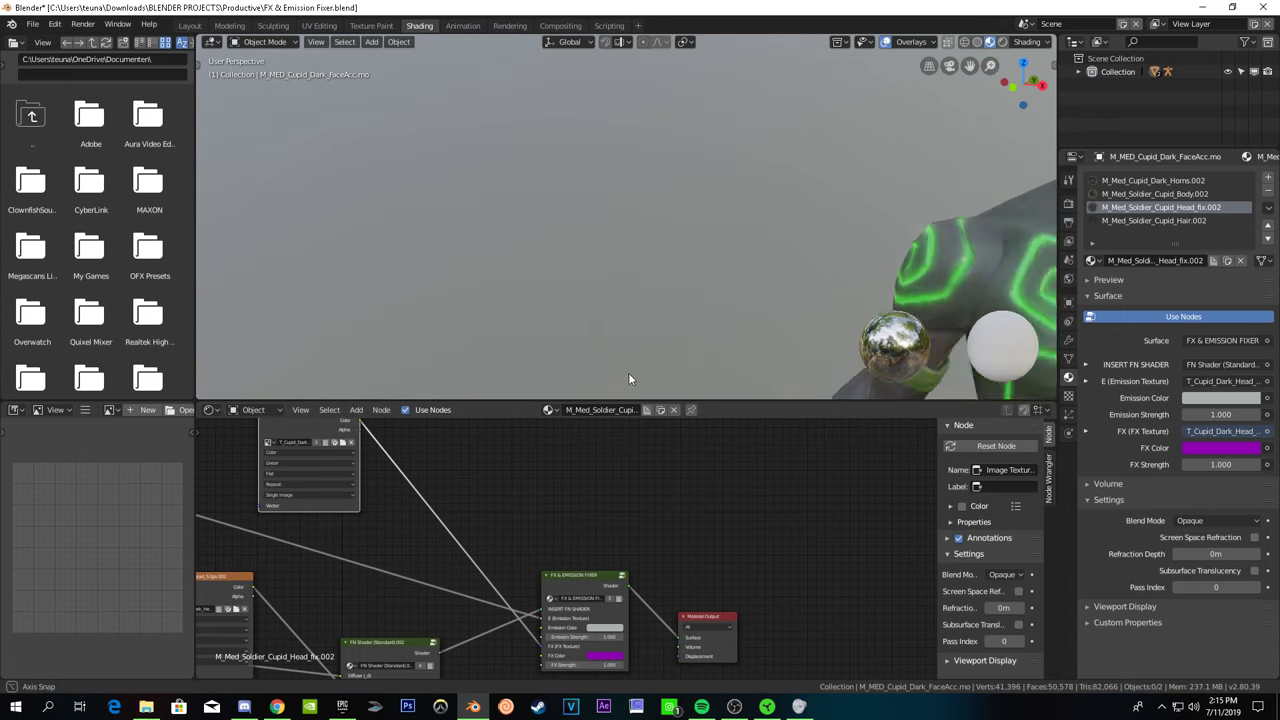
{"action": "middle_click_drag", "start_coordinate": [602, 352], "coordinate": [621, 514], "text": "shift"}
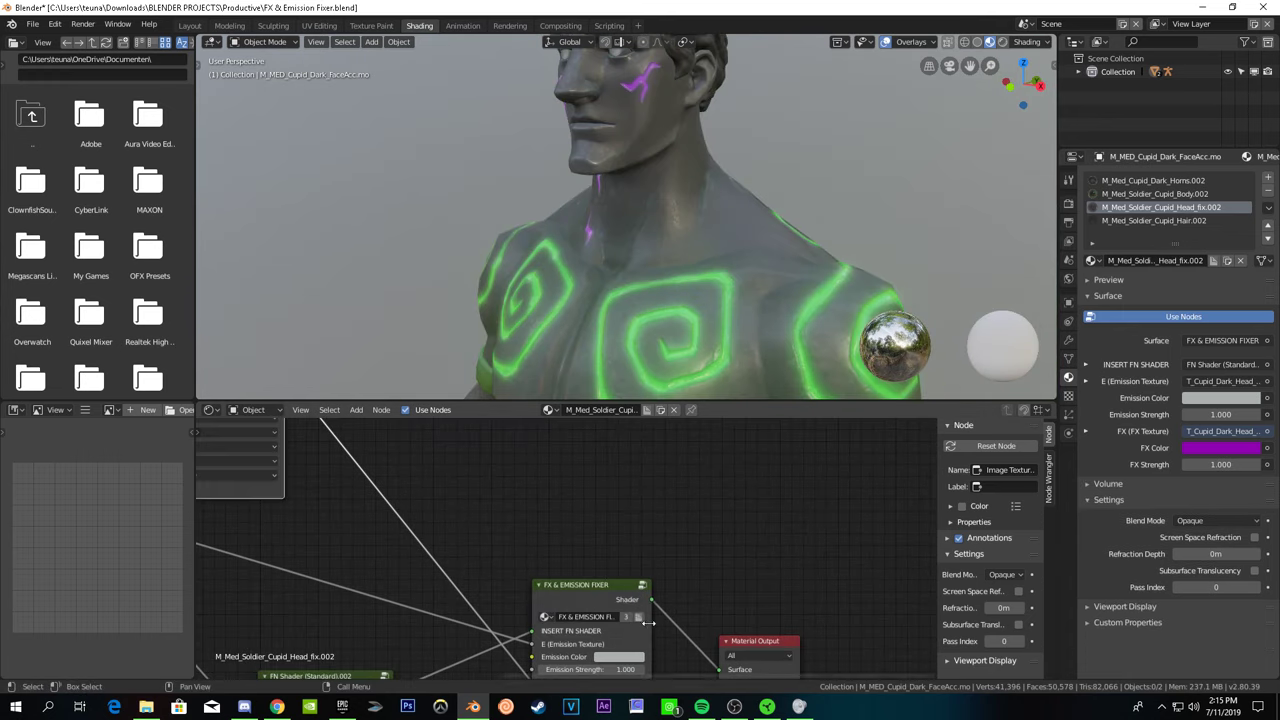
{"action": "scroll", "coordinate": [537, 482], "scroll_direction": "up", "scroll_amount": 3}
{"action": "scroll", "coordinate": [537, 482], "scroll_direction": "up", "scroll_amount": 4}
{"action": "scroll", "coordinate": [560, 530], "scroll_direction": "down", "scroll_amount": 2}
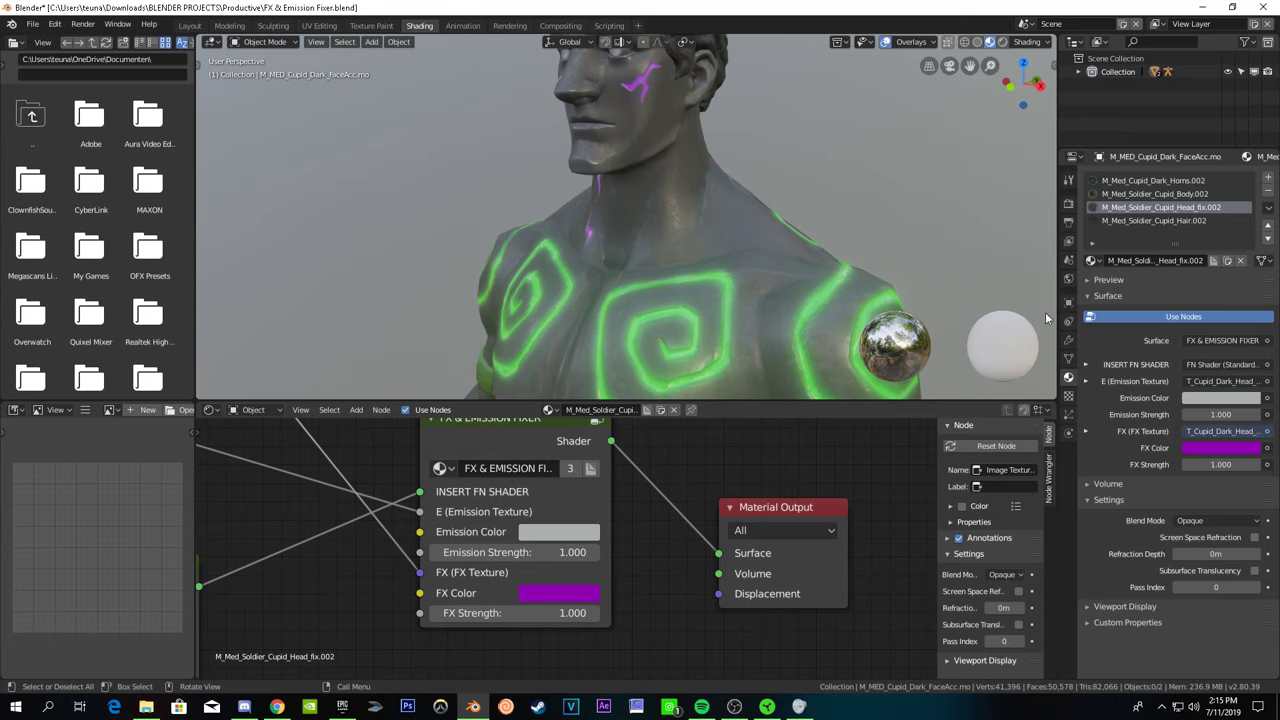
- Enable Bloom in Render Properties, preview rendered shading, and raise the head's FX Strength to 2.900
{"action": "left_click", "coordinate": [1070, 205]}
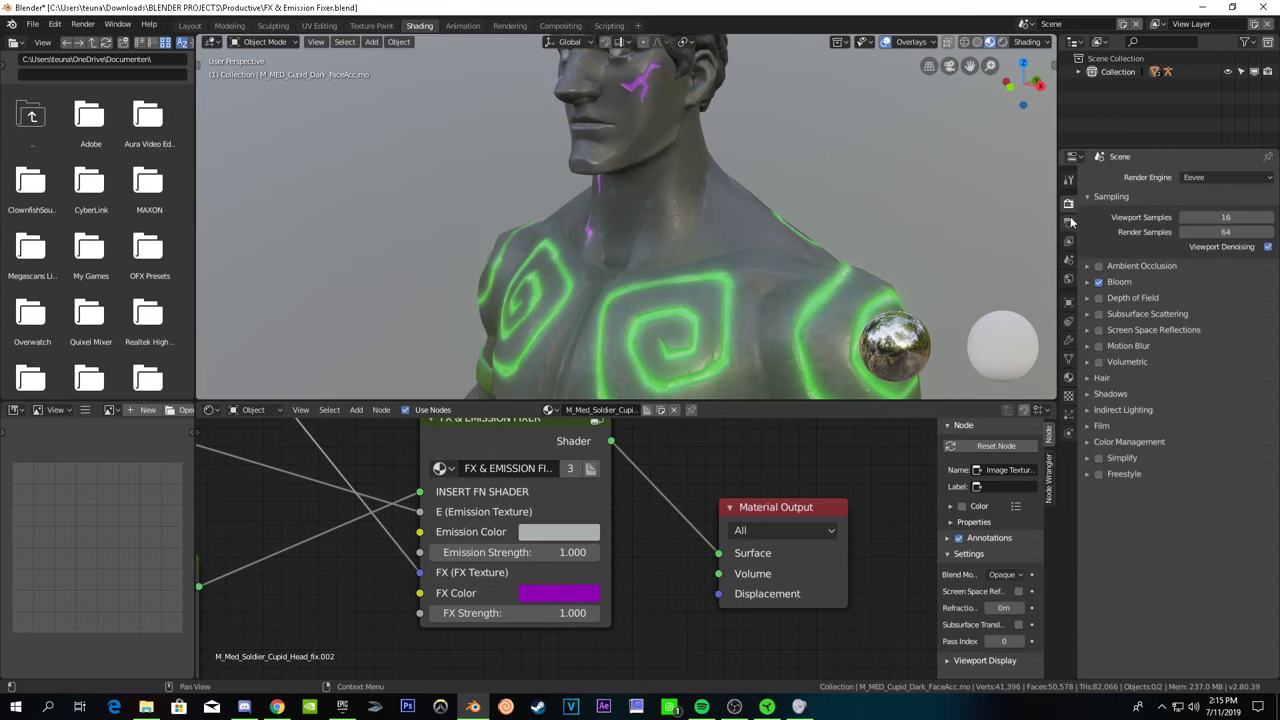
{"action": "scroll", "coordinate": [633, 372], "scroll_direction": "down", "scroll_amount": 5, "text": "shift"}
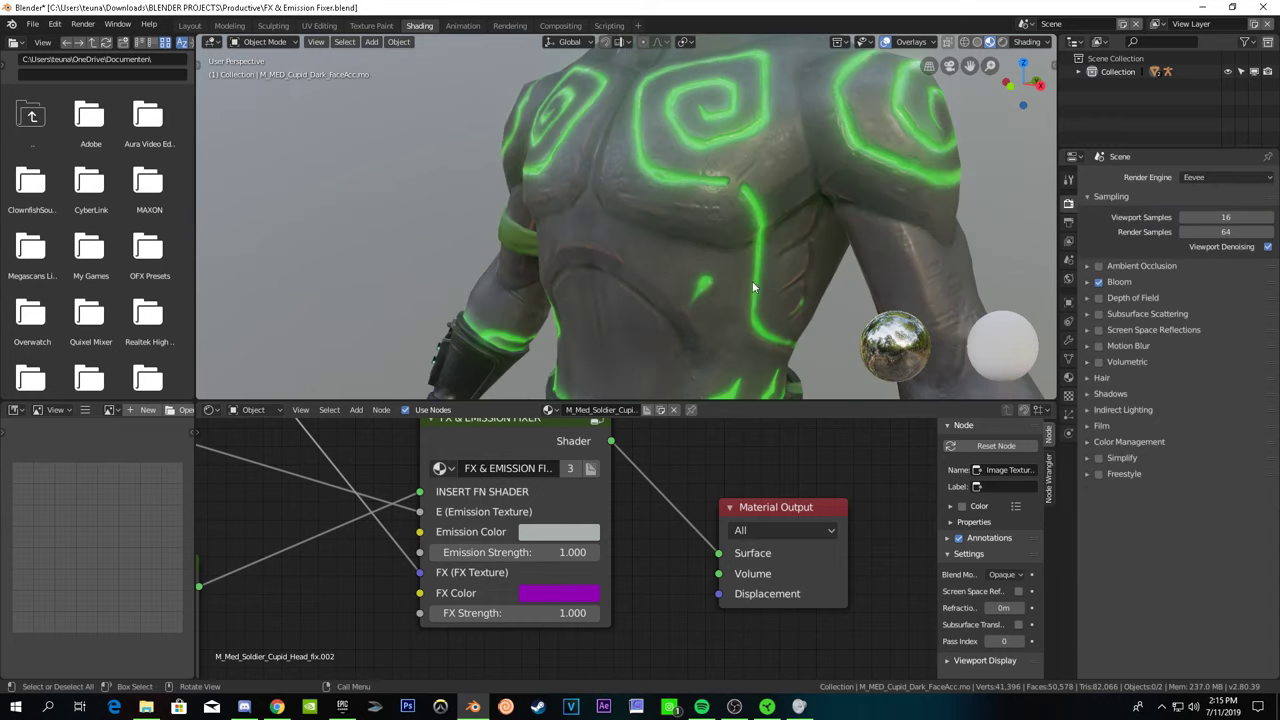
{"action": "left_click", "coordinate": [1002, 42]}
{"action": "left_click", "coordinate": [952, 65]}
{"action": "mouse_move", "coordinate": [835, 170]}
{"action": "middle_mouse_down"}
{"action": "mouse_move", "coordinate": [815, 176]}
{"action": "mouse_move", "coordinate": [927, 111]}
{"action": "middle_mouse_up"}
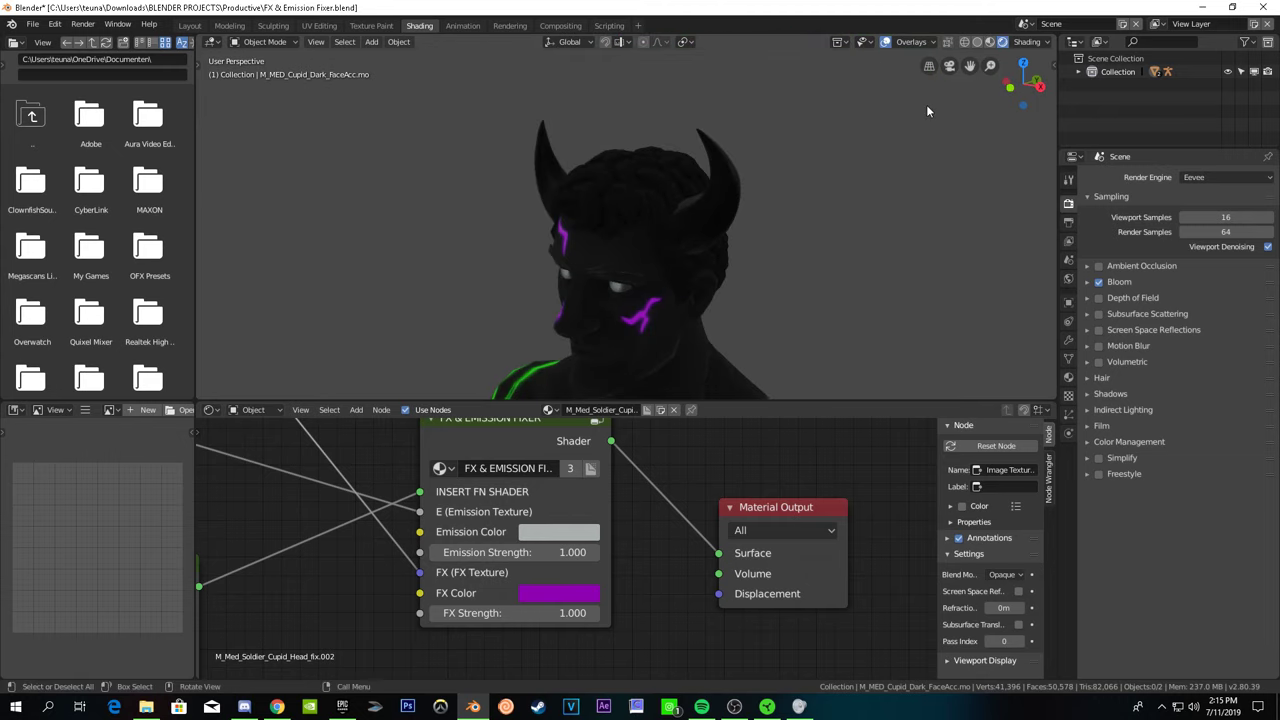
{"action": "left_click", "coordinate": [988, 42]}
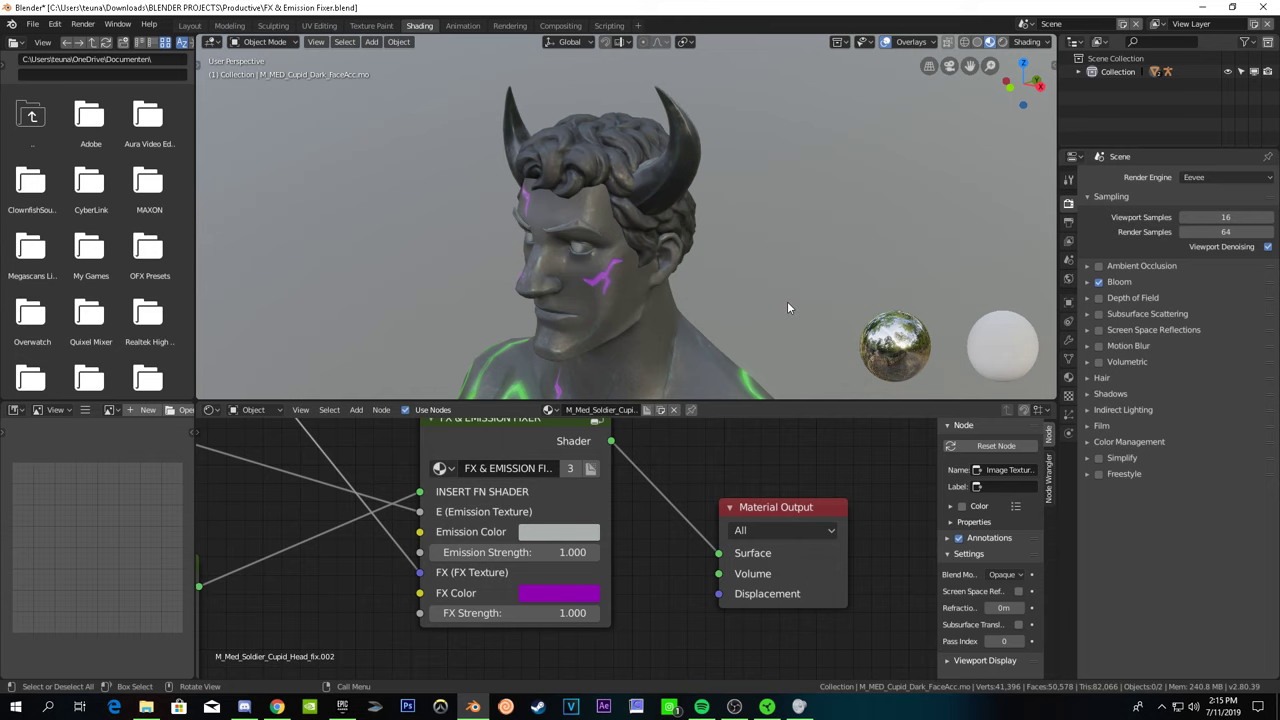
{"action": "scroll", "coordinate": [600, 600], "scroll_direction": "up", "scroll_amount": 2}
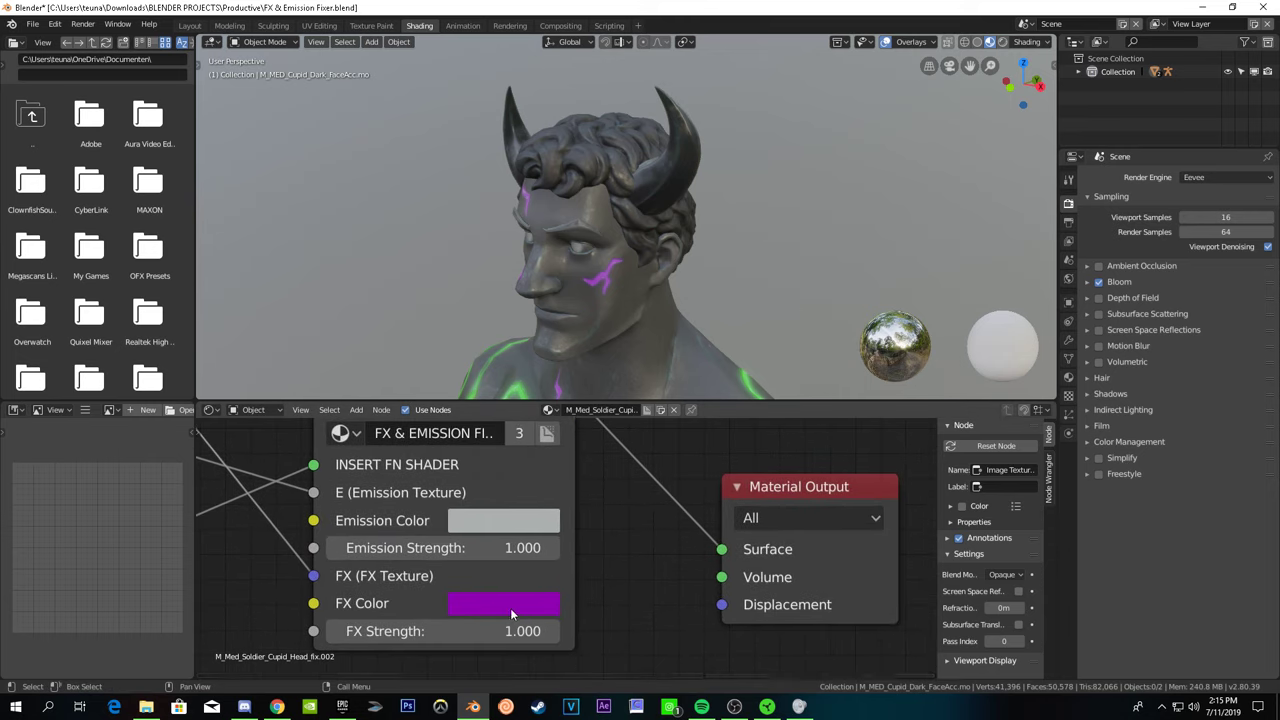
{"action": "left_click_drag", "start_coordinate": [450, 631], "coordinate": [510, 631]}
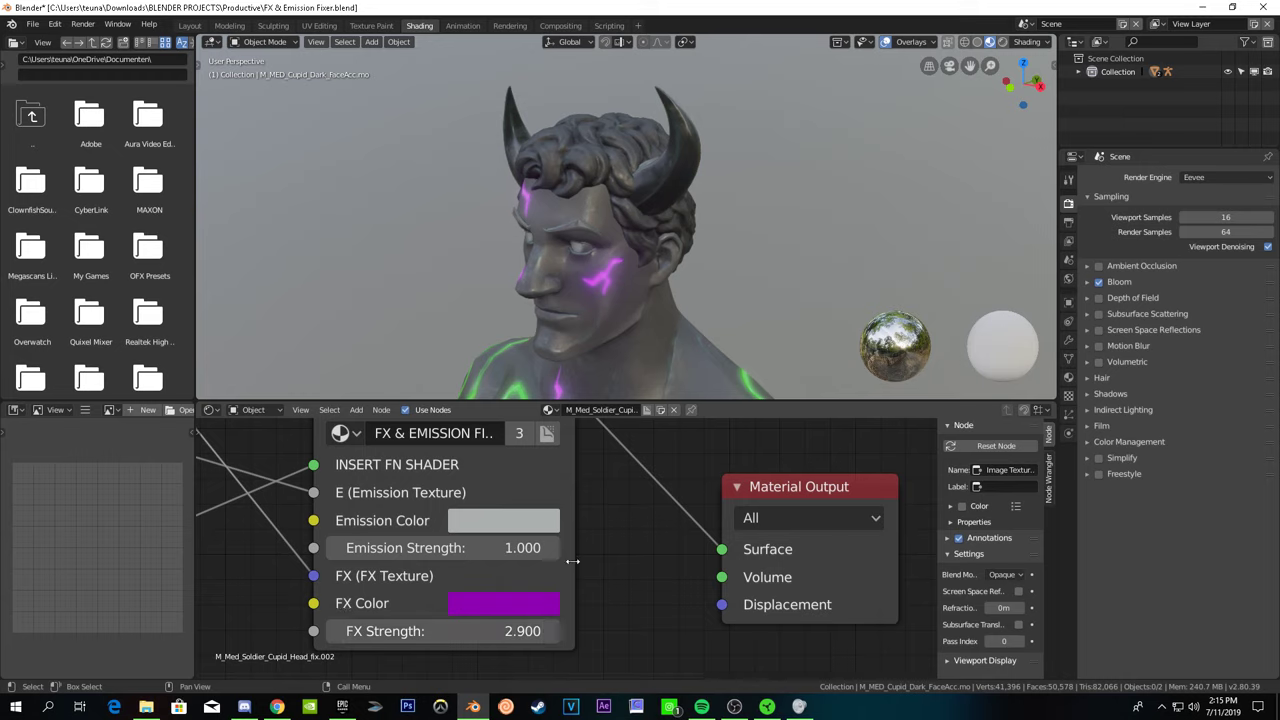
- Set the head's Emission Color to bright green
{"action": "left_click", "coordinate": [497, 521]}
{"action": "left_click_drag", "start_coordinate": [664, 203], "coordinate": [664, 158]}
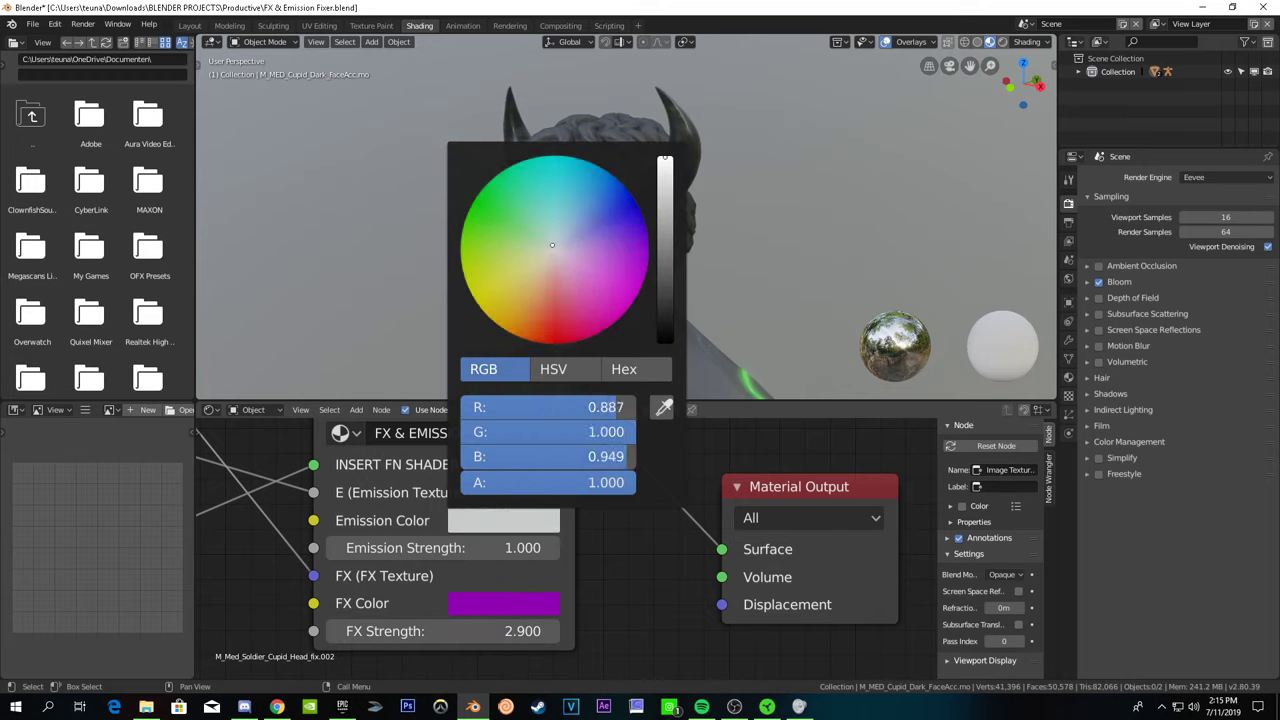
{"action": "left_click_drag", "start_coordinate": [518, 248], "coordinate": [462, 226]}
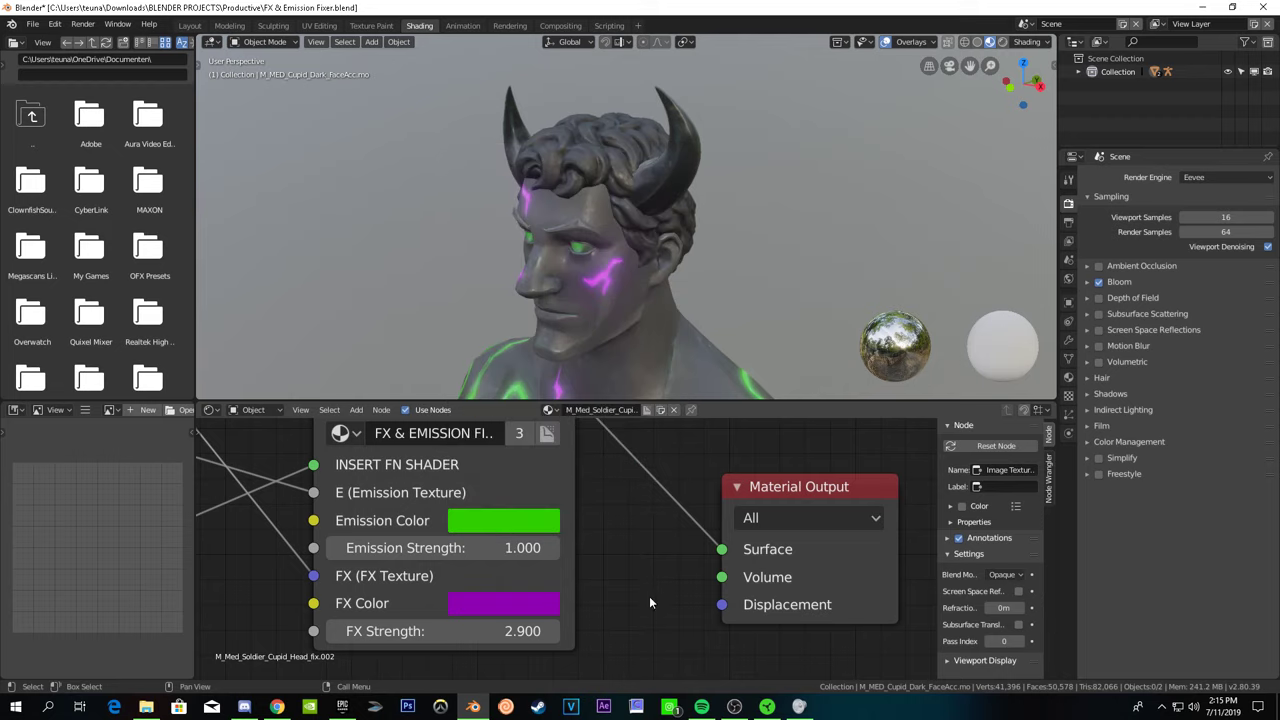
{"action": "mouse_move", "coordinate": [616, 361]}
{"action": "middle_mouse_down"}
{"action": "mouse_move", "coordinate": [615, 350]}
{"action": "mouse_move", "coordinate": [632, 370]}
{"action": "middle_mouse_up"}
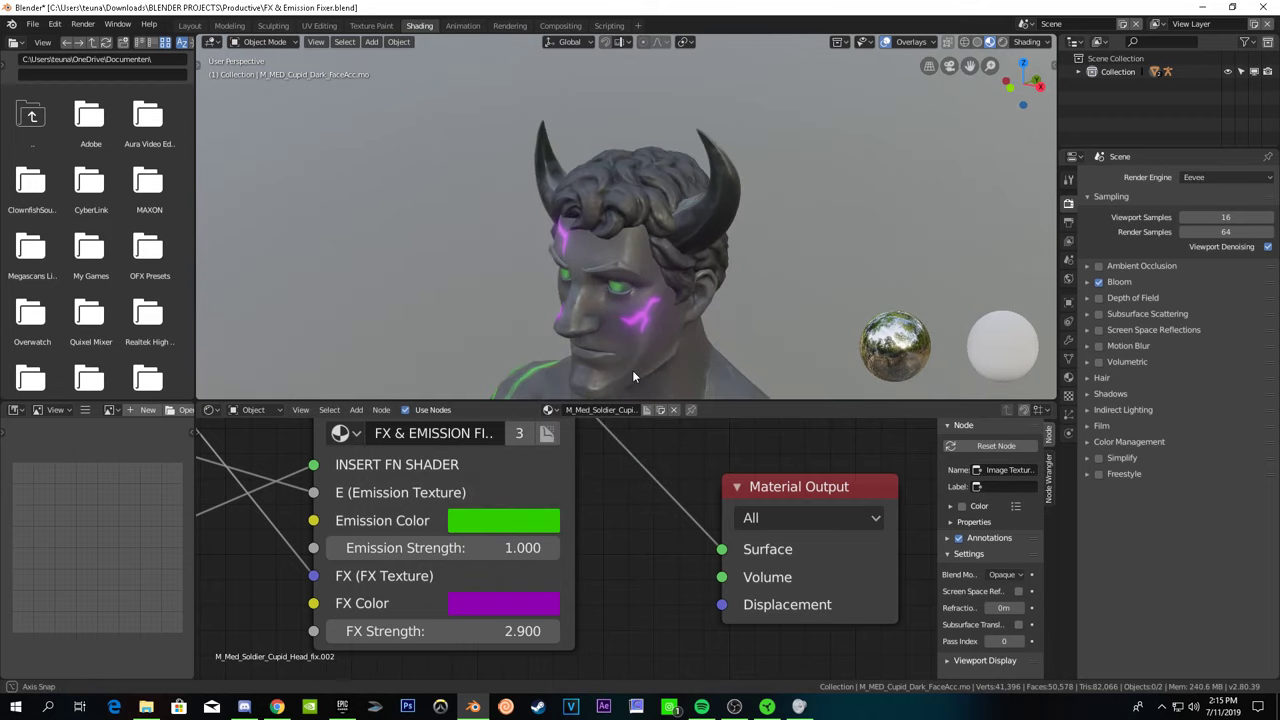
- Change the head's FX Color from purple to bright green and lower FX Strength to 1.000
{"action": "left_click", "coordinate": [527, 604]}
{"action": "left_click_drag", "start_coordinate": [600, 370], "coordinate": [467, 293]}
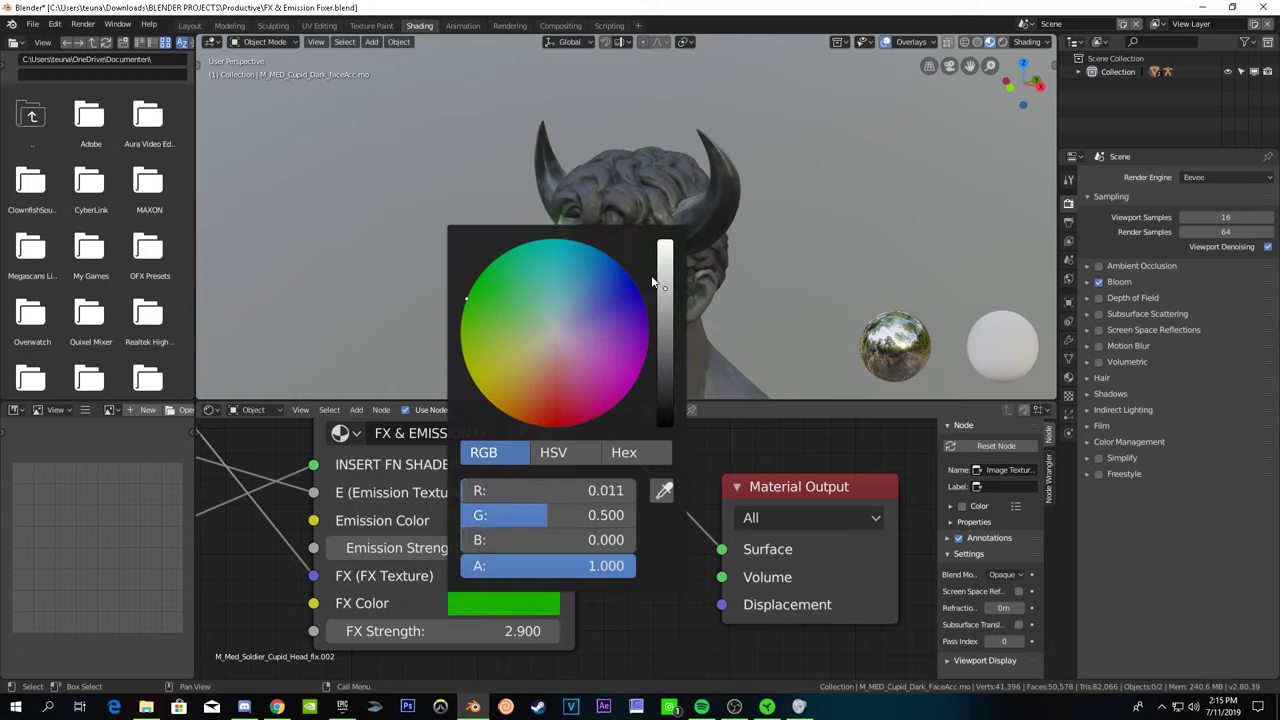
{"action": "left_click_drag", "start_coordinate": [652, 283], "coordinate": [662, 238]}
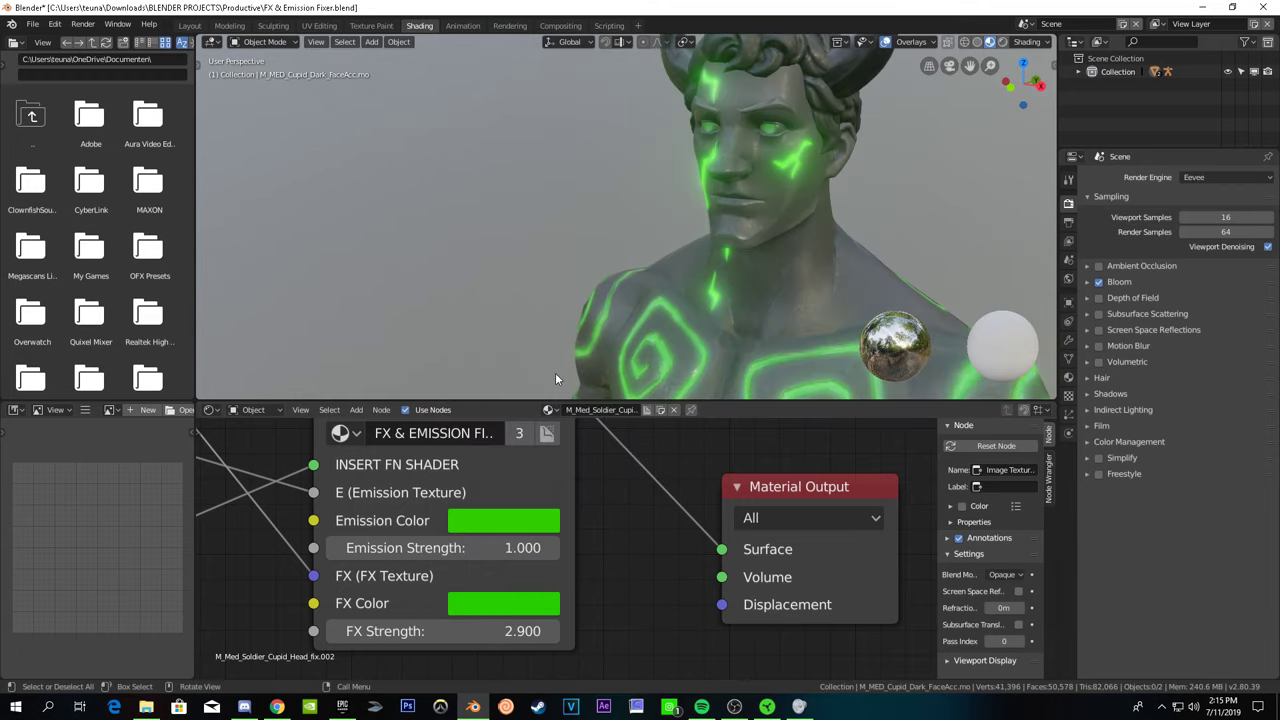
{"action": "scroll", "coordinate": [555, 372], "scroll_direction": "down", "scroll_amount": 4}
{"action": "scroll", "coordinate": [558, 368], "scroll_direction": "up", "scroll_amount": 2}
{"action": "scroll", "coordinate": [581, 356], "scroll_direction": "down", "scroll_amount": 1}
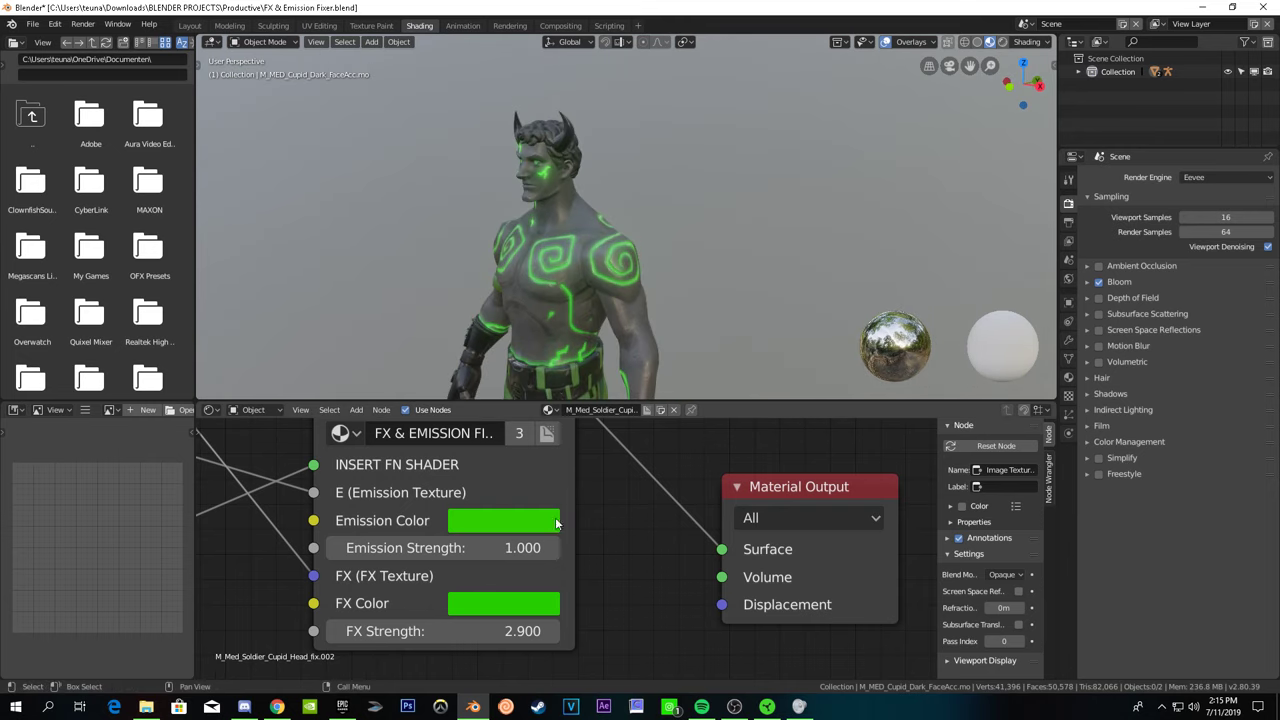
{"action": "mouse_move", "coordinate": [520, 631]}
{"action": "left_mouse_down"}
{"action": "mouse_move", "coordinate": [470, 631]}
{"action": "mouse_move", "coordinate": [525, 631]}
{"action": "left_mouse_up"}
- Set the head's FX Strength to 1.500, then orbit and pan to review the glow and FX texture
{"action": "mouse_move", "coordinate": [684, 358]}
{"action": "middle_mouse_down"}
{"action": "mouse_move", "coordinate": [708, 341]}
{"action": "mouse_move", "coordinate": [613, 320]}
{"action": "mouse_move", "coordinate": [730, 313]}
{"action": "mouse_move", "coordinate": [725, 286]}
{"action": "middle_mouse_up"}
{"action": "scroll", "coordinate": [730, 314], "scroll_direction": "up", "scroll_amount": 3}
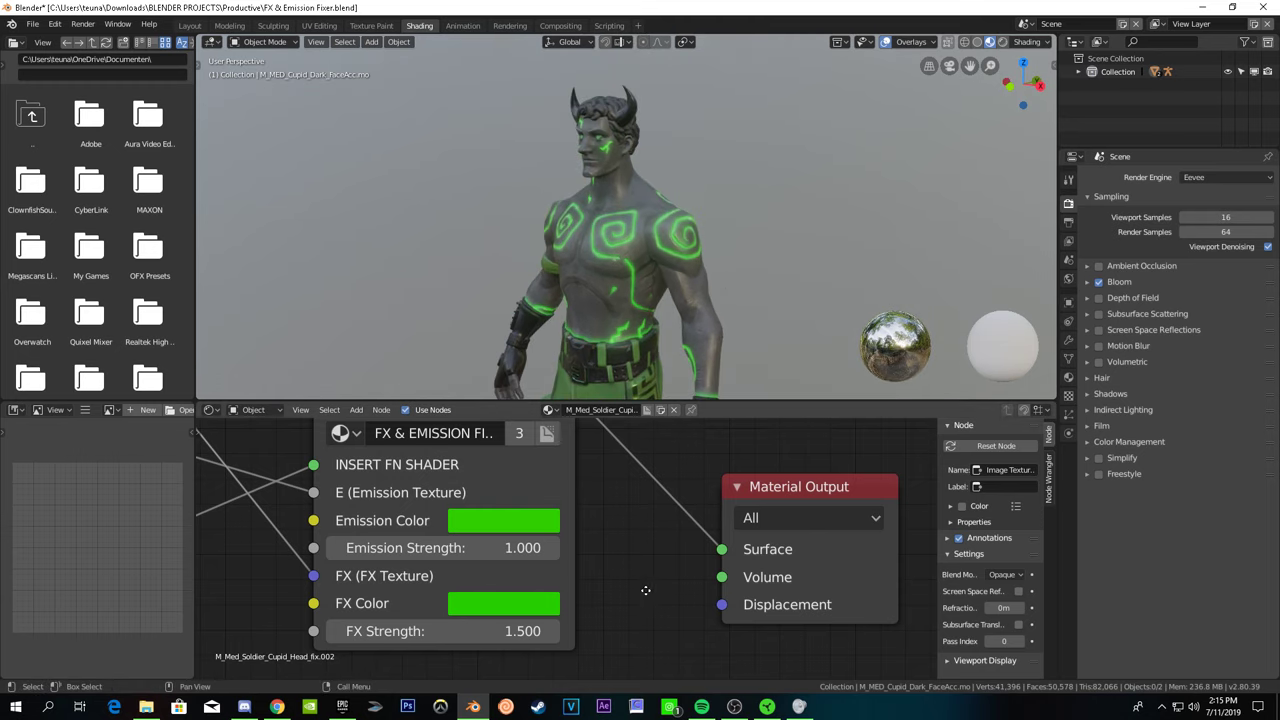
{"action": "scroll", "coordinate": [645, 590], "scroll_direction": "down", "scroll_amount": 2}
{"action": "scroll", "coordinate": [727, 613], "scroll_direction": "down", "scroll_amount": 2}
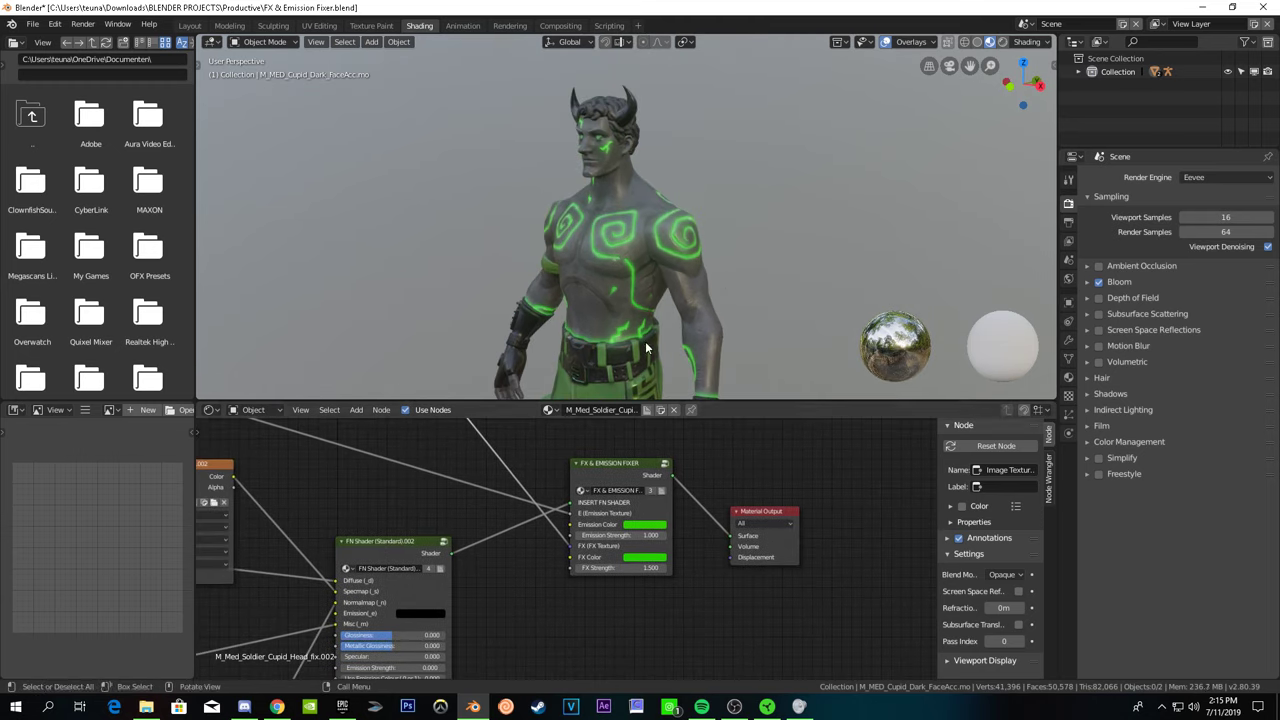
{"action": "mouse_move", "coordinate": [645, 347]}
{"action": "middle_mouse_down"}
{"action": "mouse_move", "coordinate": [649, 436]}
{"action": "mouse_move", "coordinate": [635, 442]}
{"action": "middle_mouse_up"}
{"action": "middle_click_drag", "start_coordinate": [660, 350], "coordinate": [686, 348]}
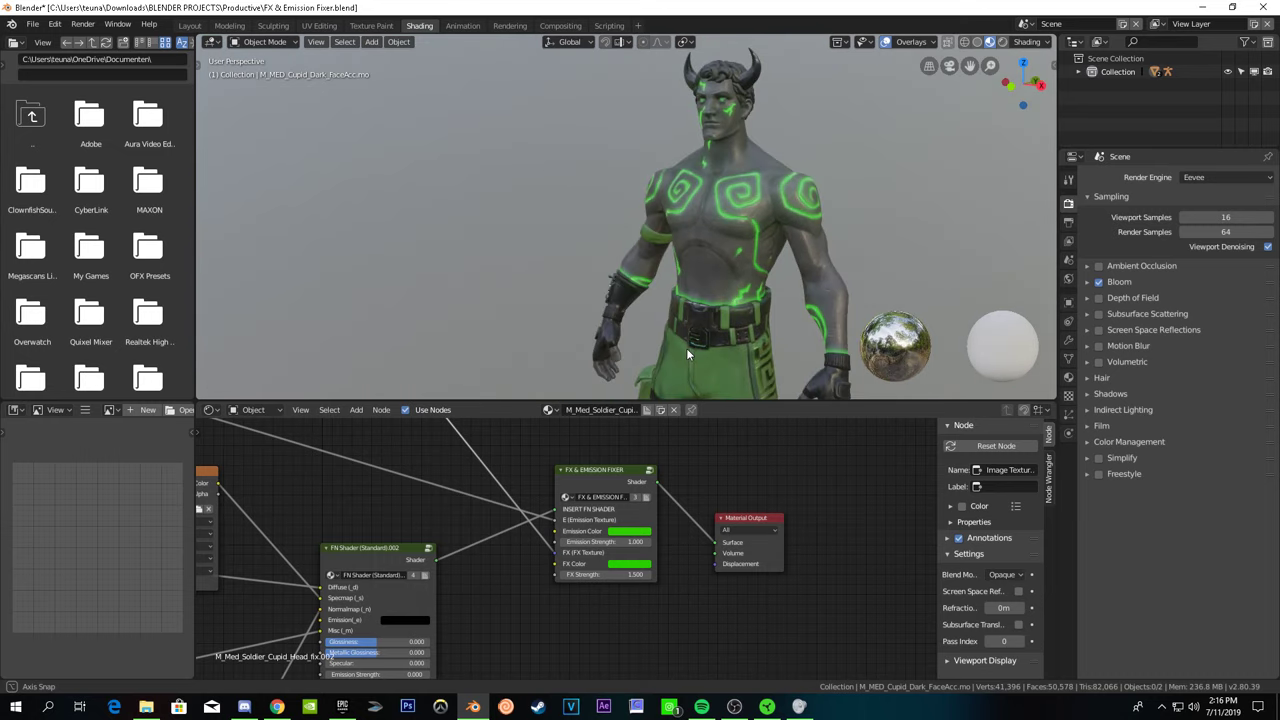
{"action": "scroll", "coordinate": [565, 539], "scroll_direction": "up", "scroll_amount": 3}
{"action": "mouse_move", "coordinate": [537, 535]}
{"action": "middle_mouse_down"}
{"action": "mouse_move", "coordinate": [565, 539]}
{"action": "mouse_move", "coordinate": [610, 586]}
{"action": "middle_mouse_up"}
{"action": "scroll", "coordinate": [565, 546], "scroll_direction": "down", "scroll_amount": 3}
{"action": "middle_click_drag", "start_coordinate": [740, 350], "coordinate": [751, 348]}
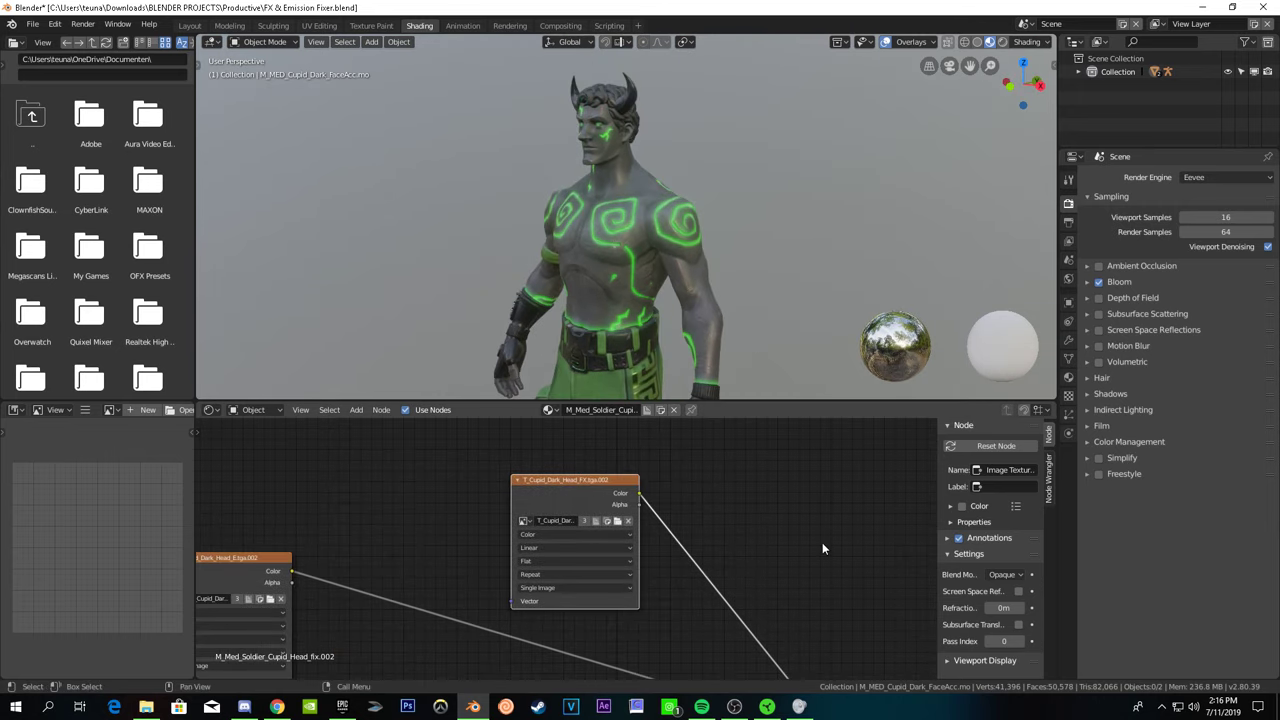